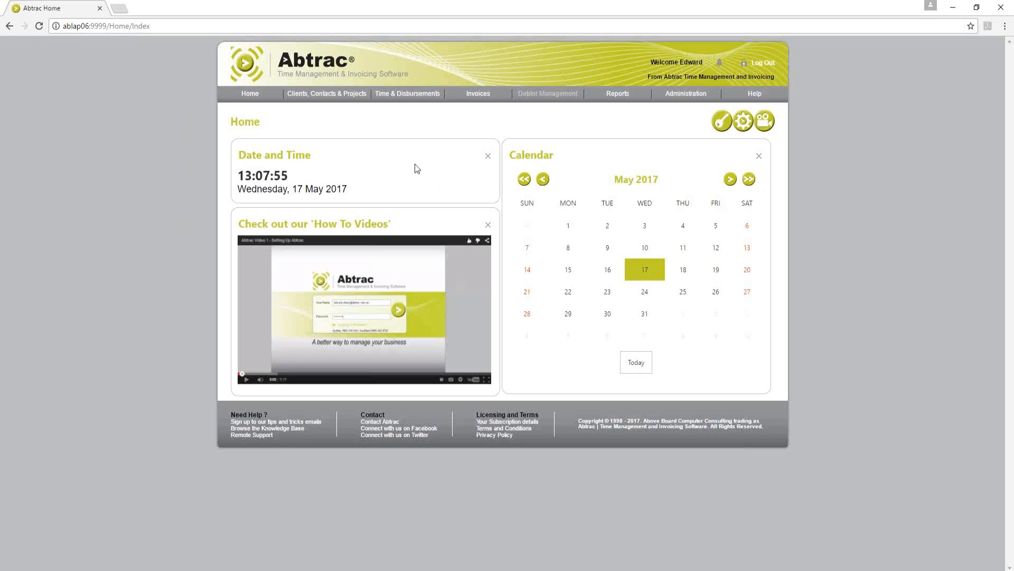
# Step: Open the clients and projects search and filter the grid by contact names containing "how"
pyautogui.click(314, 100)
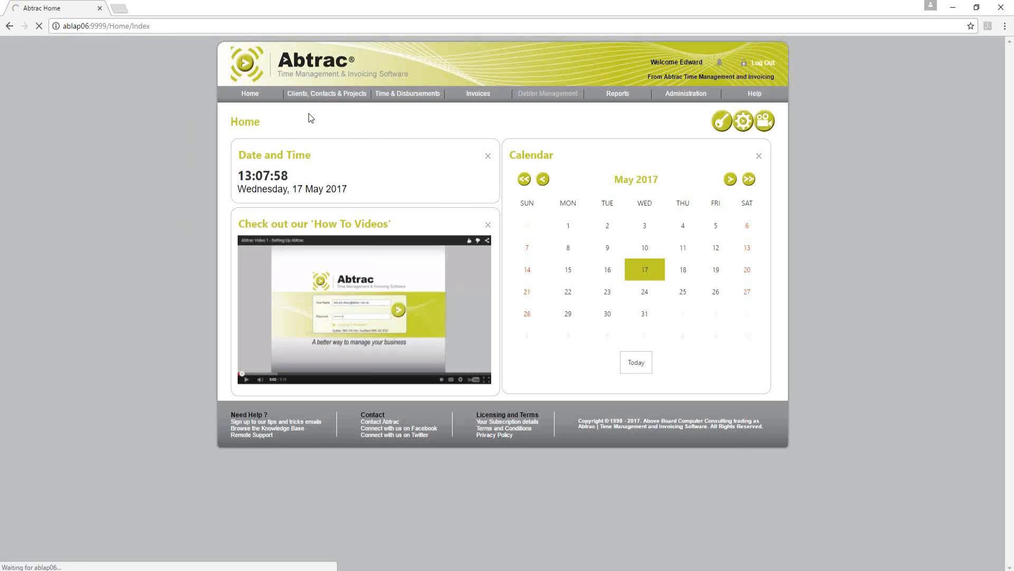
pyautogui.moveTo(316, 99)
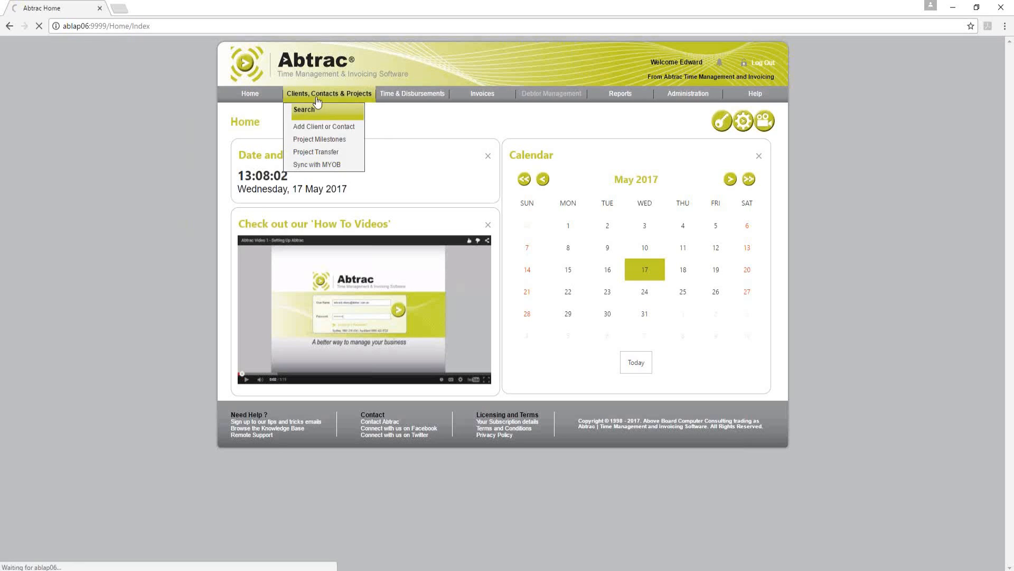
pyautogui.moveTo(418, 98)
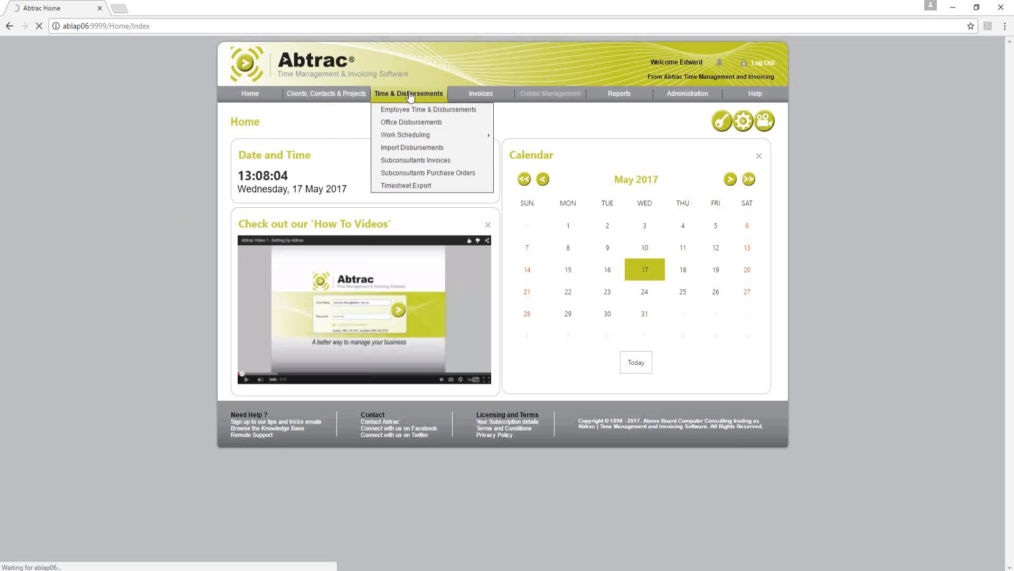
pyautogui.moveTo(617, 96)
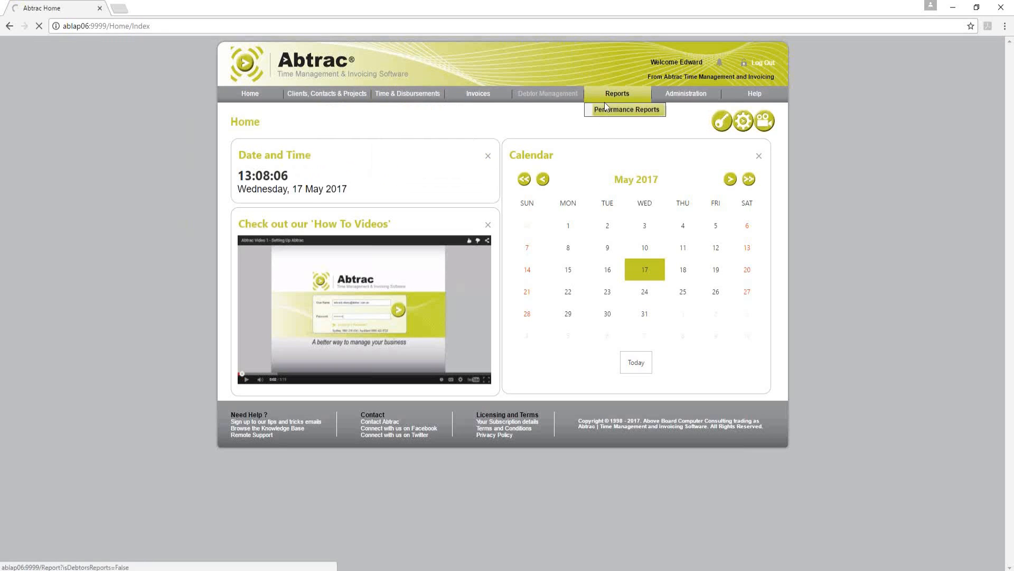
pyautogui.moveTo(477, 100)
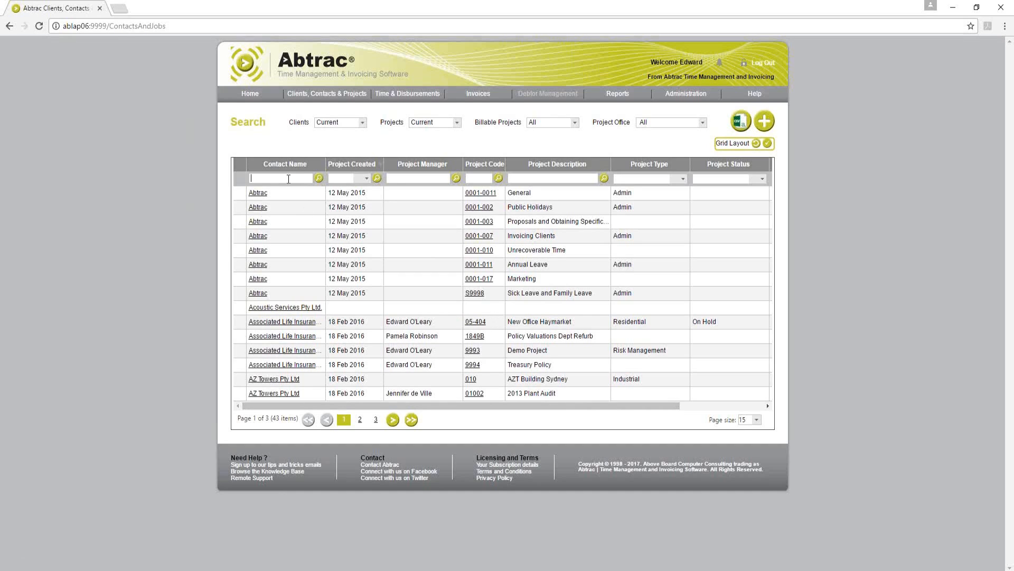
pyautogui.write('how')
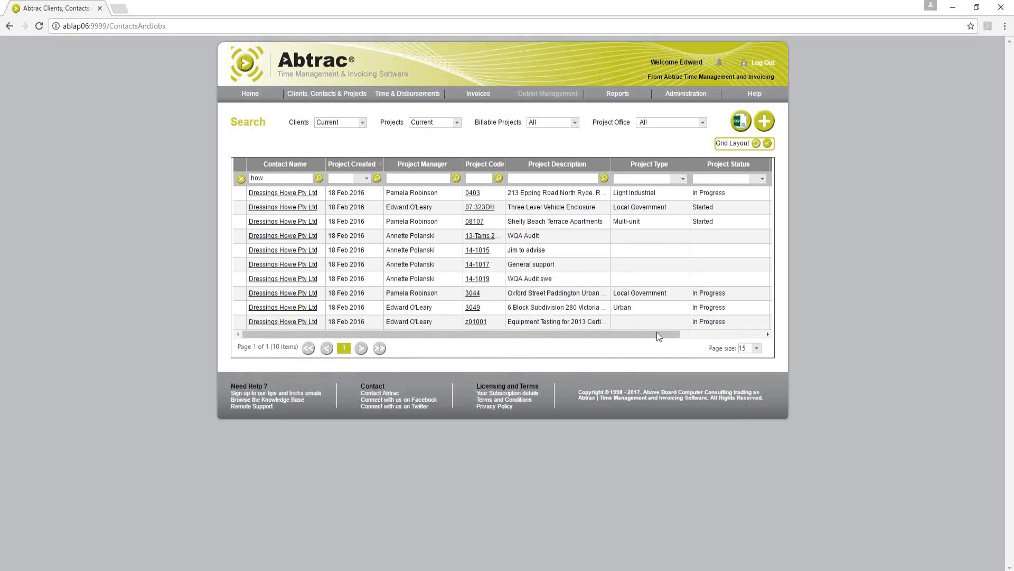
# Step: Review the comparison options available for filtering the Project Created column
pyautogui.moveTo(649, 335); pyautogui.dragTo(620, 334)
pyautogui.click(378, 179)
pyautogui.click(377, 179)
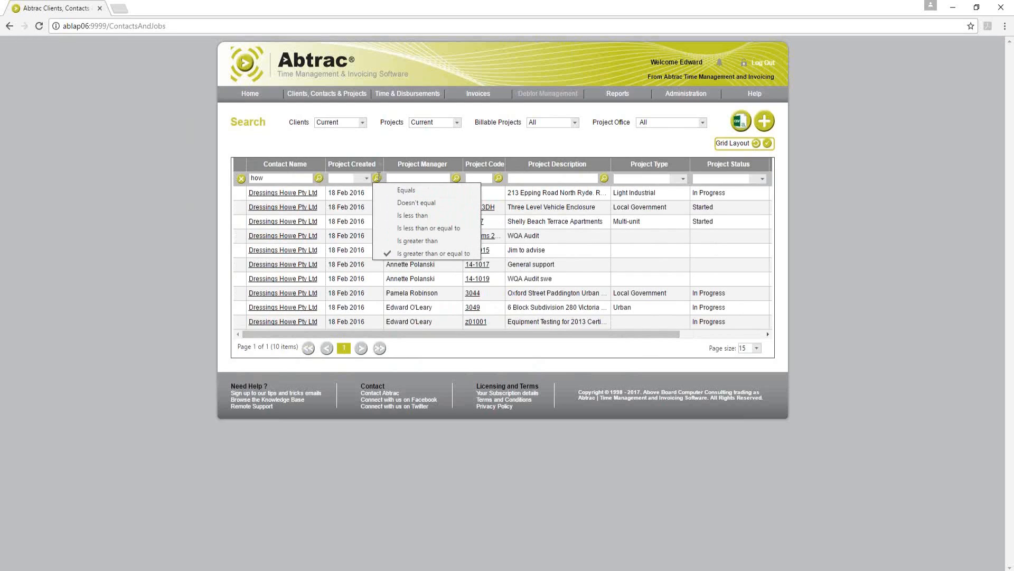
pyautogui.click(325, 144)
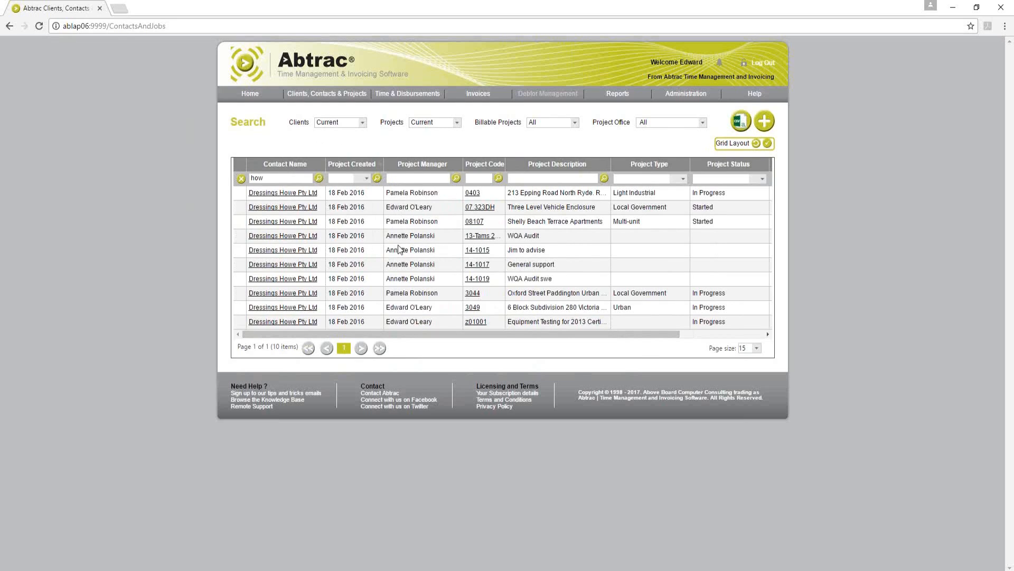
# Step: Open the Dressings Howe Pty Ltd client record and review its name and abbreviation
pyautogui.click(285, 194)
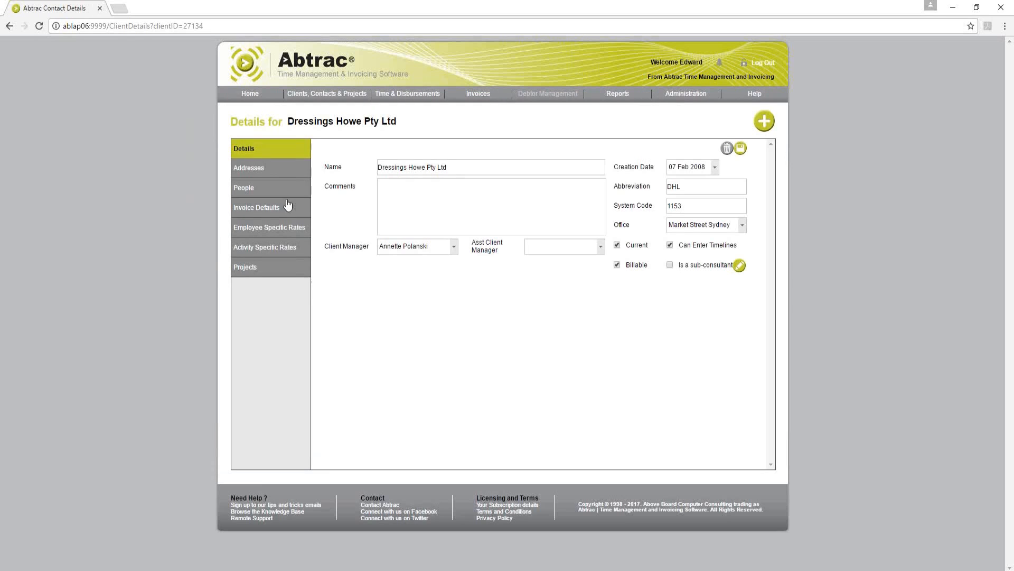
pyautogui.moveTo(447, 168); pyautogui.dragTo(367, 170)
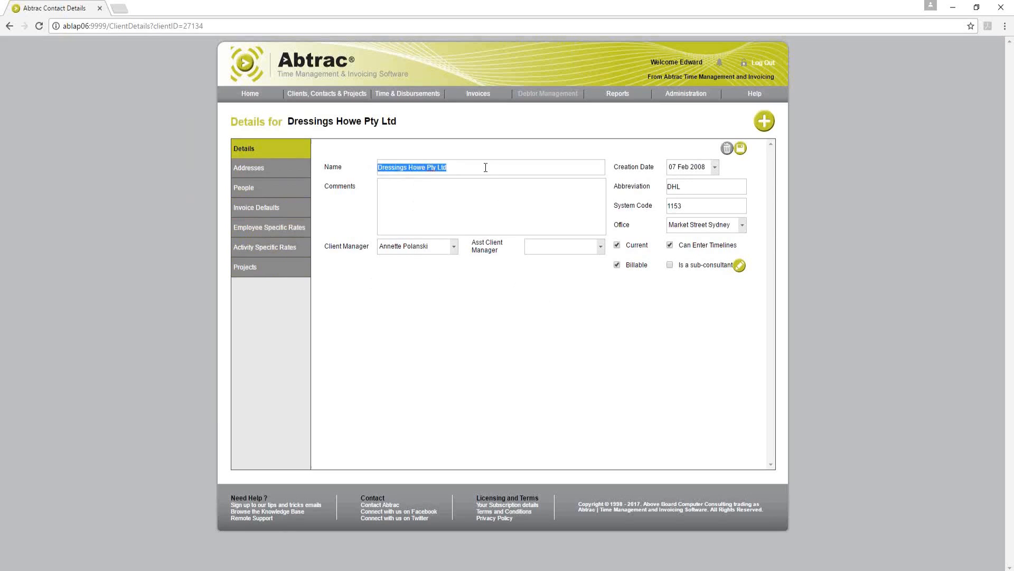
pyautogui.click(671, 188)
# Step: Review the choices offered for the client's Office and Client Manager without changing them
pyautogui.click(710, 224)
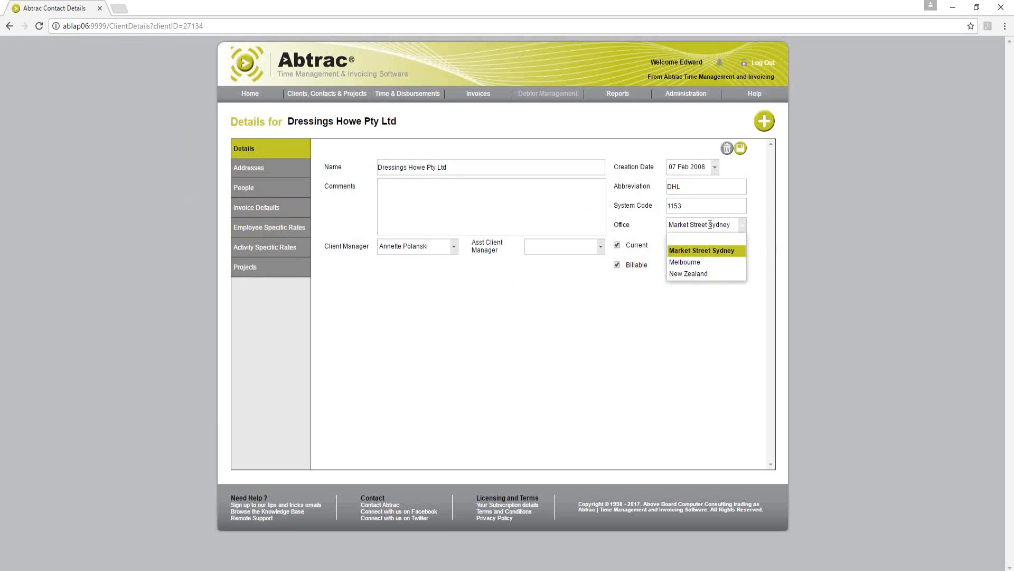
pyautogui.click(710, 224)
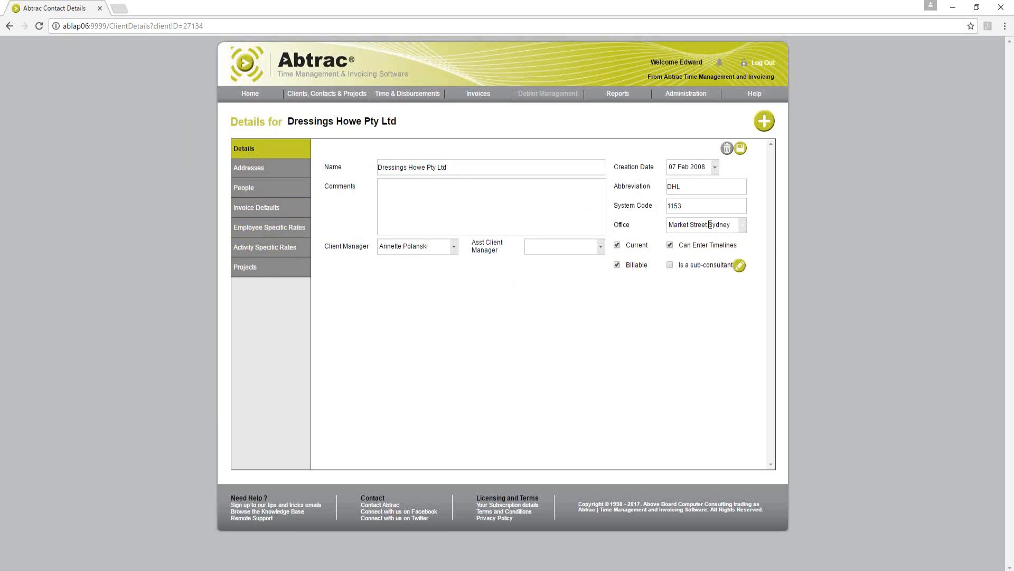
pyautogui.click(710, 224)
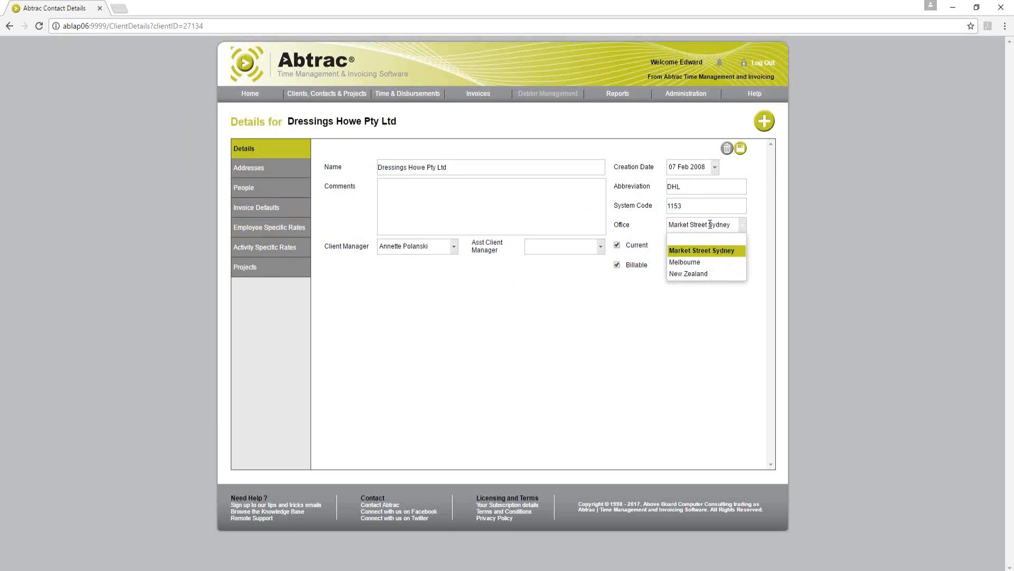
pyautogui.click(710, 224)
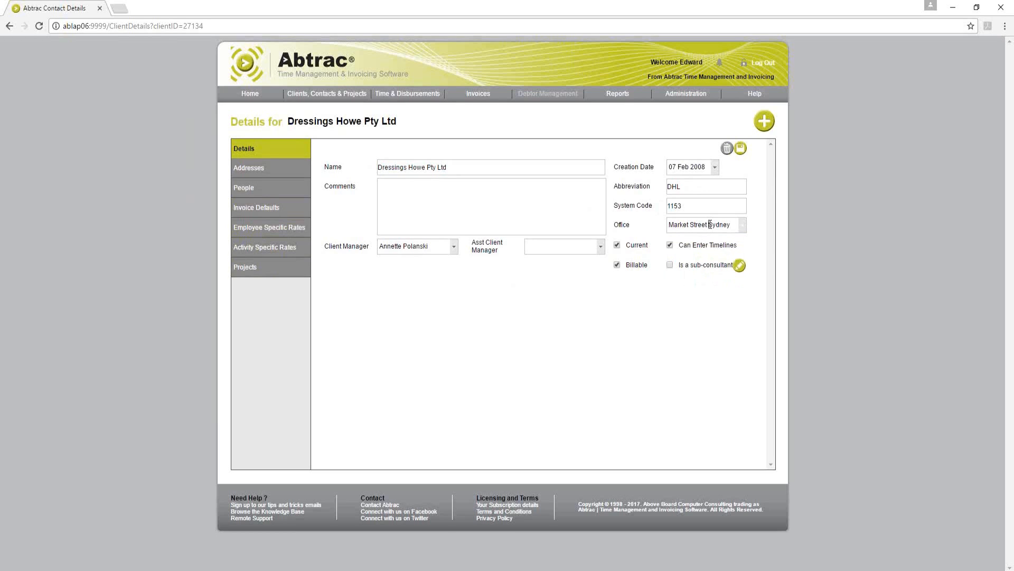
pyautogui.click(406, 246)
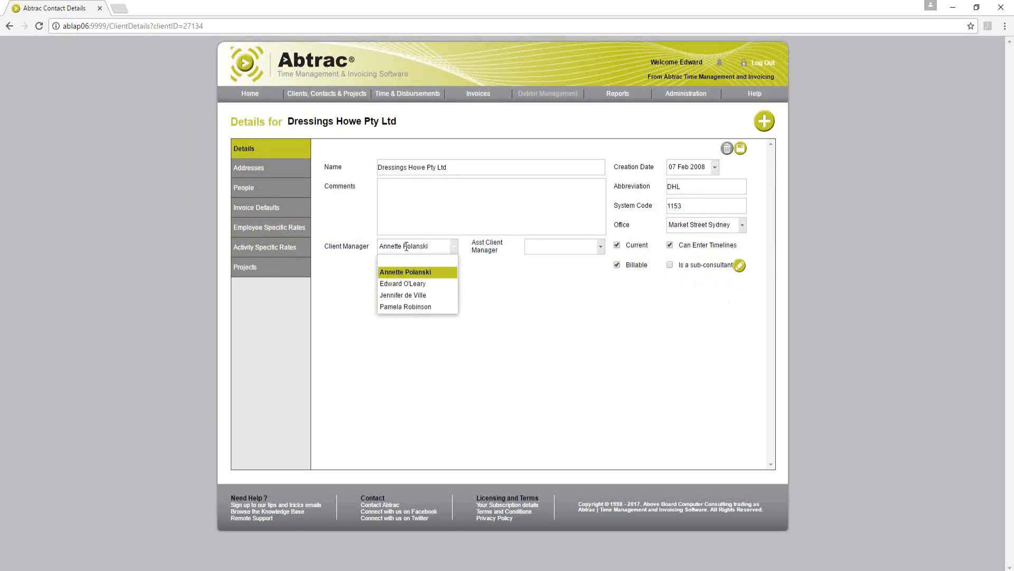
pyautogui.click(407, 246)
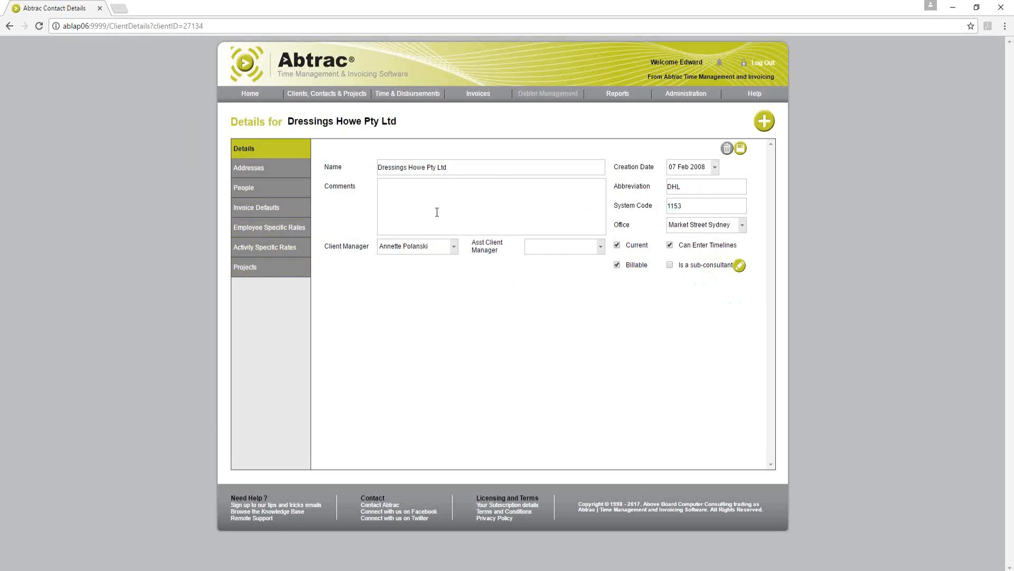
# Step: Review the client's Sydney and Perth addresses and the details of its contact people
pyautogui.click(286, 177)
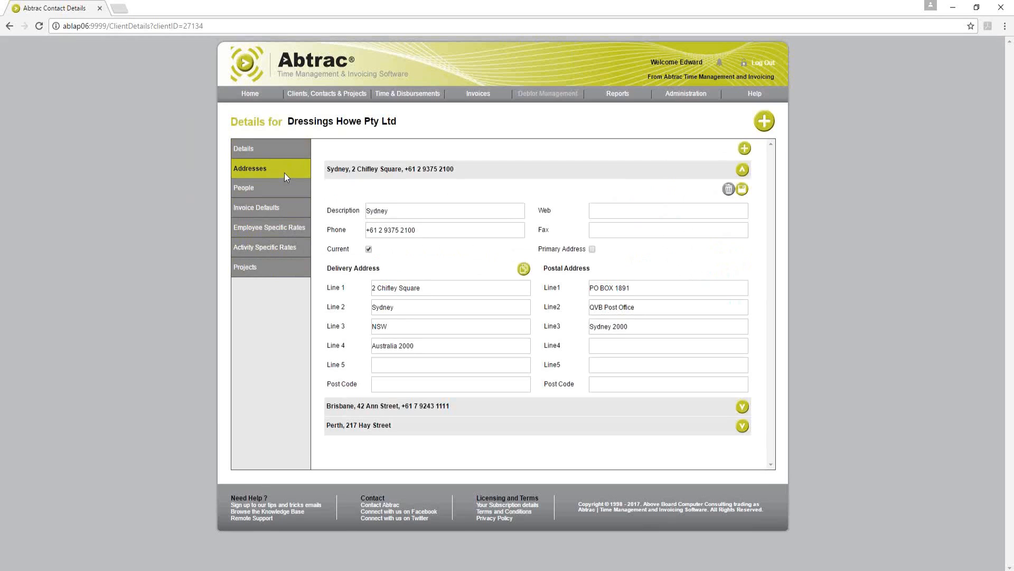
pyautogui.click(463, 409)
pyautogui.click(464, 432)
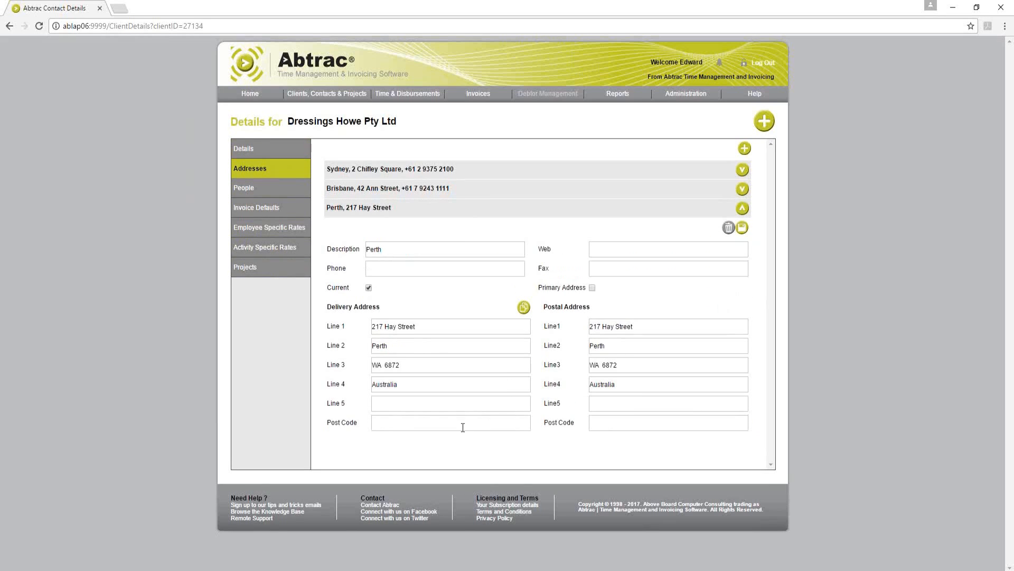
pyautogui.click(441, 177)
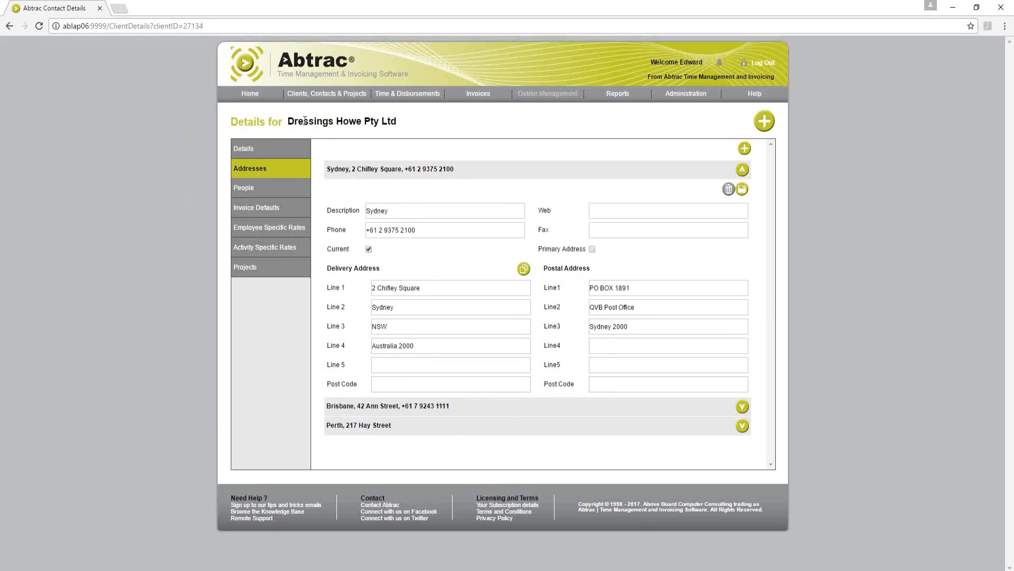
pyautogui.click(260, 189)
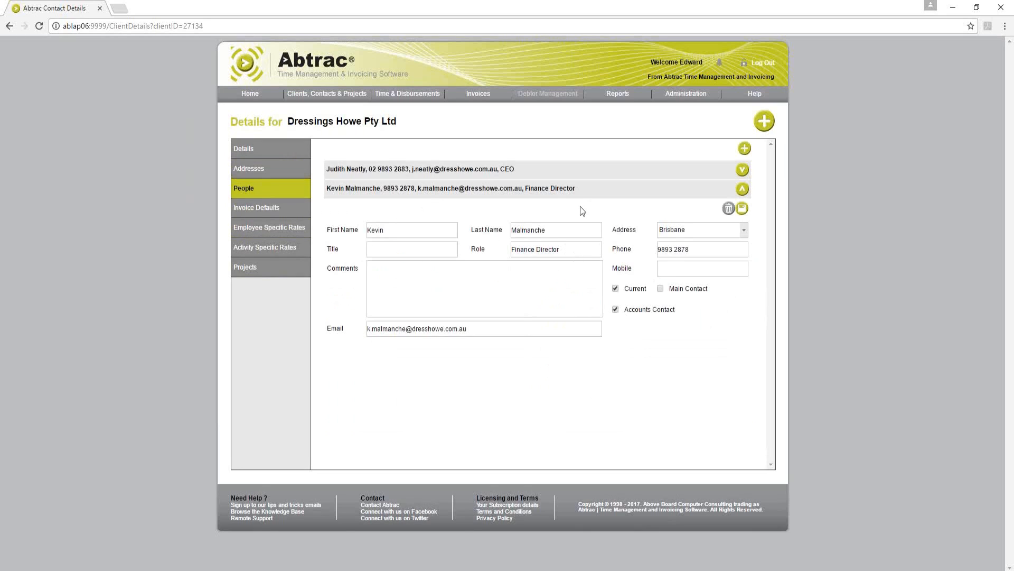
pyautogui.click(572, 170)
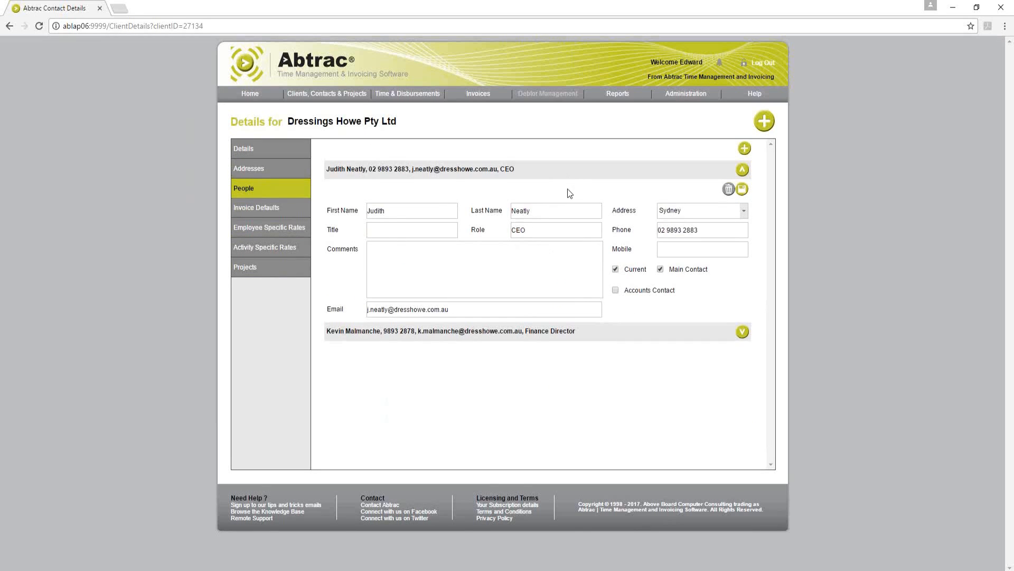
# Step: Review the client's invoice defaults, including the alternate name and the invoice recipient
pyautogui.click(278, 211)
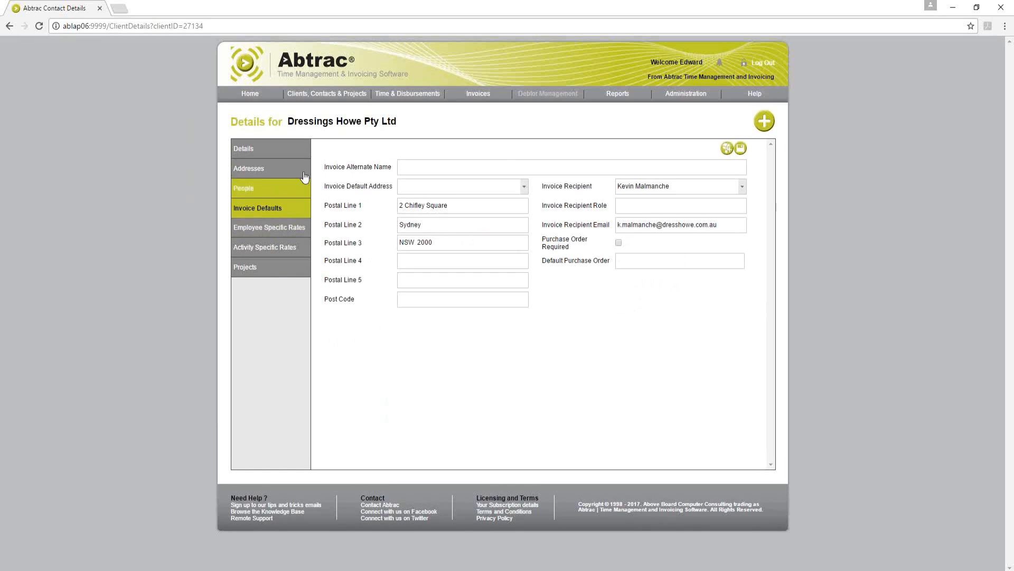
pyautogui.moveTo(290, 121); pyautogui.dragTo(387, 121)
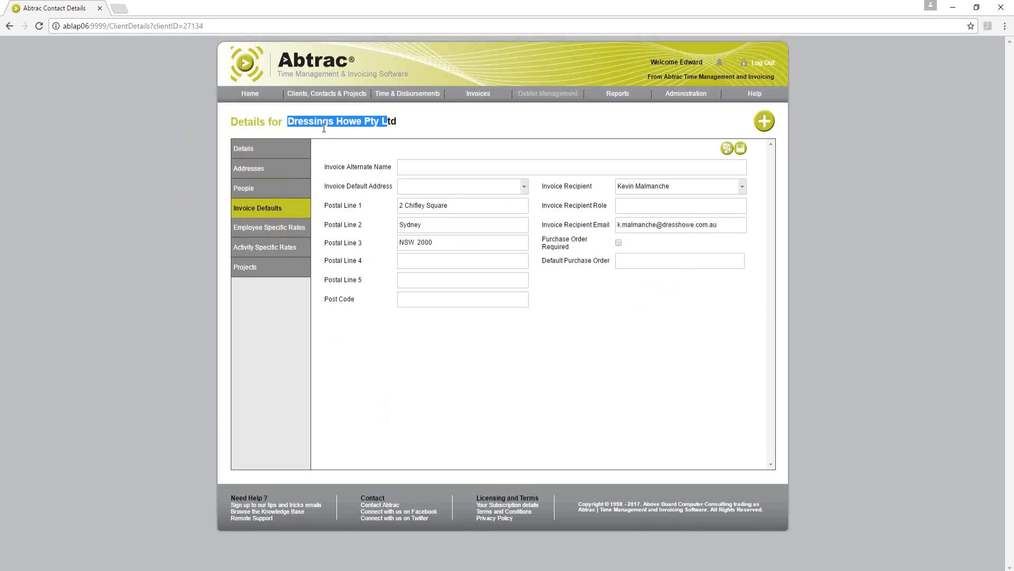
pyautogui.click(422, 166)
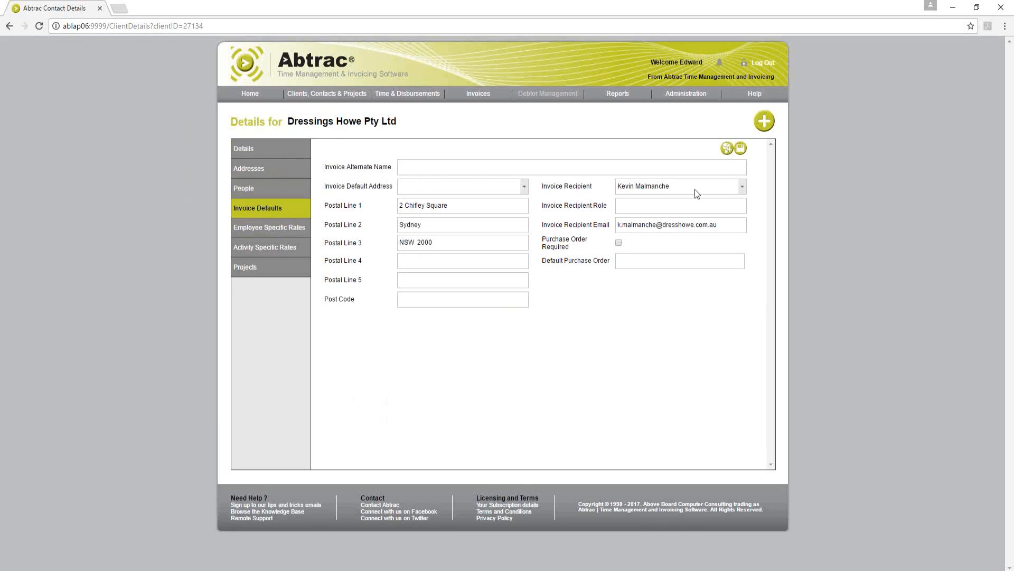
pyautogui.moveTo(686, 94)
pyautogui.moveTo(690, 127)
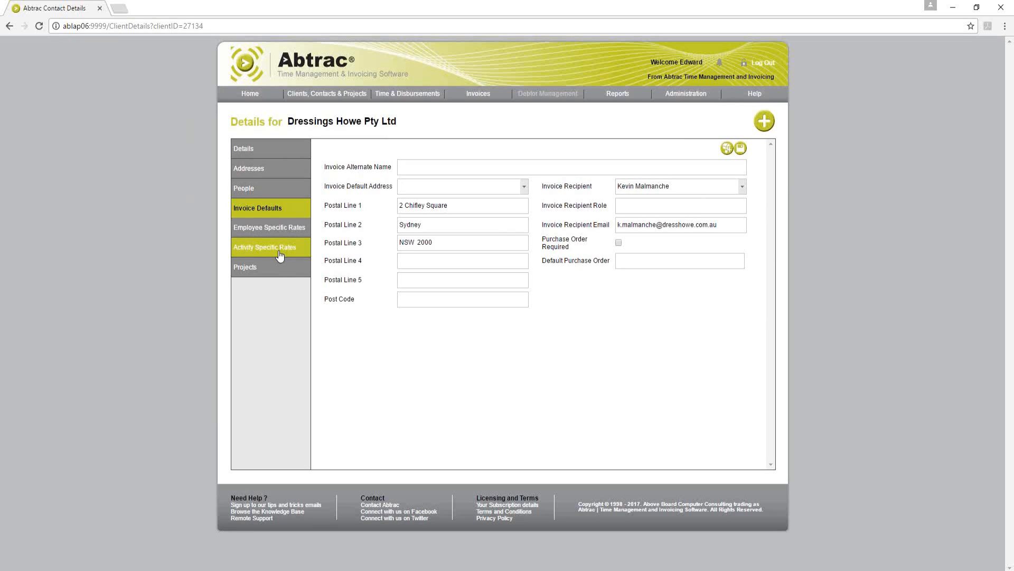
# Step: Open project 0403 from the client's list of projects
pyautogui.click(257, 153)
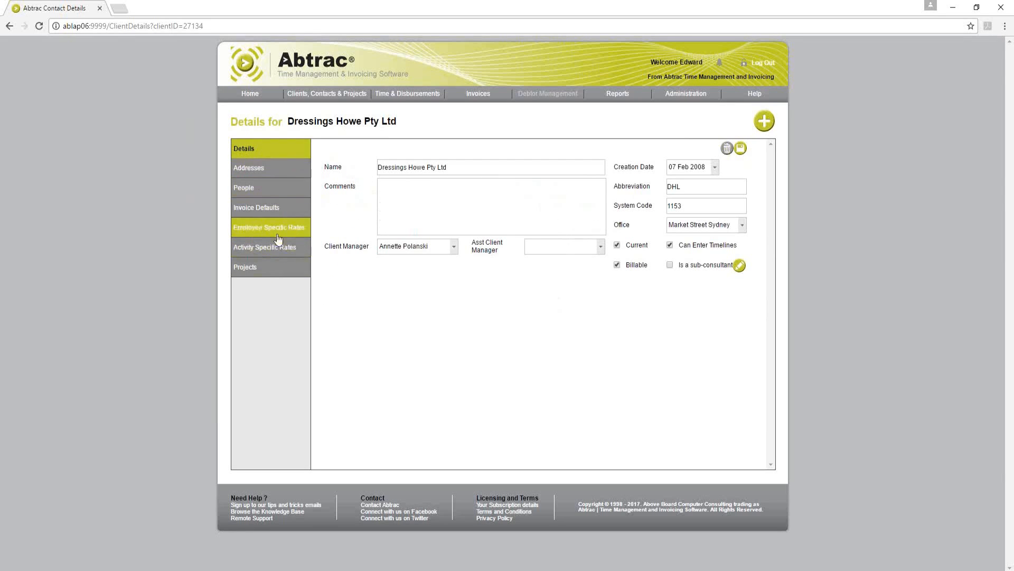
pyautogui.click(265, 269)
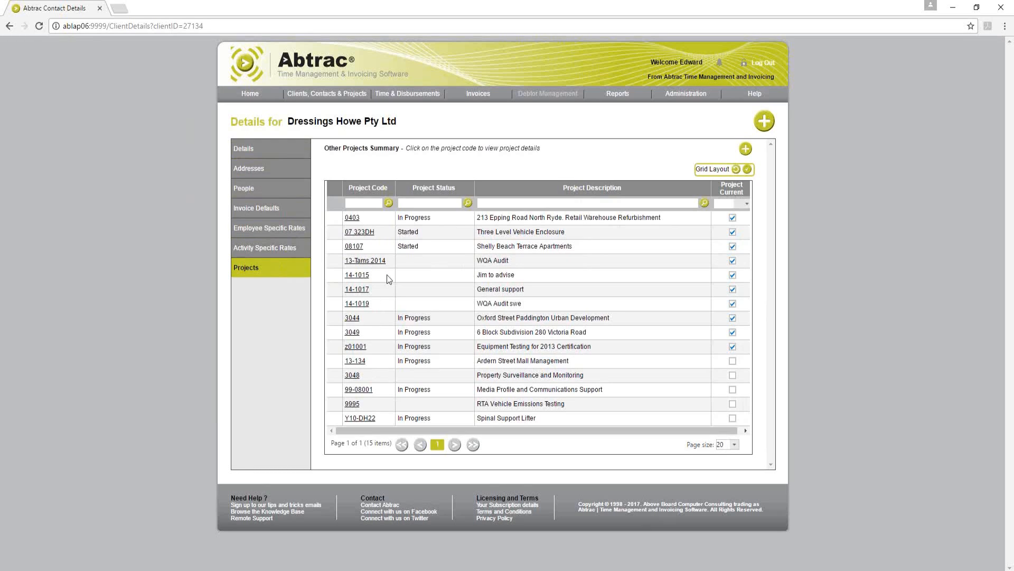
pyautogui.click(352, 218)
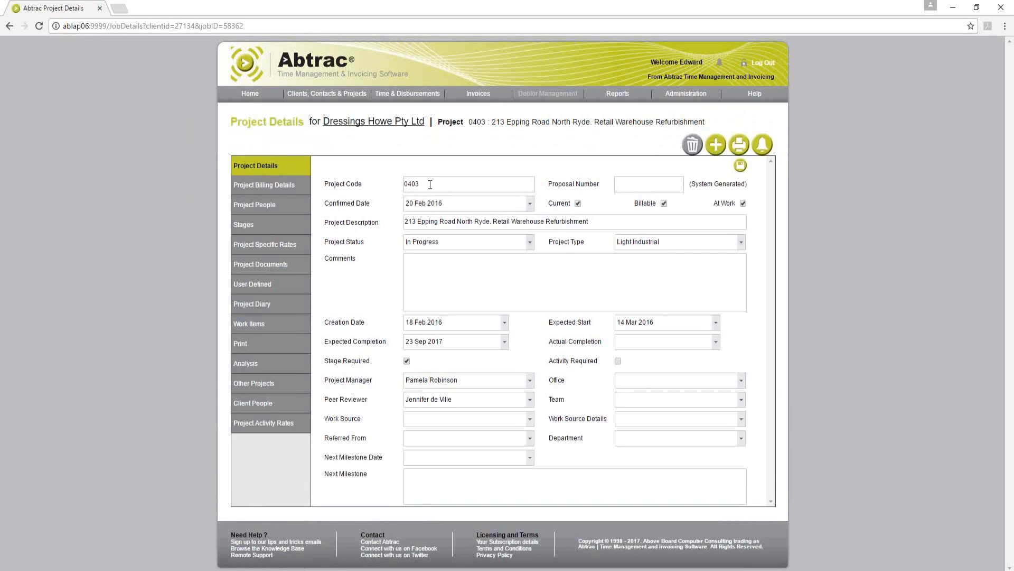
# Step: Review the project's code, description and proposal number fields
pyautogui.moveTo(422, 184); pyautogui.dragTo(400, 182)
pyautogui.click(423, 185)
pyautogui.moveTo(589, 222); pyautogui.dragTo(402, 224)
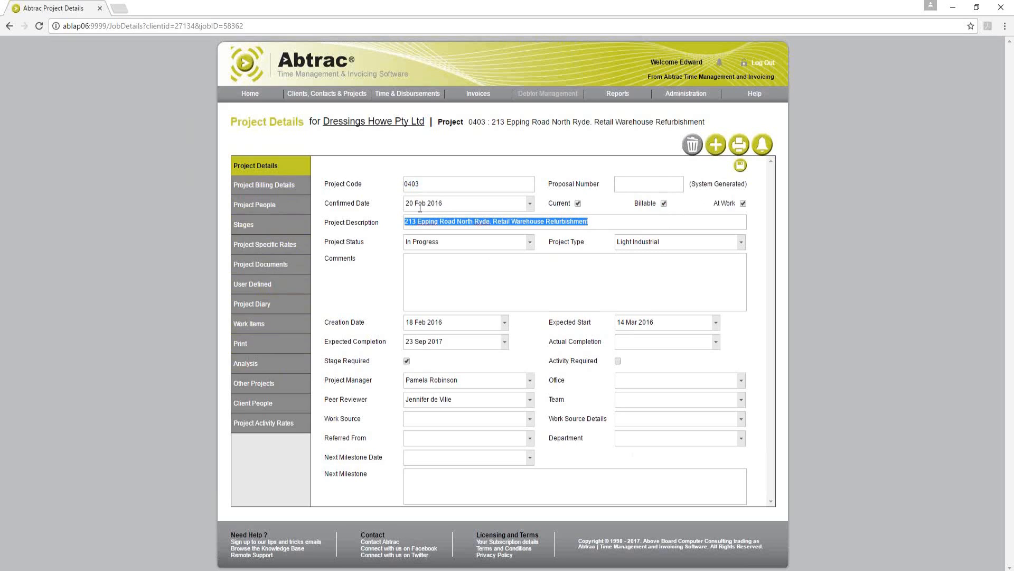
pyautogui.click(404, 184)
pyautogui.moveTo(405, 183); pyautogui.dragTo(434, 184)
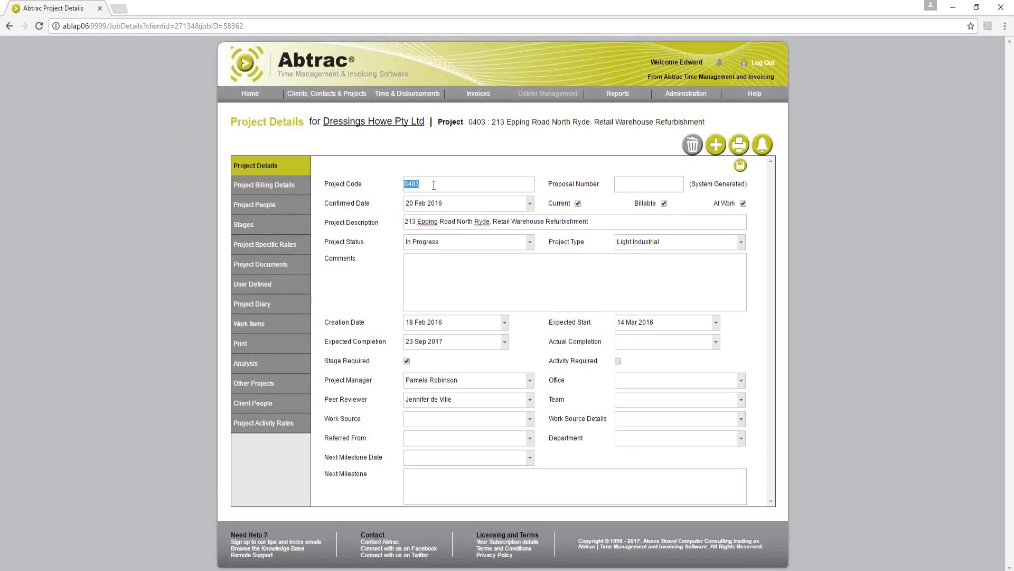
pyautogui.click(635, 188)
# Step: Review the project's status choices and type, and the administration maintenance entries where such lists are defined
pyautogui.click(496, 243)
pyautogui.click(496, 244)
pyautogui.doubleClick(635, 244)
pyautogui.moveTo(695, 95)
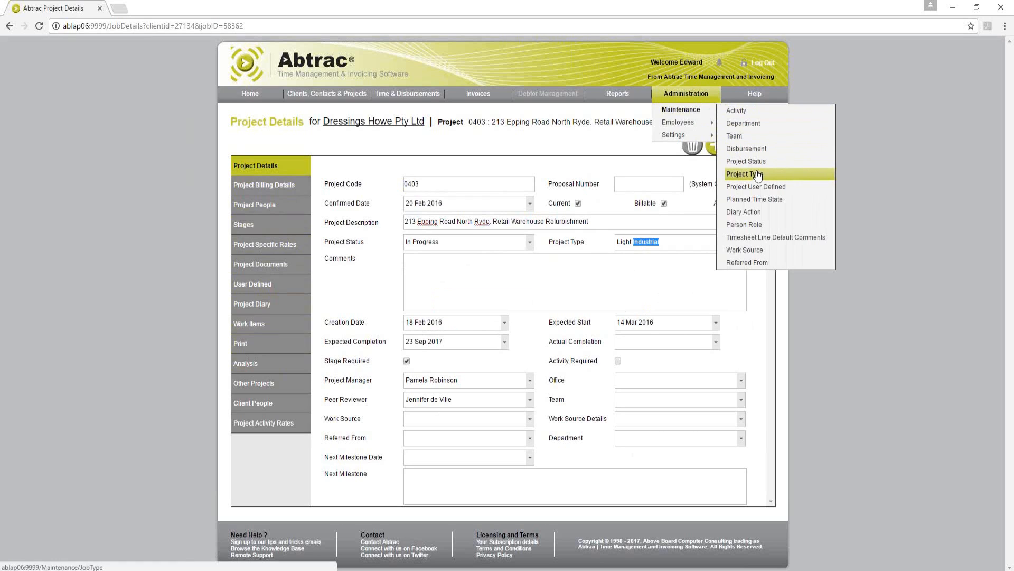
pyautogui.click(462, 247)
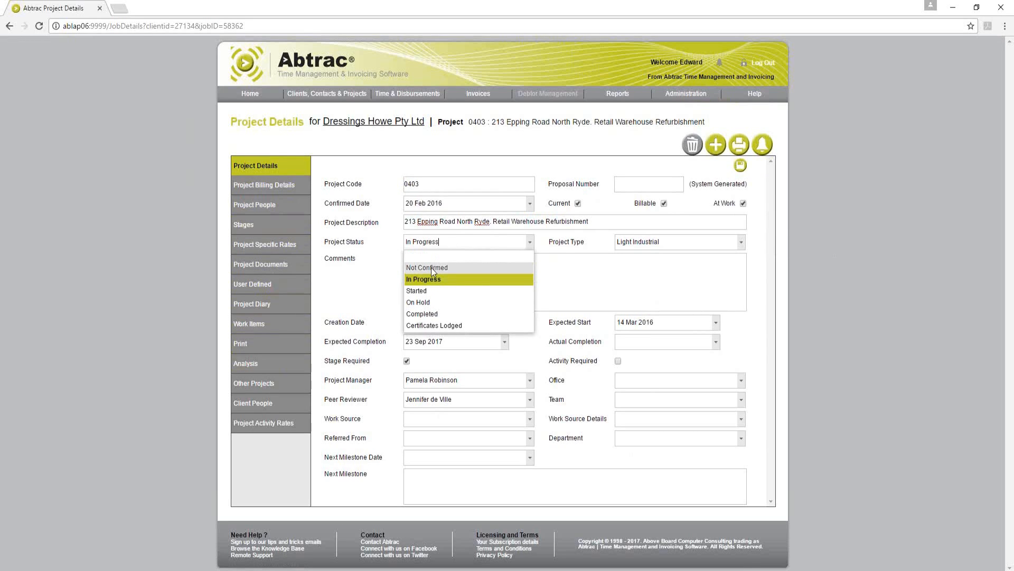
pyautogui.click(578, 268)
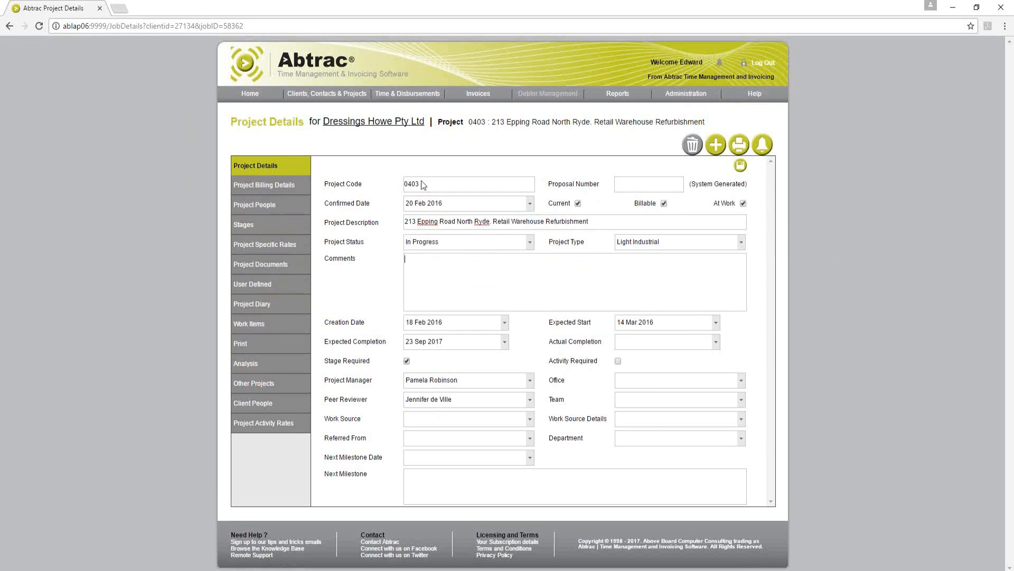
pyautogui.moveTo(327, 93)
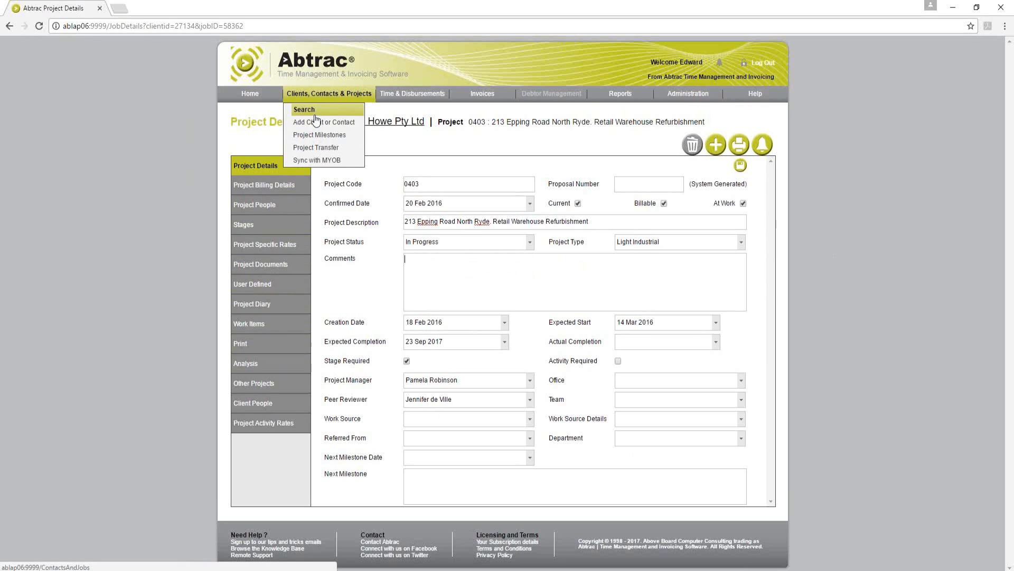
pyautogui.click(457, 271)
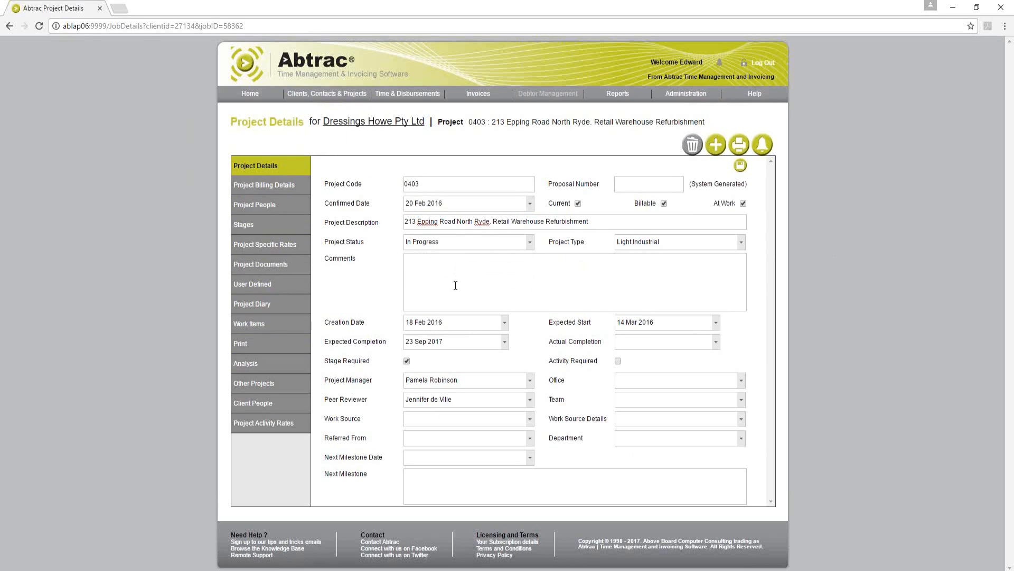
# Step: Review the project manager and peer reviewer assigned to the project
pyautogui.click(458, 379)
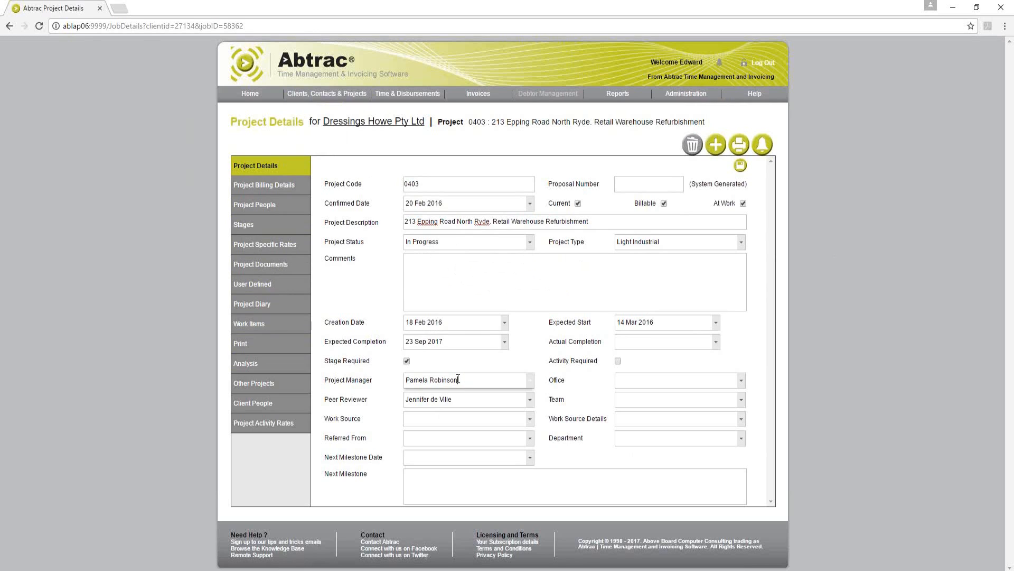
pyautogui.click(458, 379)
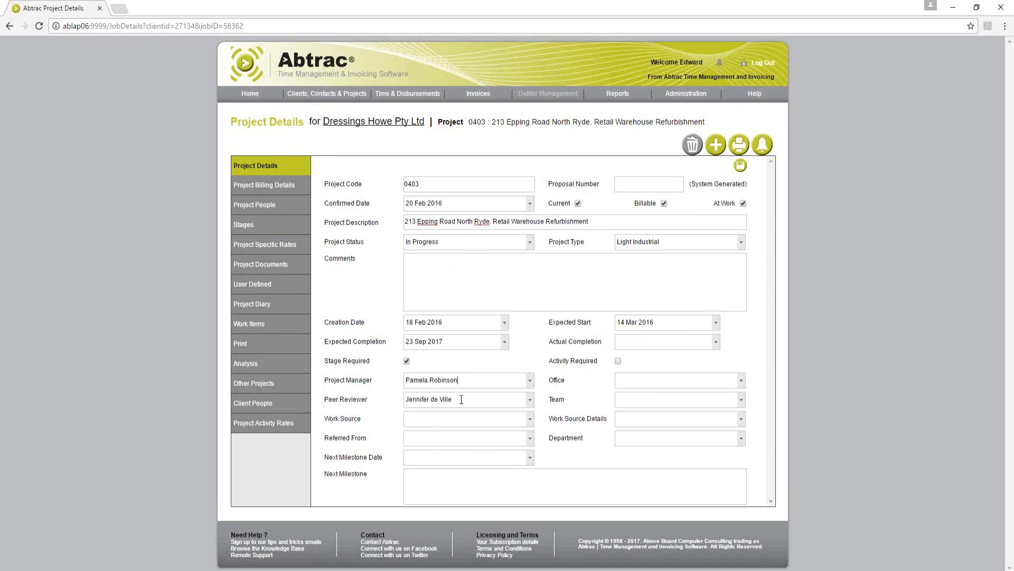
pyautogui.click(461, 399)
pyautogui.click(462, 399)
pyautogui.moveTo(324, 380); pyautogui.dragTo(369, 403)
# Step: Review the project's billing details, including purchase order number, contact project number, pre-payment amount and timesheet warning threshold
pyautogui.click(276, 193)
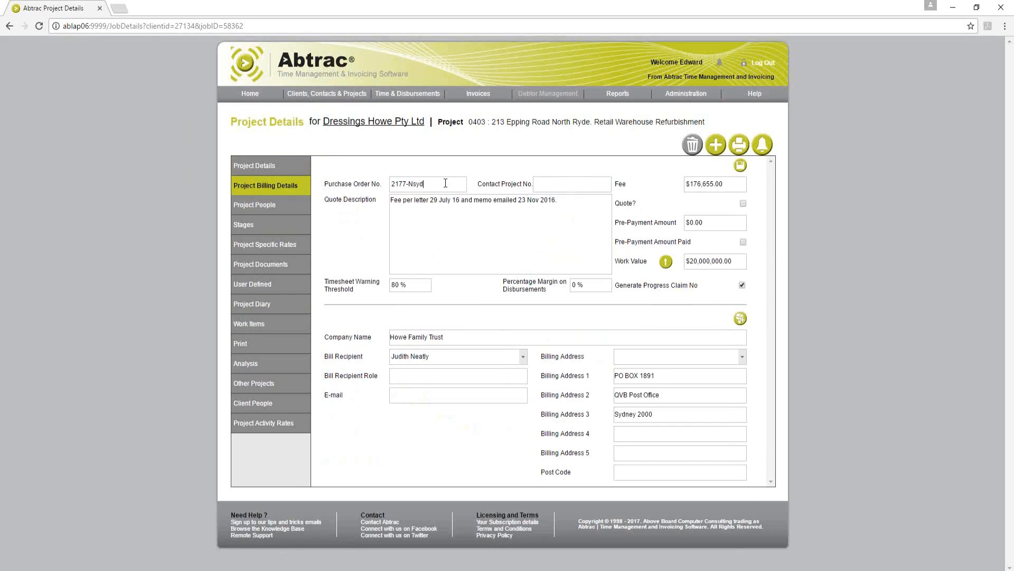
pyautogui.moveTo(444, 184); pyautogui.dragTo(419, 186)
pyautogui.click(541, 184)
pyautogui.moveTo(615, 219); pyautogui.dragTo(720, 232)
pyautogui.moveTo(391, 95)
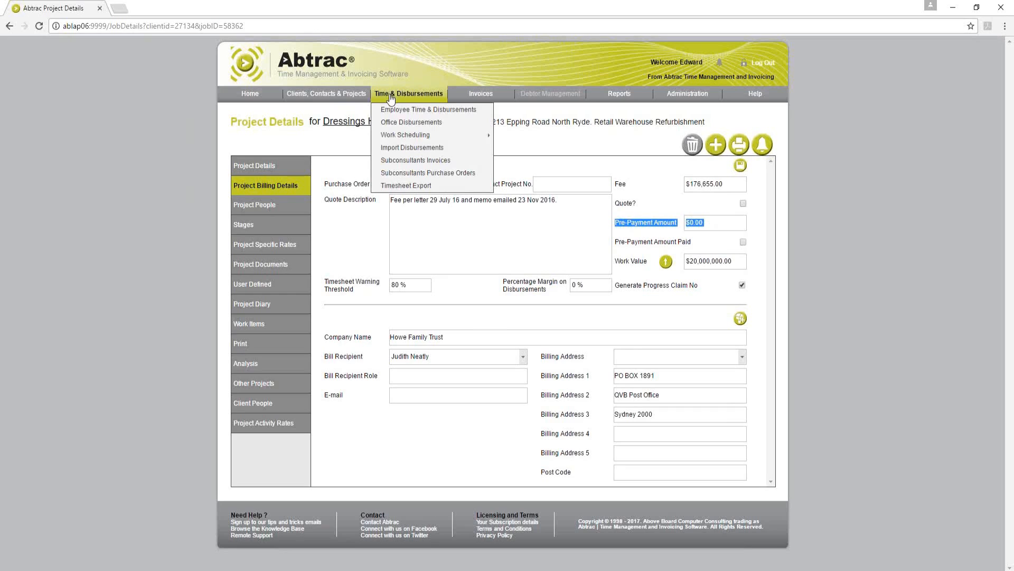
pyautogui.click(427, 232)
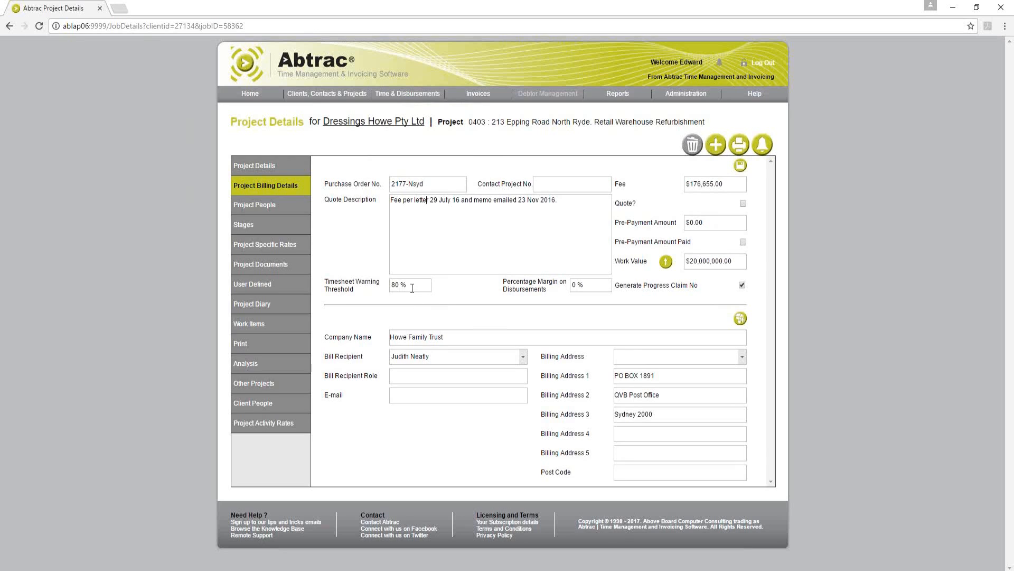
pyautogui.moveTo(325, 282); pyautogui.dragTo(362, 286)
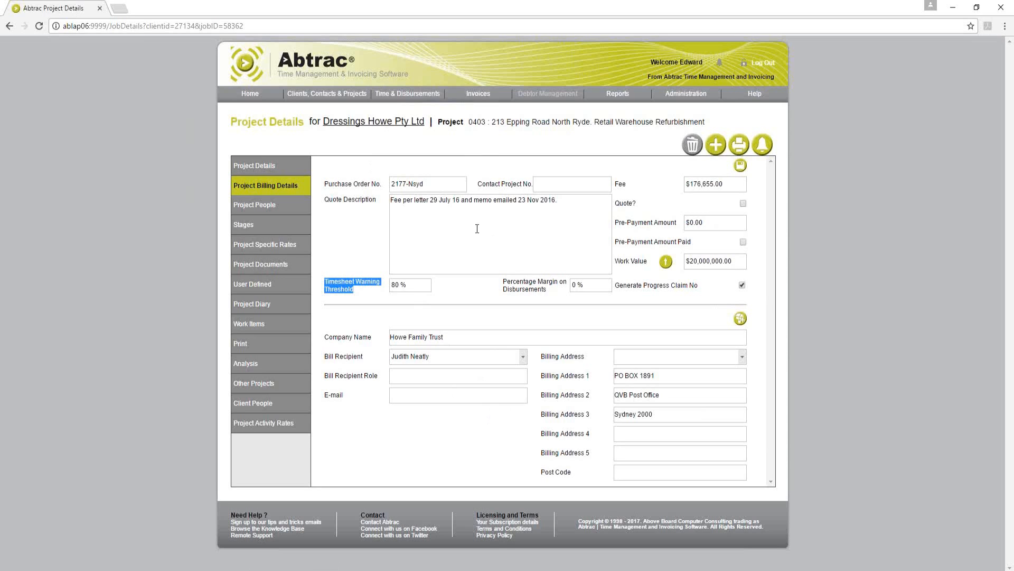
# Step: Review the people and companies associated with the project and return to the project details
pyautogui.click(271, 207)
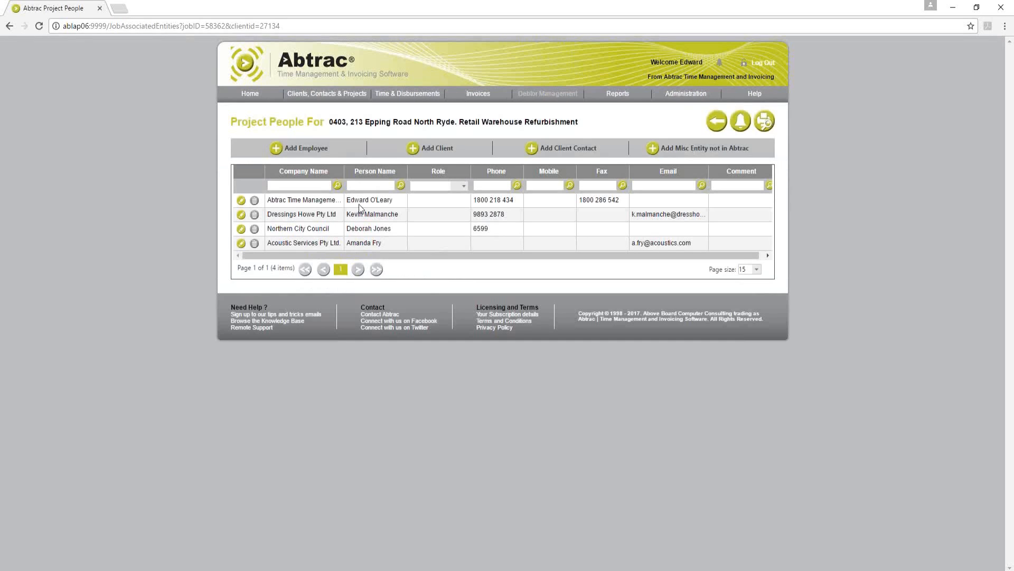
pyautogui.tripleClick(360, 204)
pyautogui.click(302, 203)
pyautogui.click(714, 124)
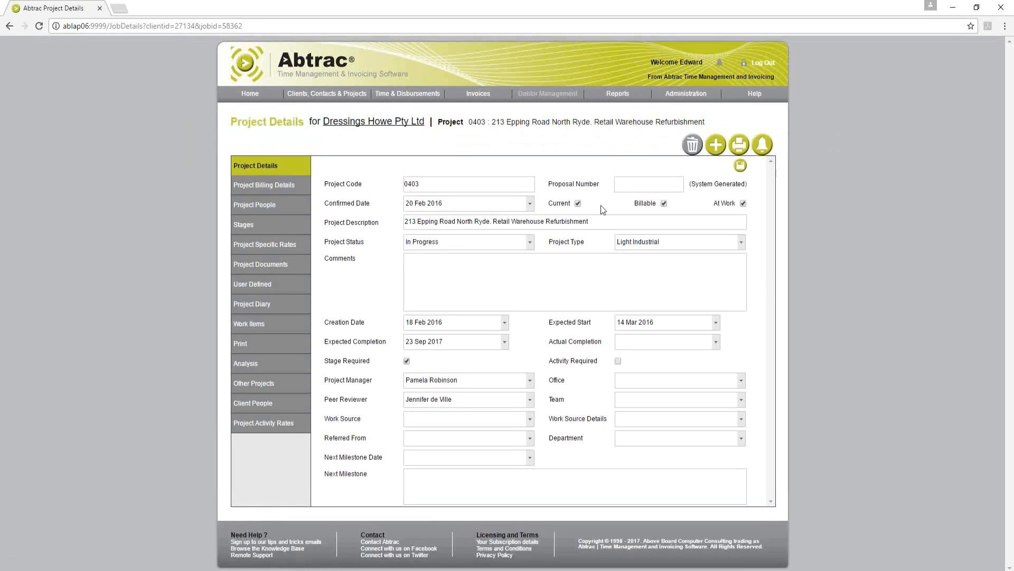
# Step: Review the project's stages, including the Concept Development stage and the comments stating how each stage is charged
pyautogui.click(284, 224)
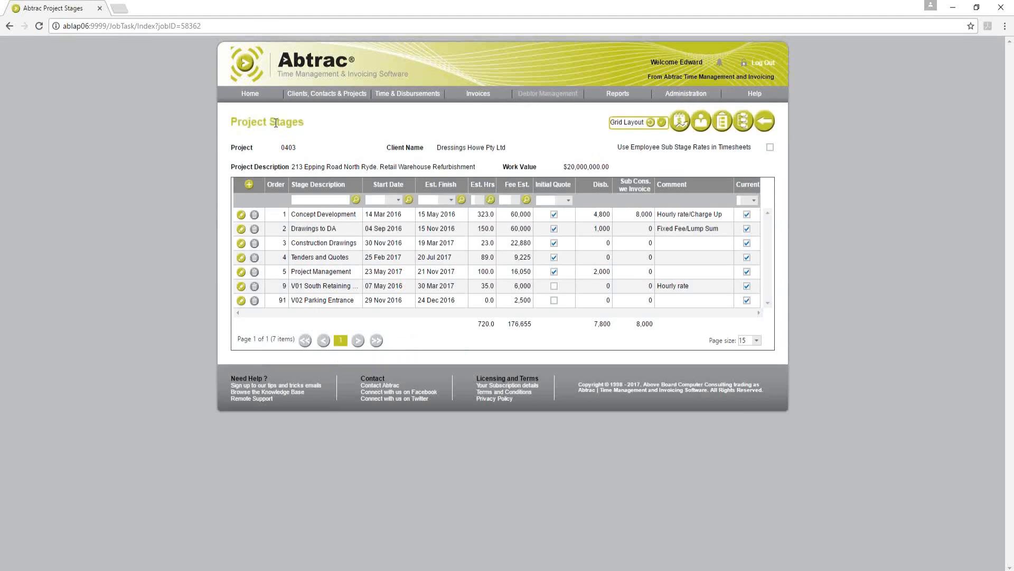
pyautogui.moveTo(270, 122); pyautogui.dragTo(299, 122)
pyautogui.moveTo(660, 215); pyautogui.dragTo(717, 217)
pyautogui.click(661, 228)
pyautogui.moveTo(291, 215); pyautogui.dragTo(358, 218)
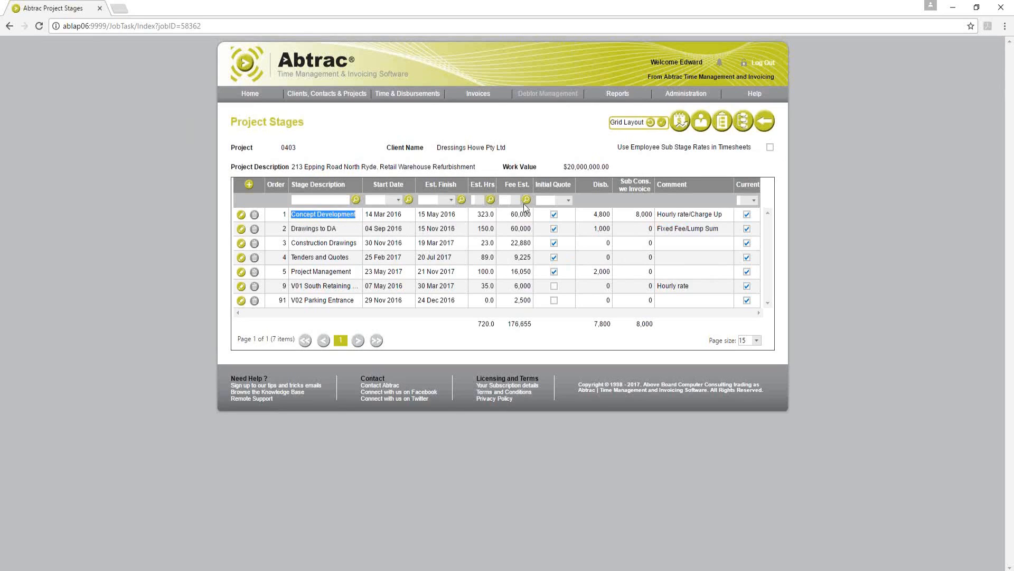
# Step: Review the monthly fees and disbursements forecast for the project's stages through November 2017 and return to the project details
pyautogui.click(679, 122)
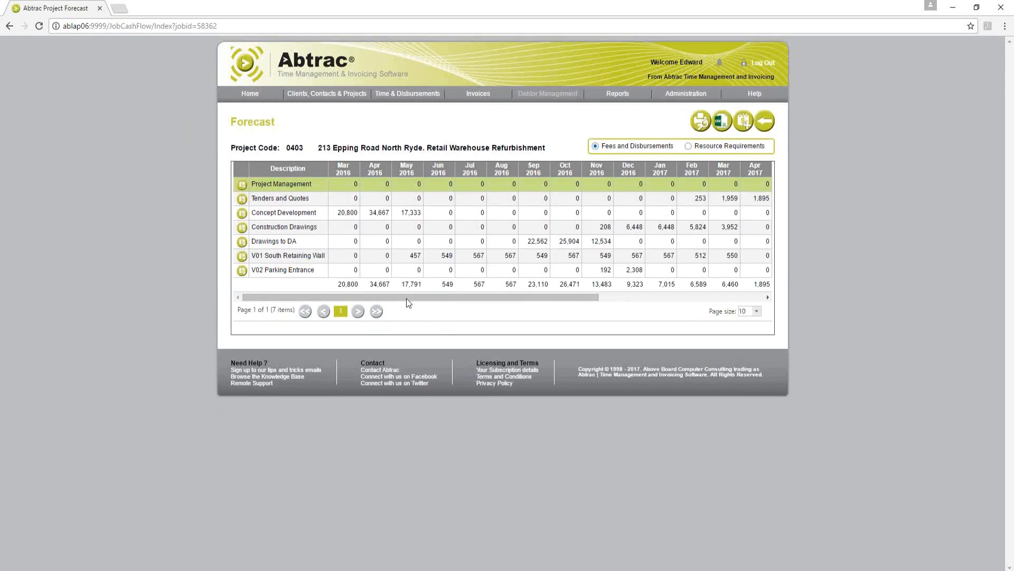
pyautogui.moveTo(408, 296)
pyautogui.mouseDown()
pyautogui.moveTo(516, 307)
pyautogui.moveTo(551, 299)
pyautogui.moveTo(396, 280)
pyautogui.mouseUp()
pyautogui.moveTo(493, 296); pyautogui.dragTo(630, 297)
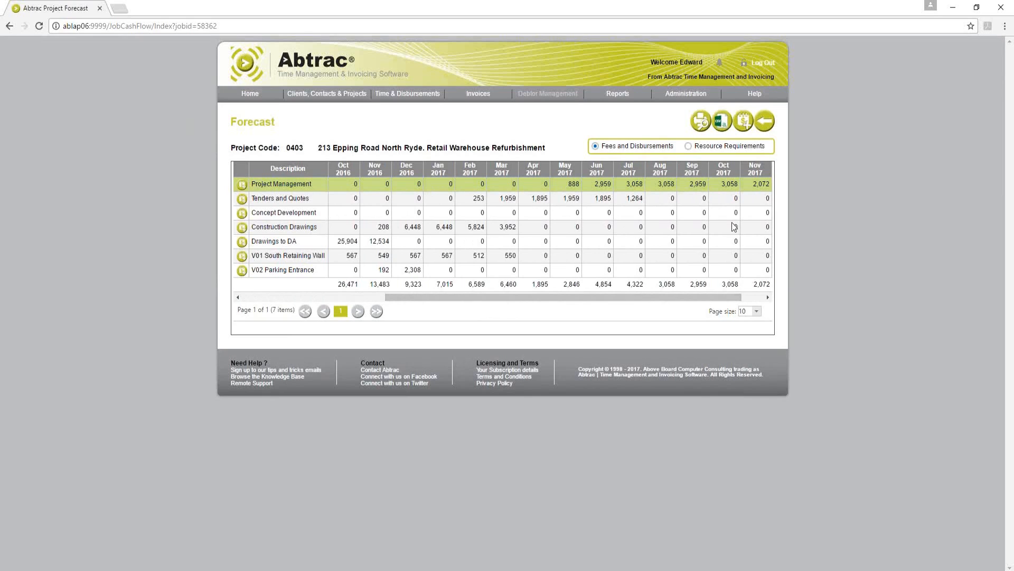
pyautogui.click(765, 122)
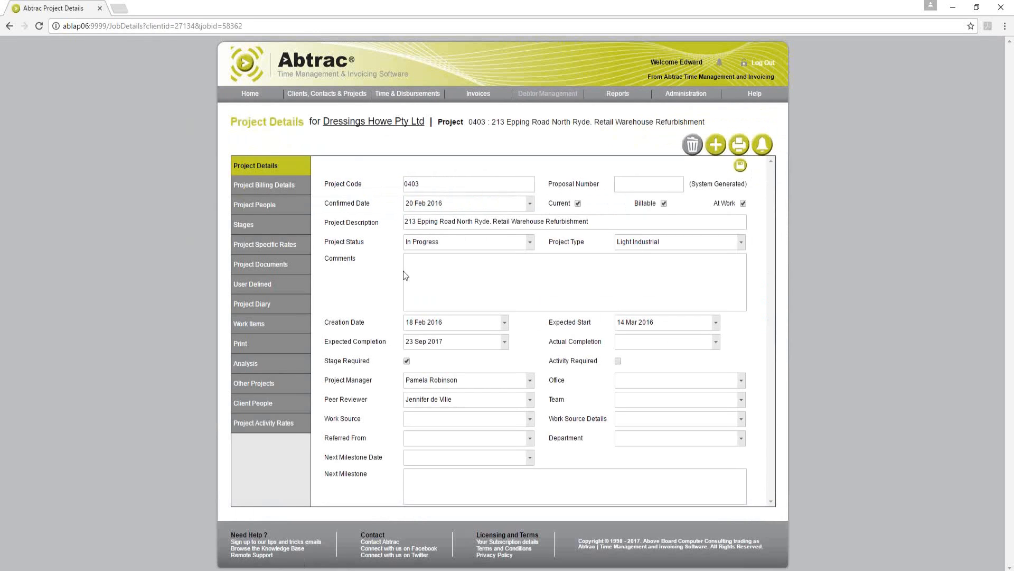
# Step: Compare the employees' default, client and project charge rates in the project specific rates and return to the project details
pyautogui.click(258, 248)
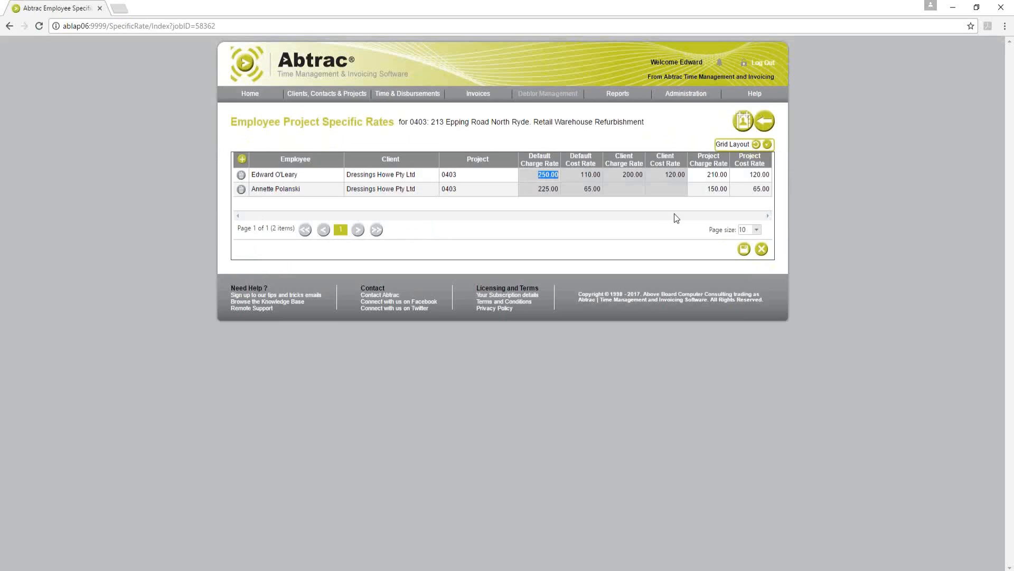
pyautogui.click(620, 176)
pyautogui.moveTo(707, 175); pyautogui.dragTo(717, 179)
pyautogui.click(727, 179)
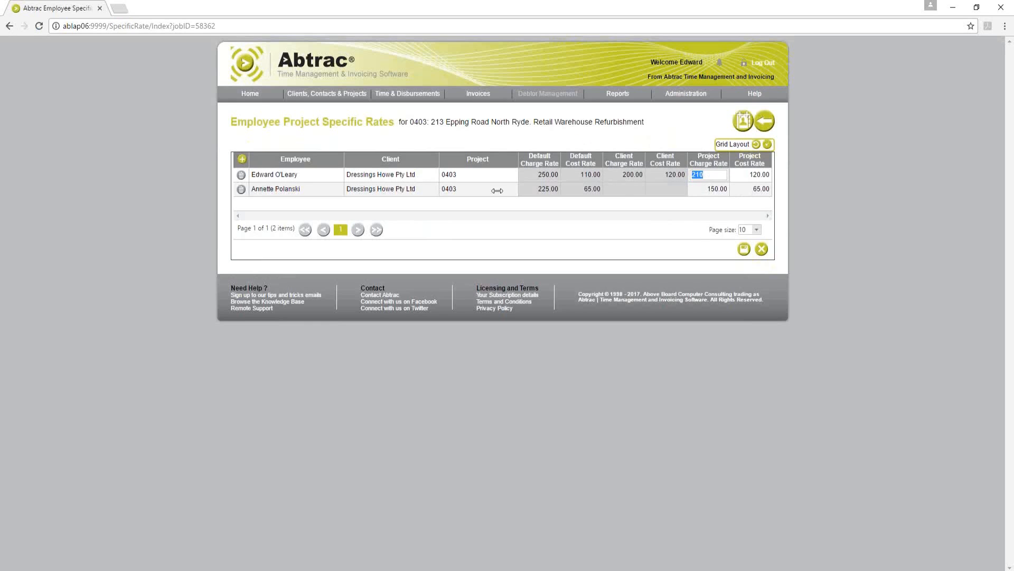
pyautogui.click(766, 123)
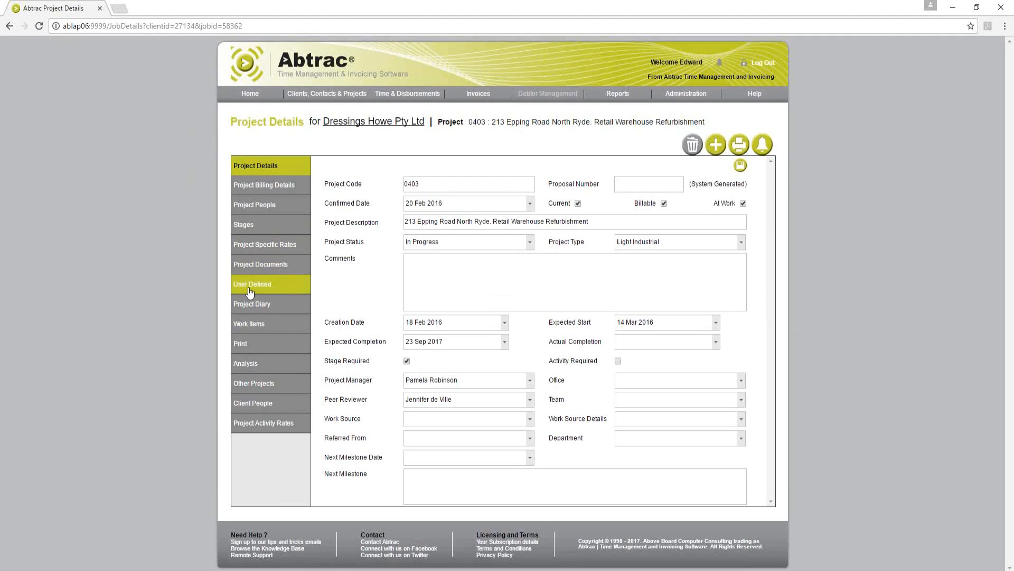
# Step: Read the full 13 Jan 2017 project diary note, close it without changes and return to the project details
pyautogui.click(283, 306)
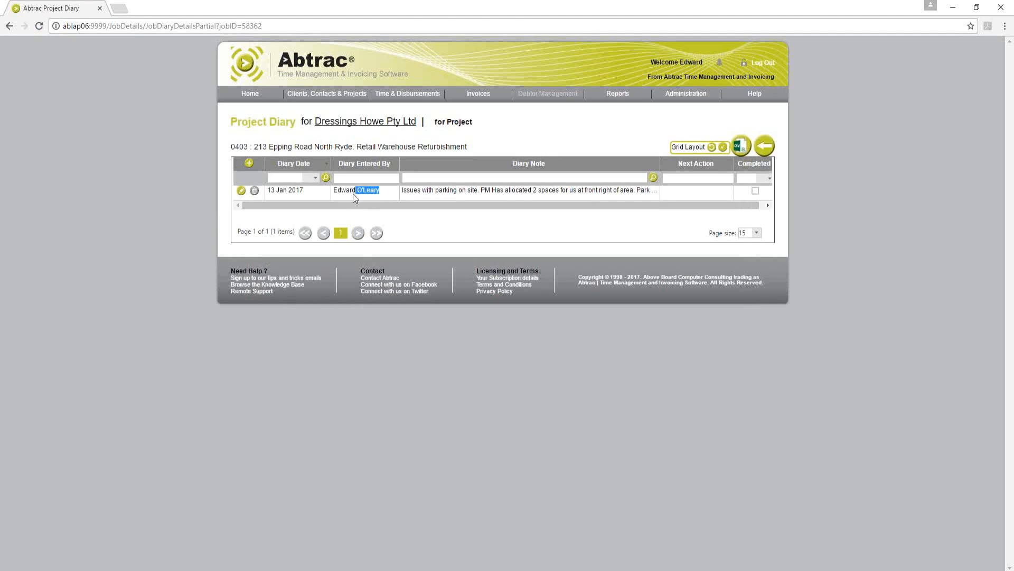
pyautogui.moveTo(405, 192); pyautogui.dragTo(407, 194)
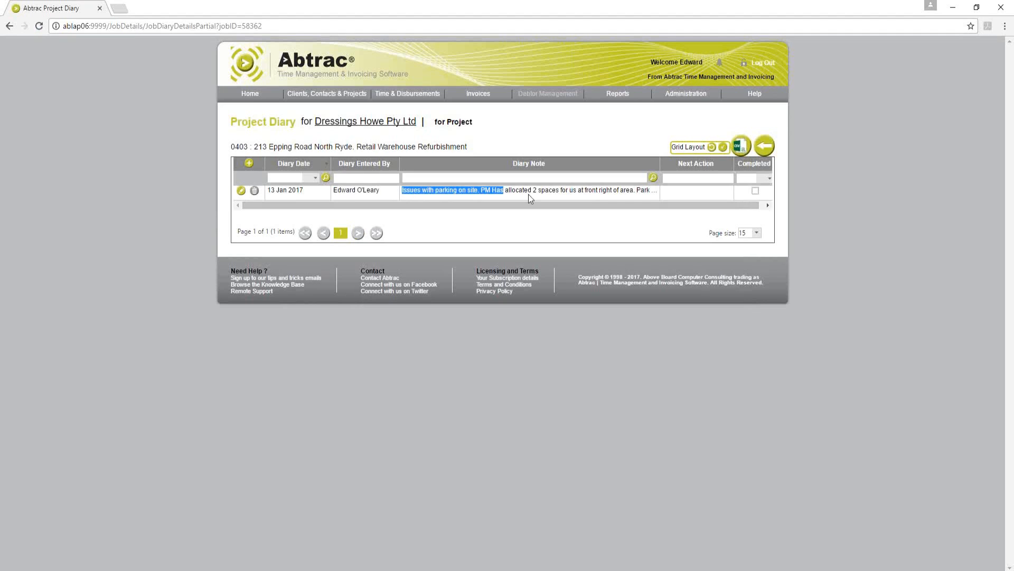
pyautogui.click(240, 190)
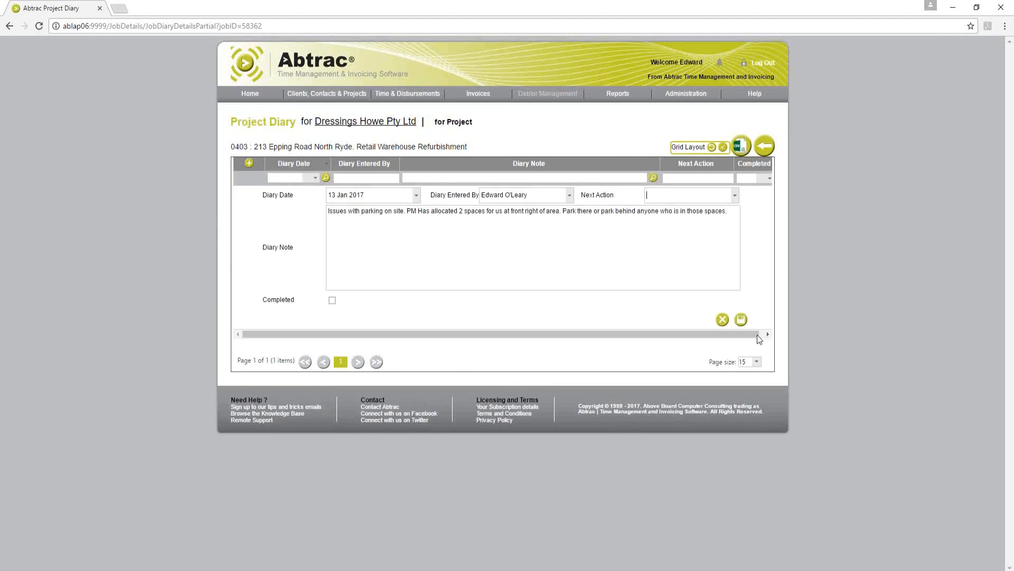
pyautogui.click(724, 320)
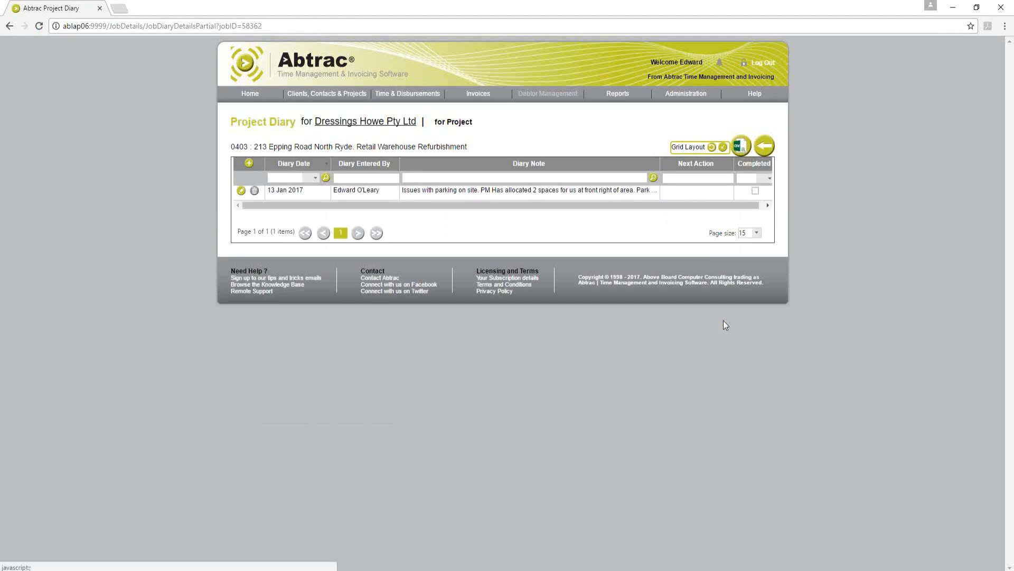
pyautogui.click(764, 149)
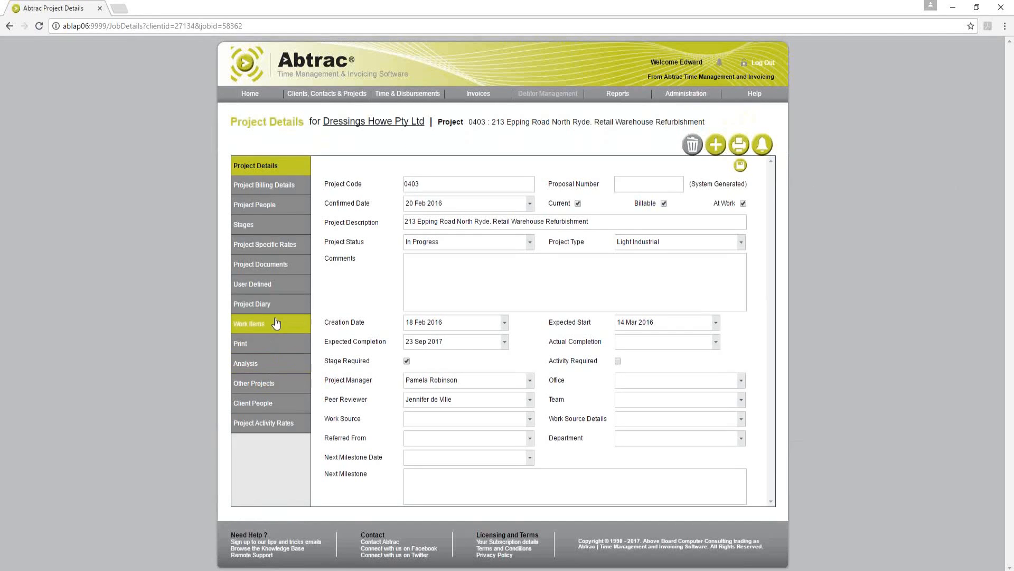
# Step: Revisit the project's stages and open work item 12, the board meeting presentation, from the project's work items
pyautogui.click(272, 227)
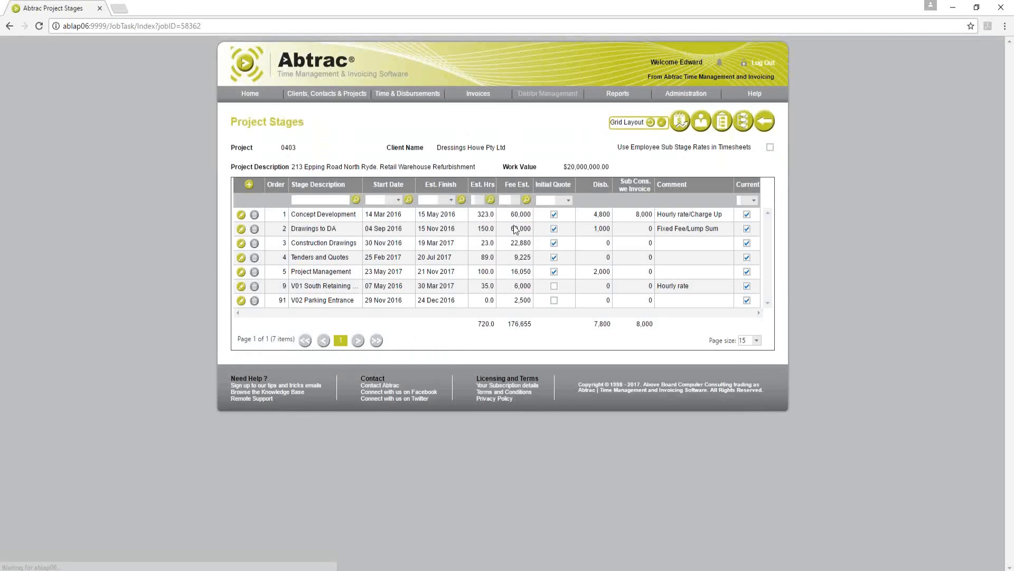
pyautogui.click(767, 124)
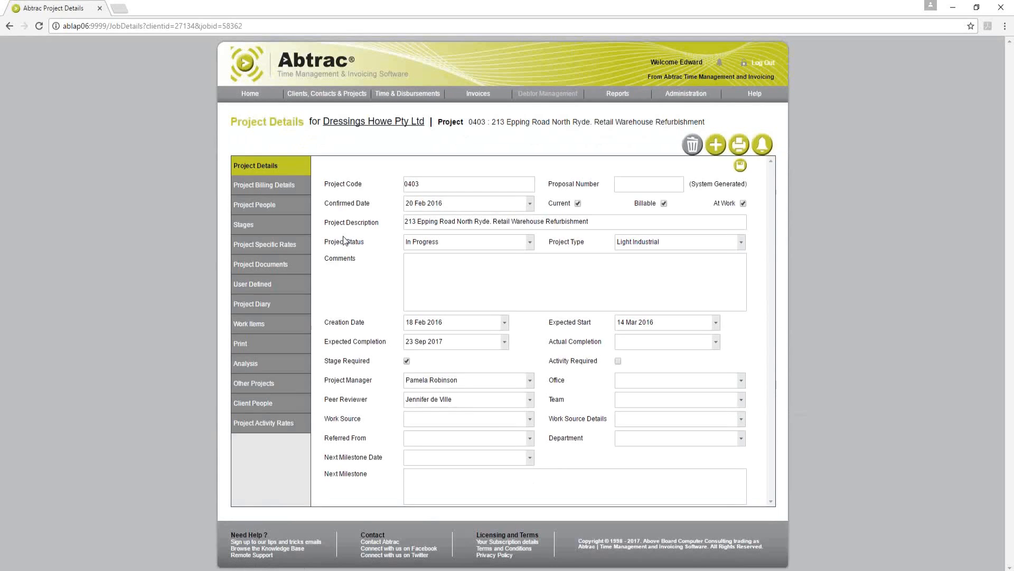
pyautogui.click(269, 331)
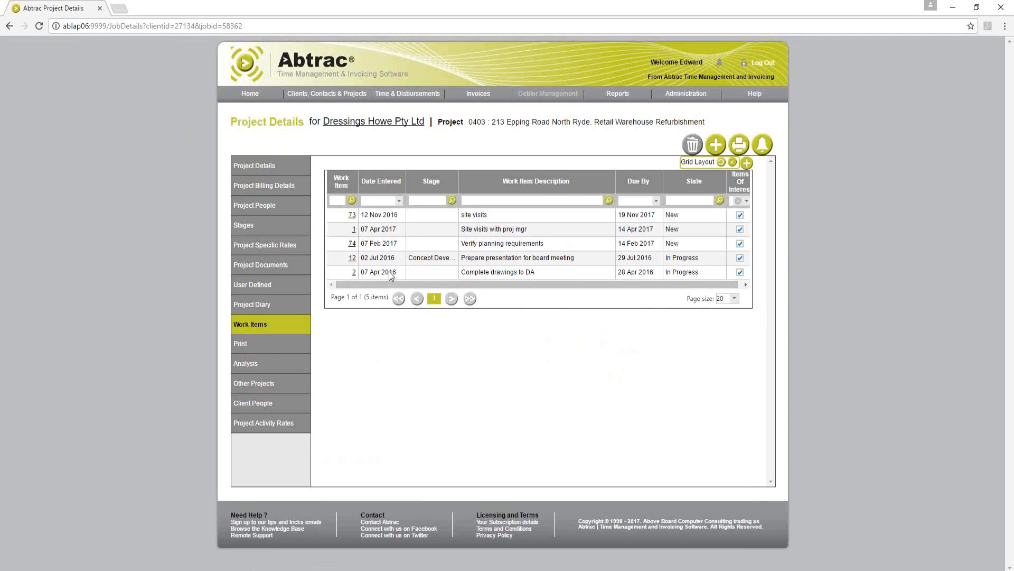
pyautogui.click(352, 258)
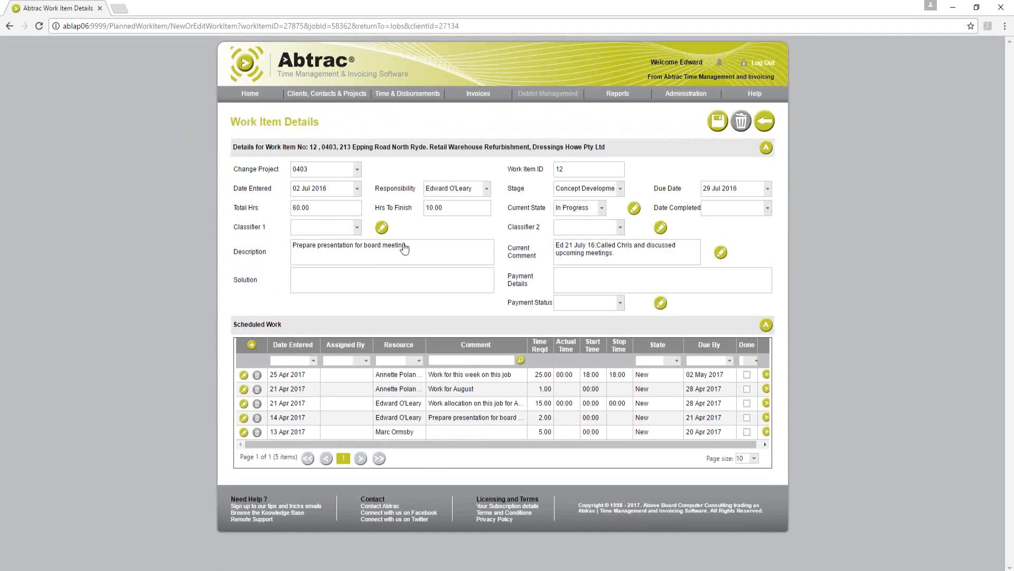
# Step: Review the work item's total hours and hours to finish, check the work scheduling options, and return to the project details
pyautogui.moveTo(322, 207); pyautogui.dragTo(285, 208)
pyautogui.click(456, 208)
pyautogui.moveTo(424, 210); pyautogui.dragTo(445, 210)
pyautogui.moveTo(425, 107)
pyautogui.moveTo(422, 135)
pyautogui.click(765, 122)
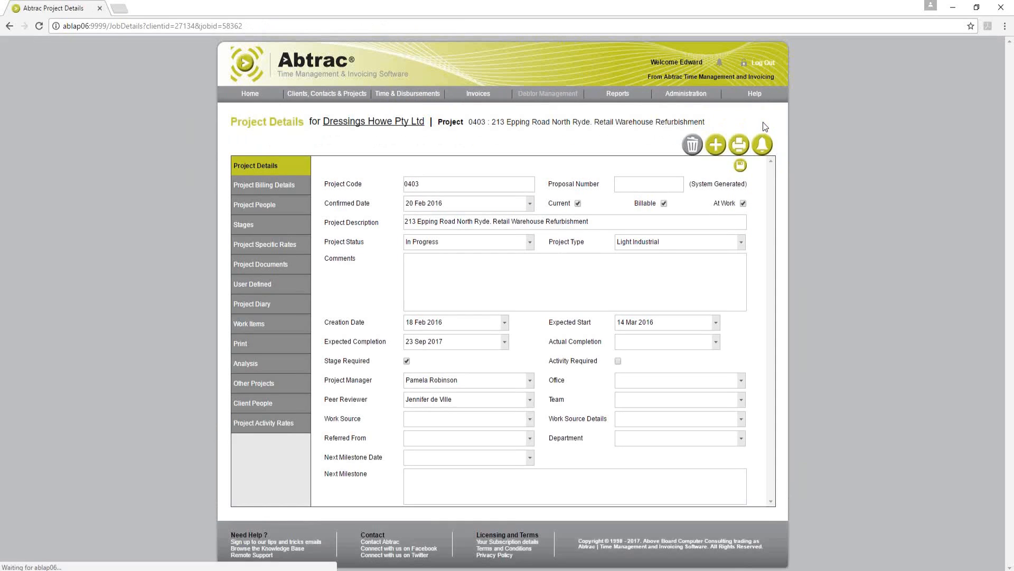
# Step: View the project's print and export options and open its productivity analysis by invoice
pyautogui.click(288, 343)
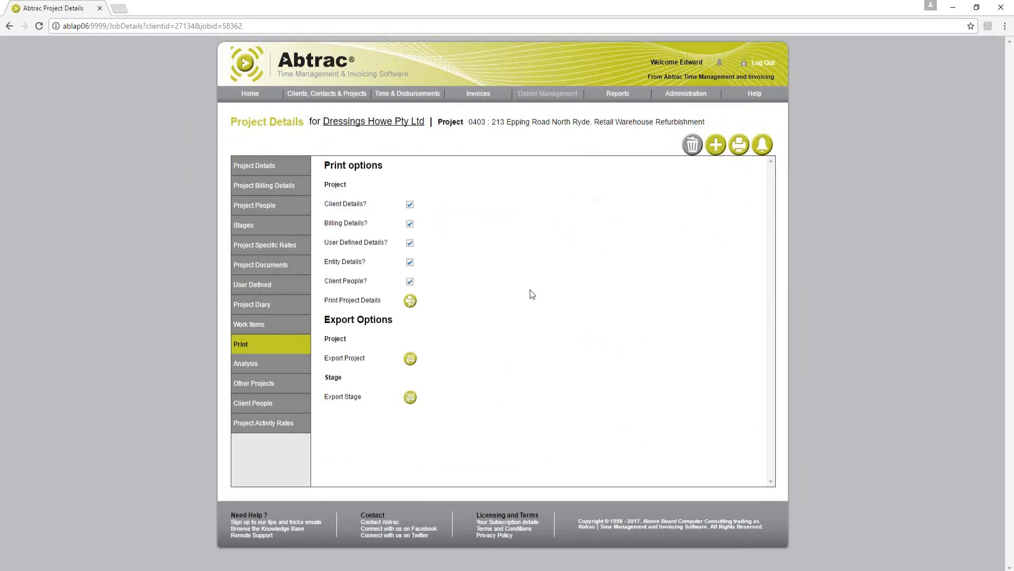
pyautogui.click(253, 367)
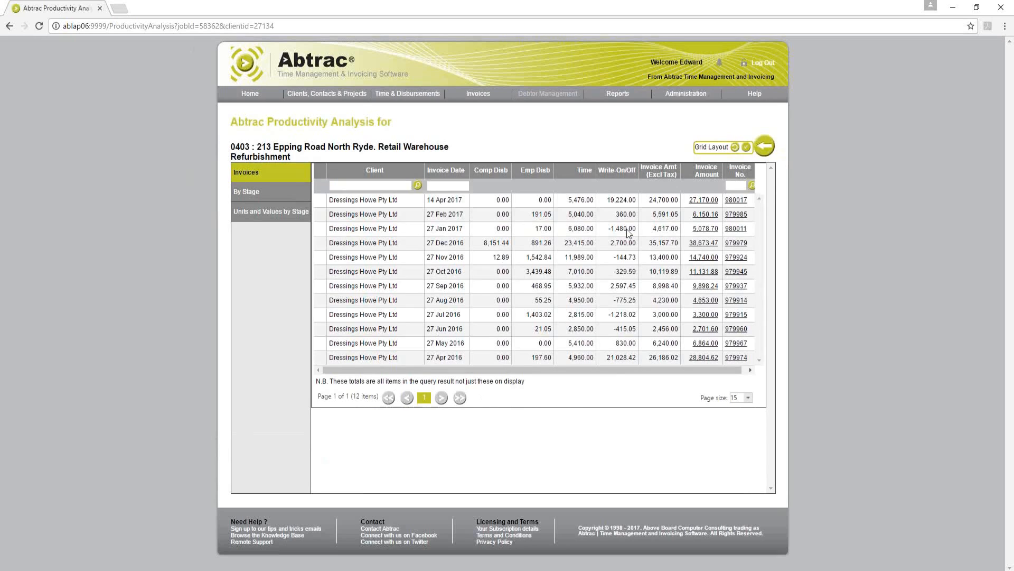
# Step: Compare recorded time with the billed amount for Drawings to Consent on the 27 Jan 2017 invoice and return to the project details
pyautogui.click(704, 231)
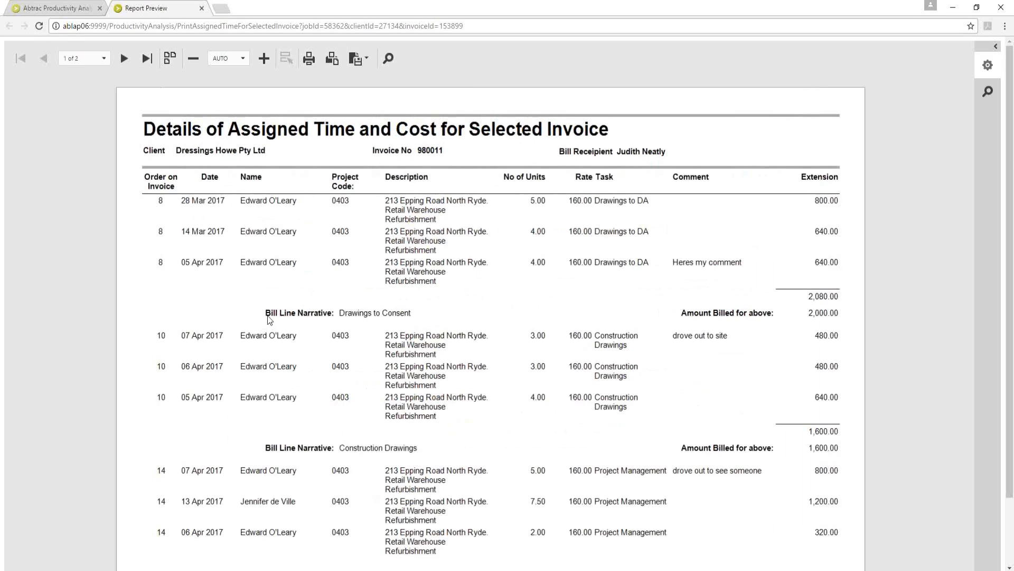
pyautogui.click(352, 319)
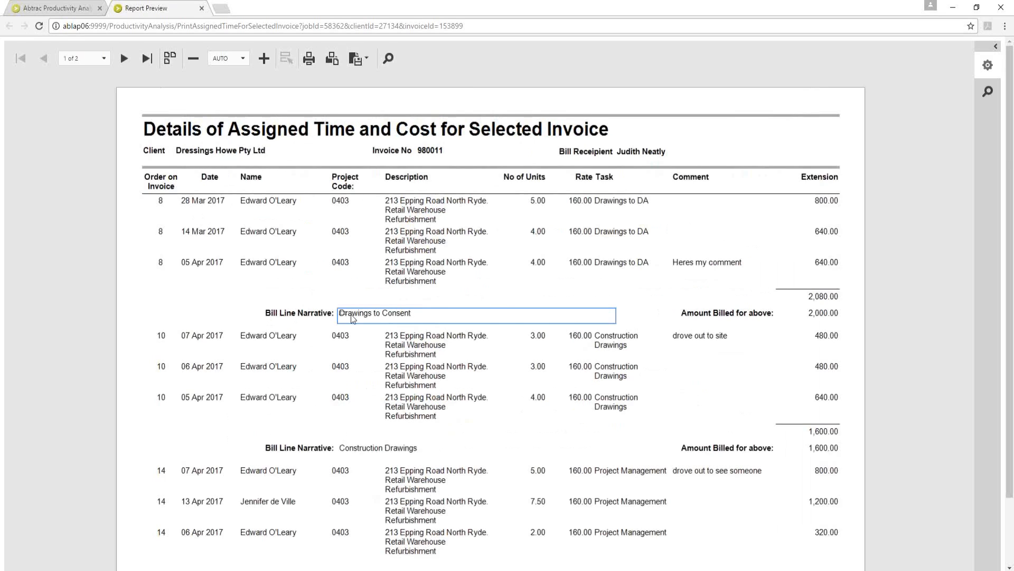
pyautogui.click(803, 318)
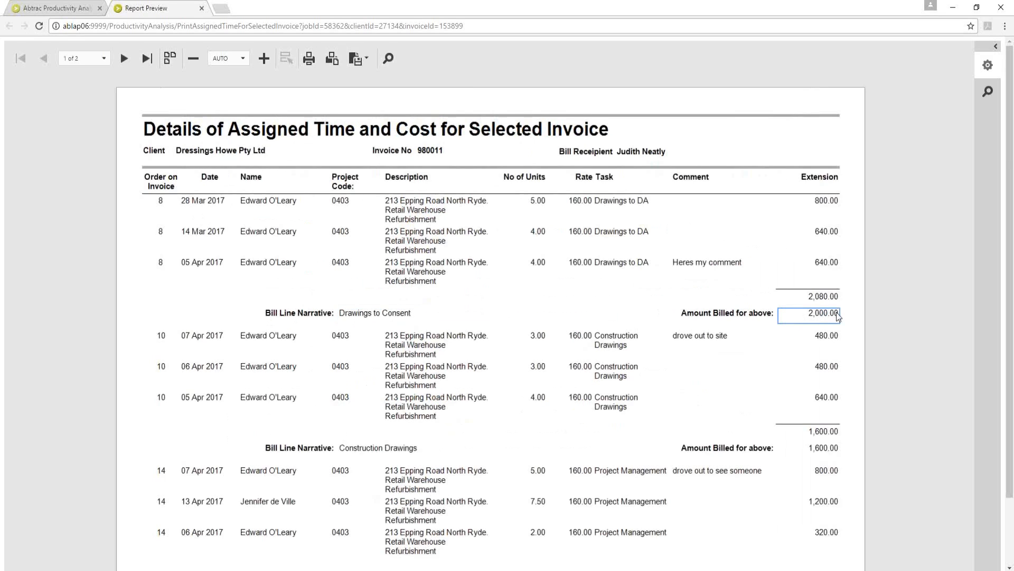
pyautogui.click(819, 295)
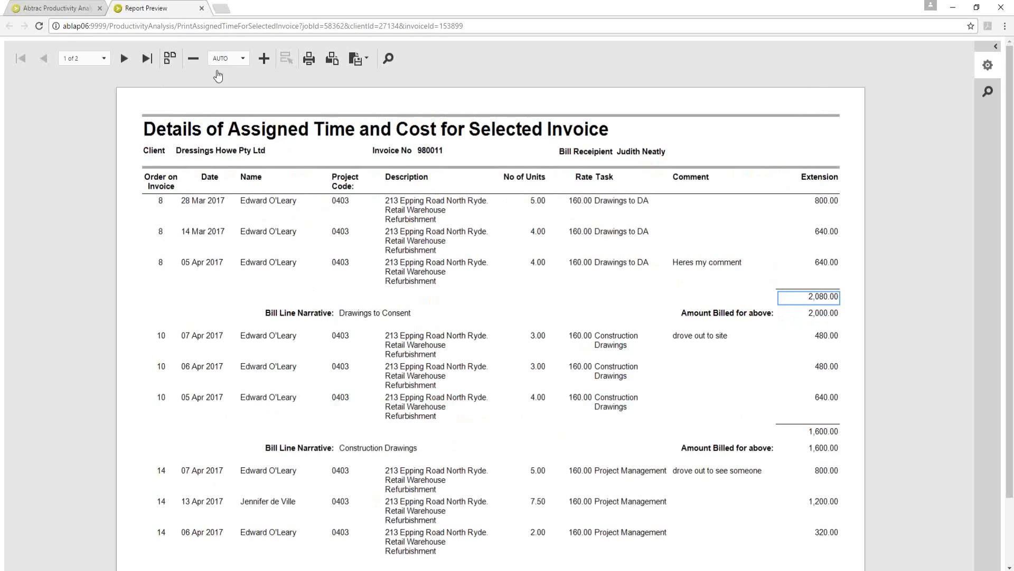
pyautogui.click(201, 8)
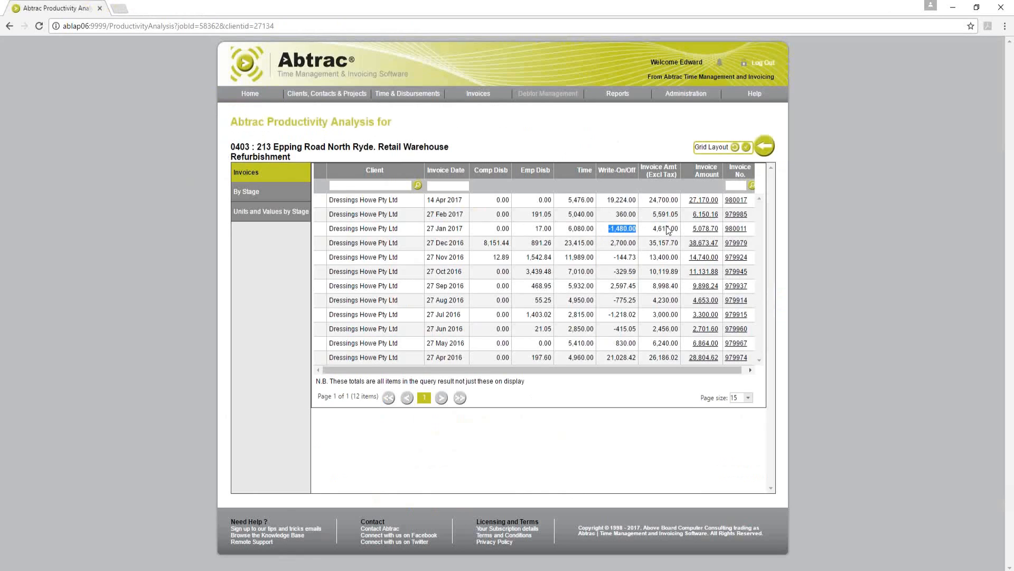
pyautogui.click(769, 152)
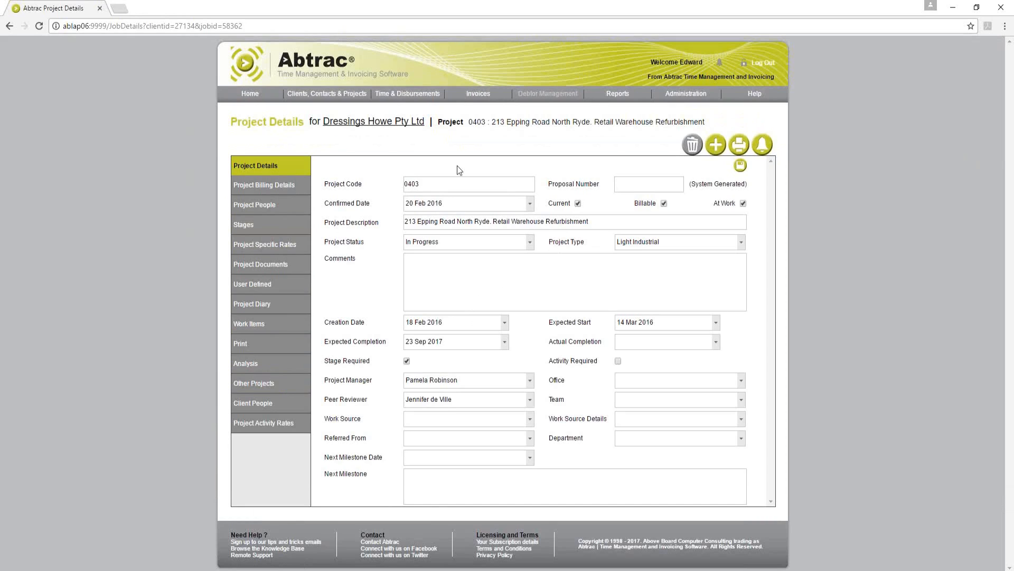
# Step: Open the employee time and disbursements list and keep the current employee selected
pyautogui.moveTo(398, 99)
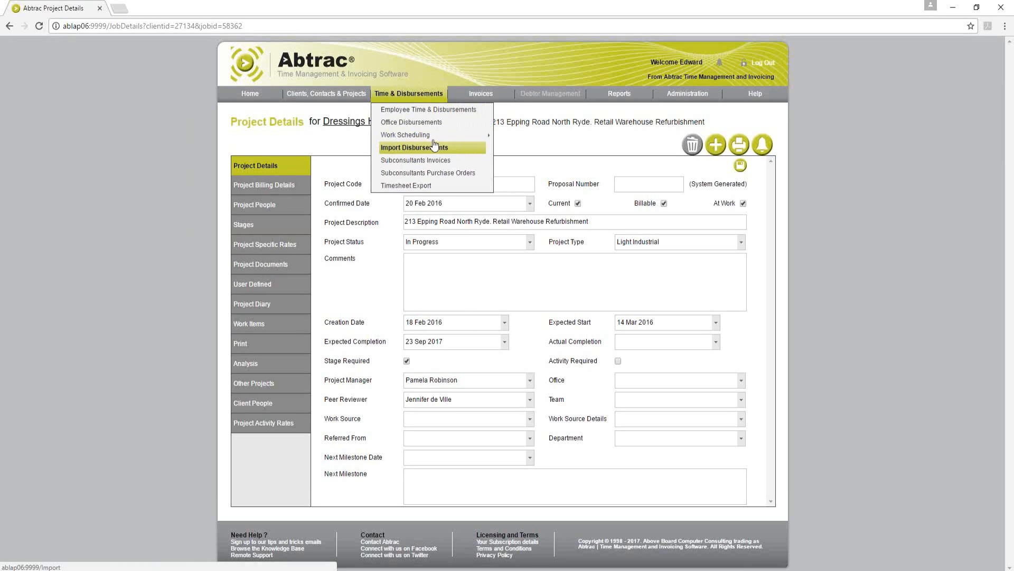
pyautogui.click(426, 113)
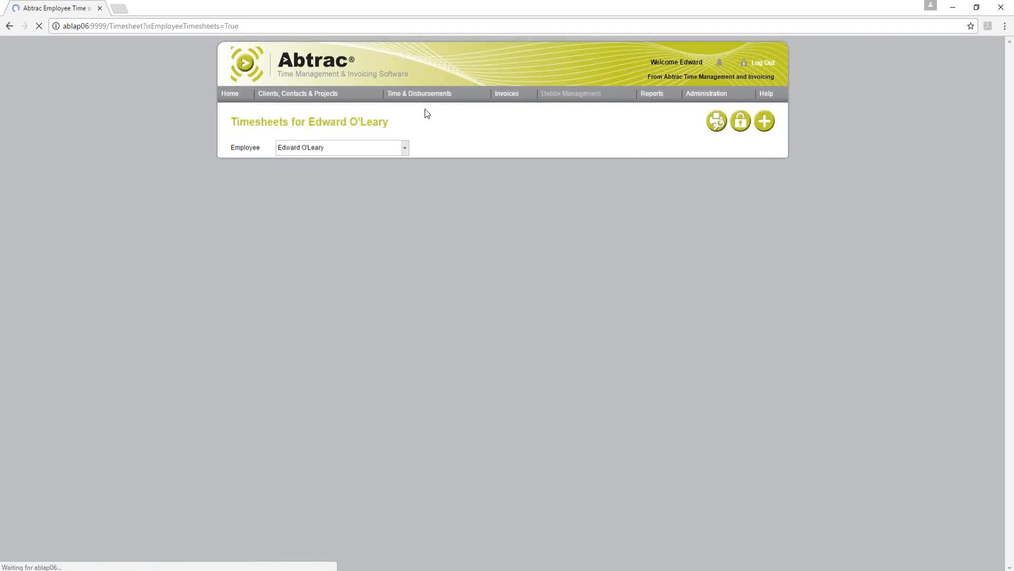
pyautogui.click(339, 148)
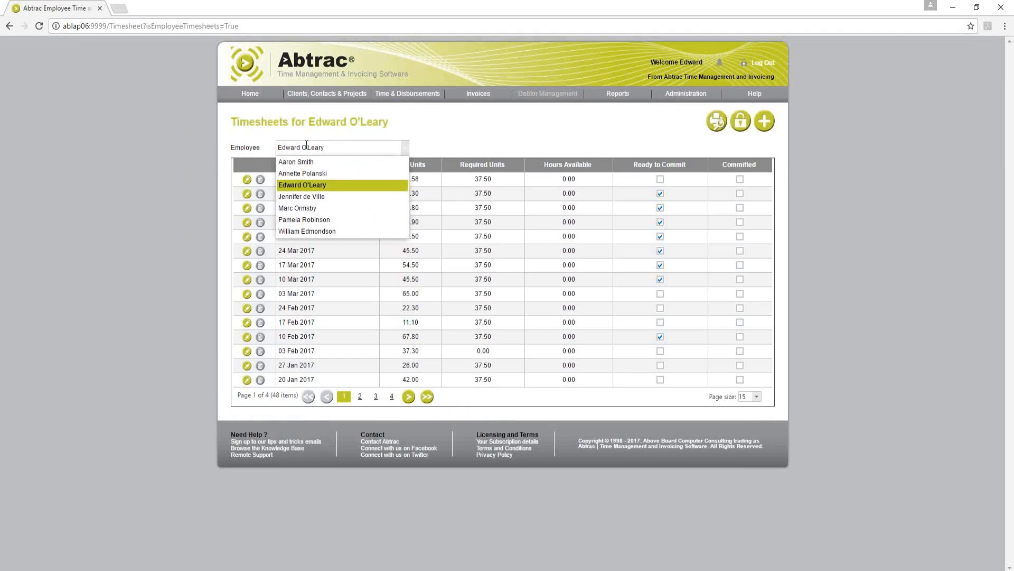
pyautogui.click(324, 188)
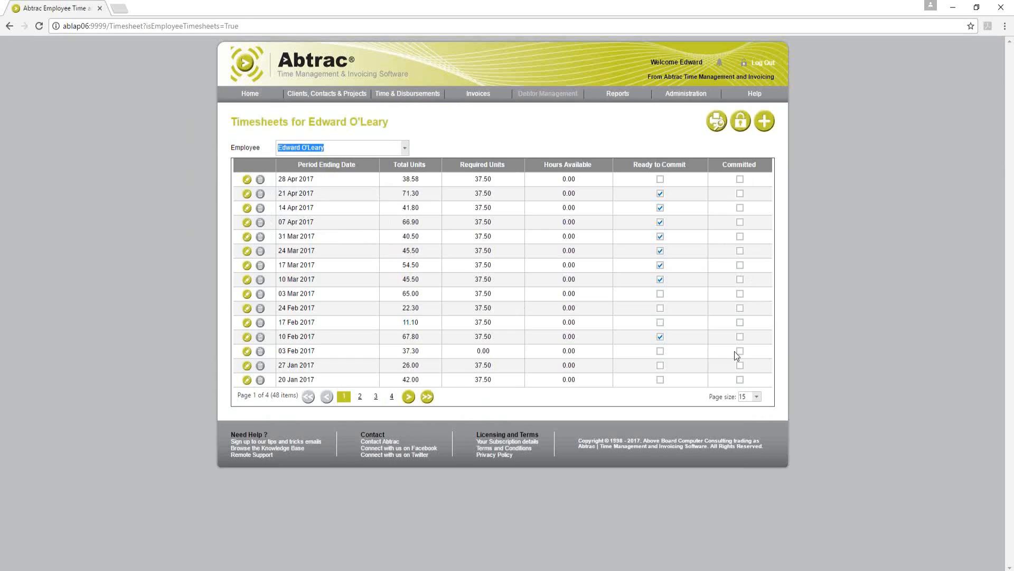
# Step: Open the timesheet for the period ending 28 Apr 2017, view it in the linear layout and return to the weekly grid
pyautogui.click(247, 180)
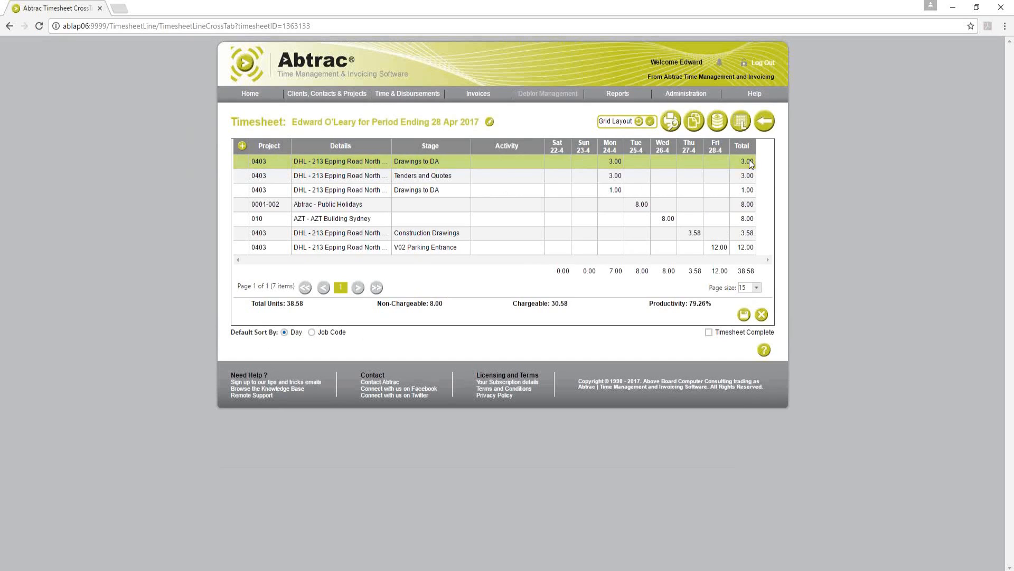
pyautogui.click(741, 122)
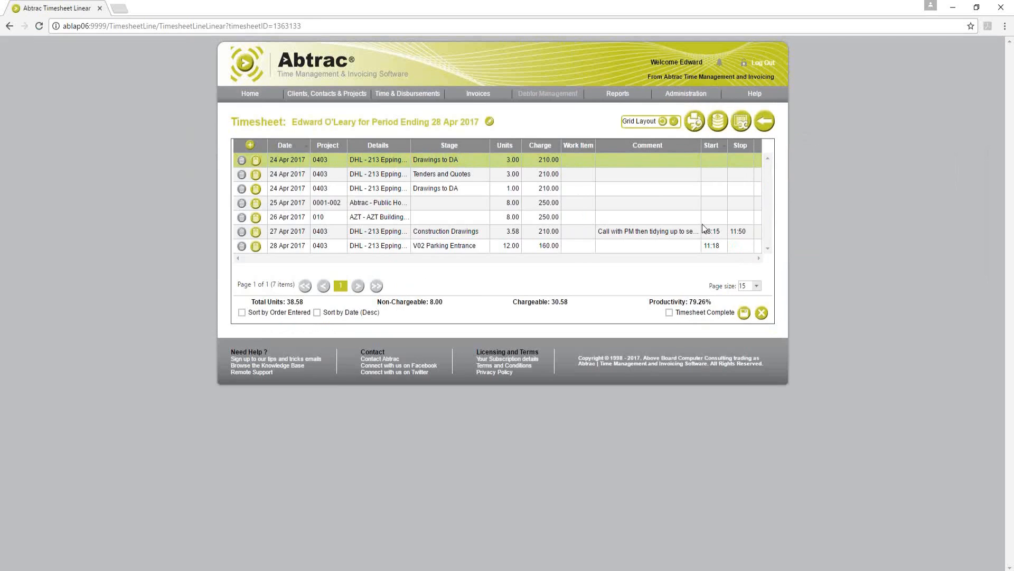
pyautogui.click(742, 122)
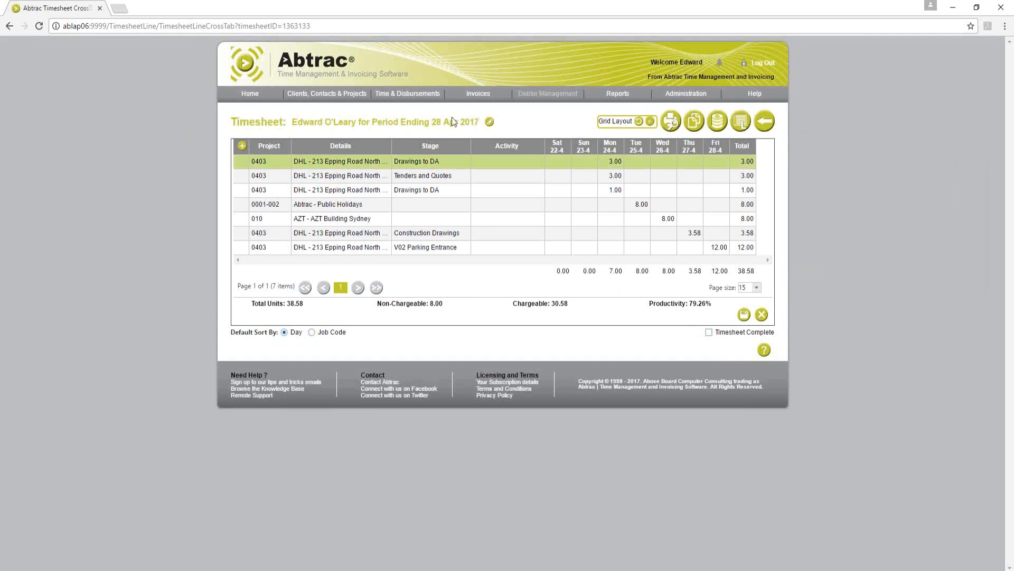
# Step: Add a timesheet line for project 0403 with 4 hours on Sunday 23-4
pyautogui.click(242, 146)
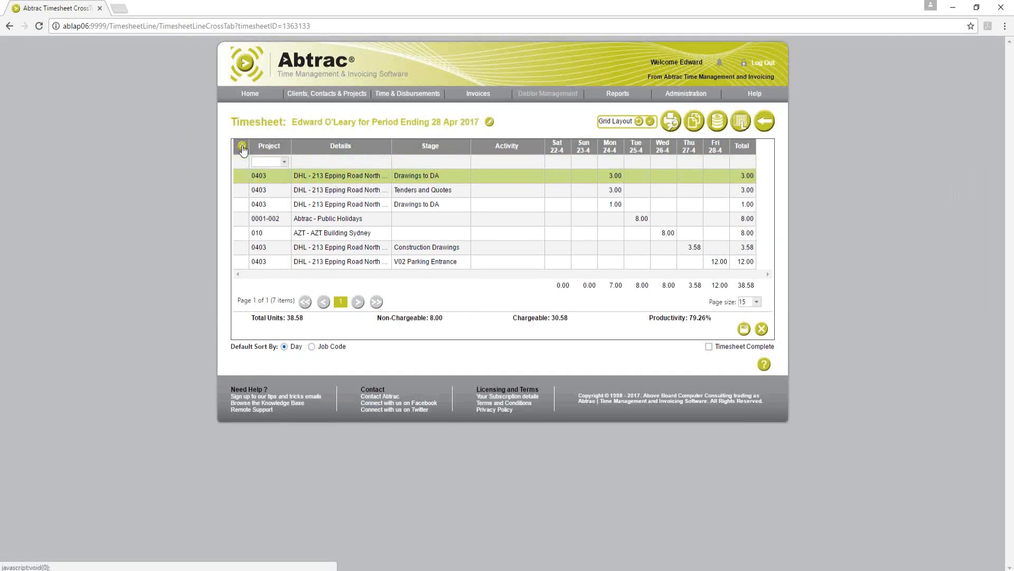
pyautogui.write('0403')
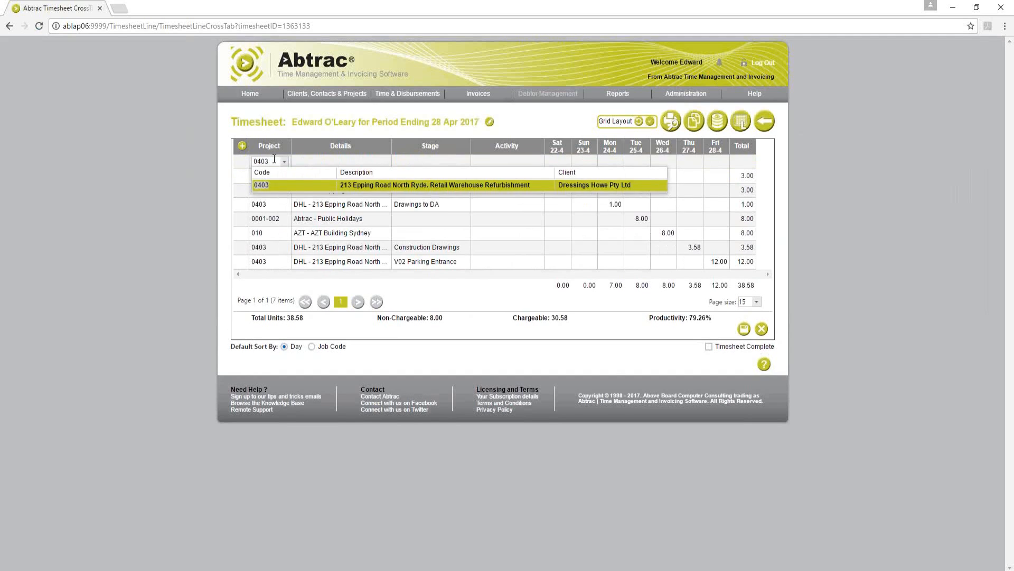
pyautogui.press('Tab')
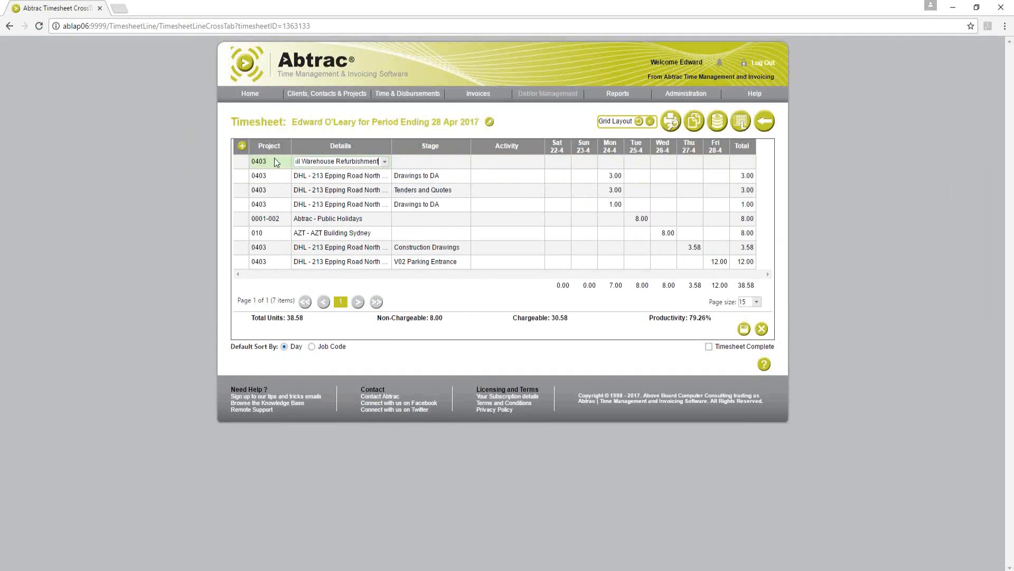
pyautogui.click(385, 162)
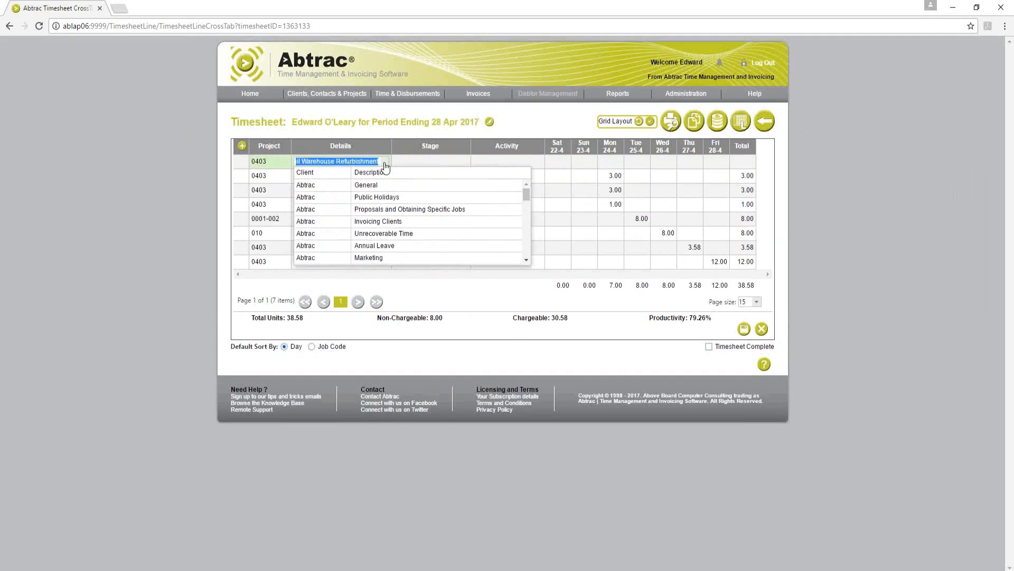
pyautogui.click(384, 162)
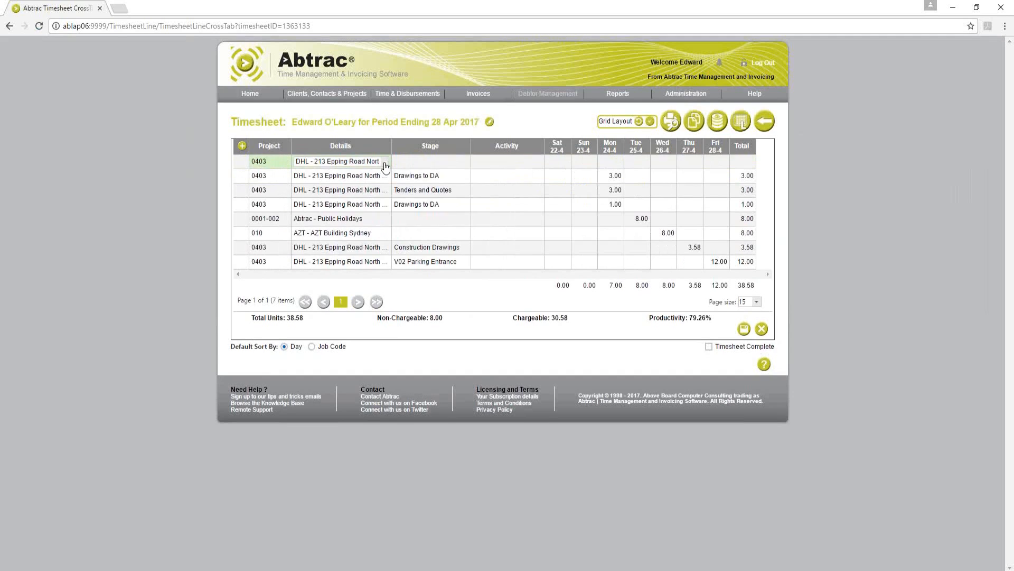
pyautogui.click(584, 162)
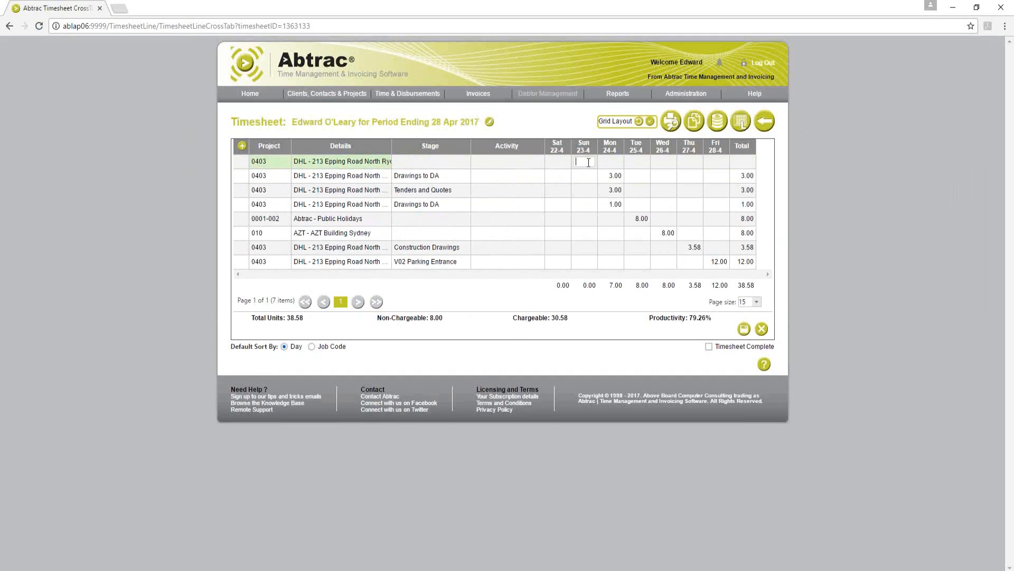
pyautogui.write('4')
pyautogui.click(521, 194)
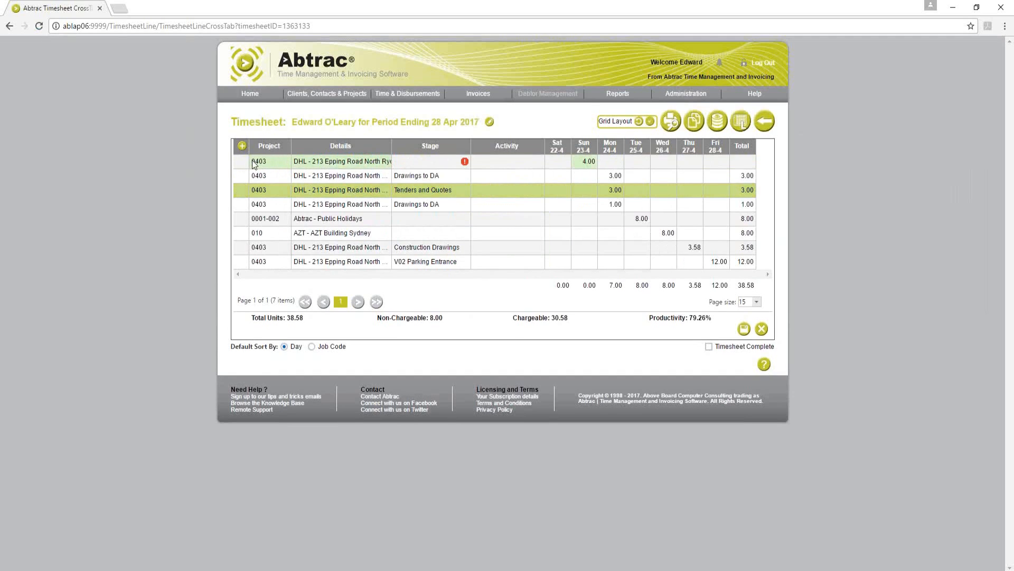
# Step: Assign the new line to the Drawings to DA stage and commit the entry
pyautogui.moveTo(468, 162)
pyautogui.click(438, 161)
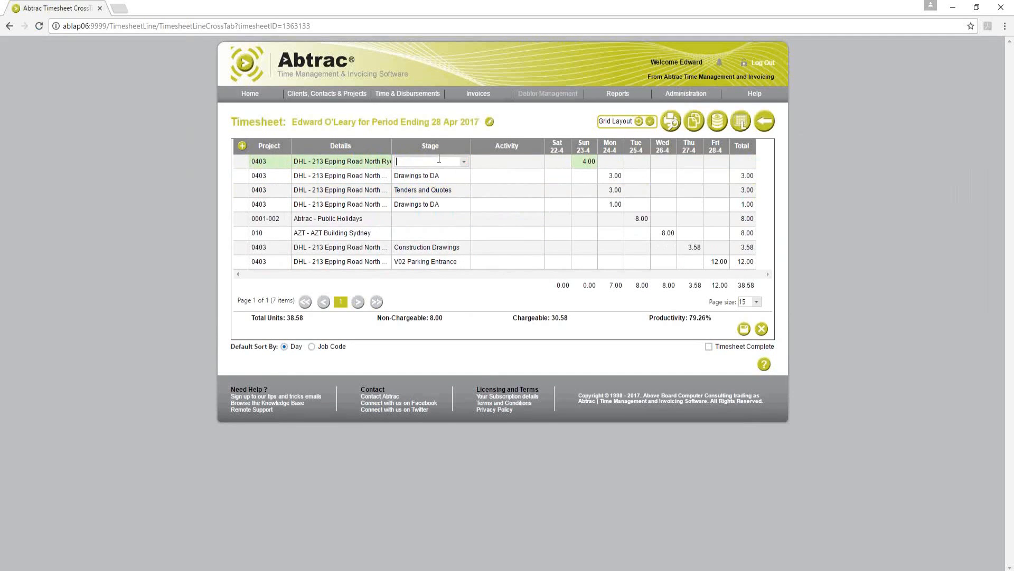
pyautogui.click(463, 162)
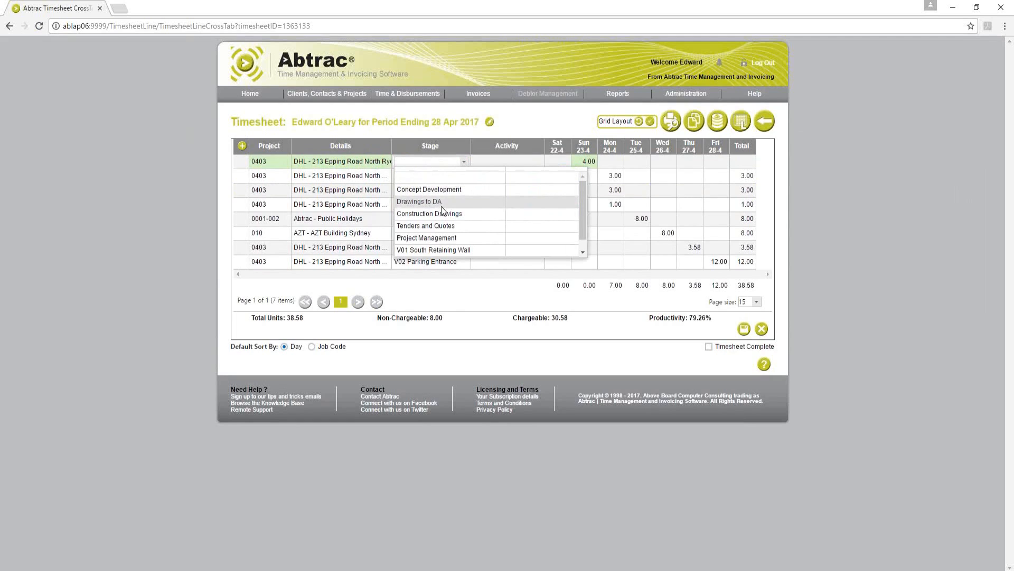
pyautogui.click(442, 205)
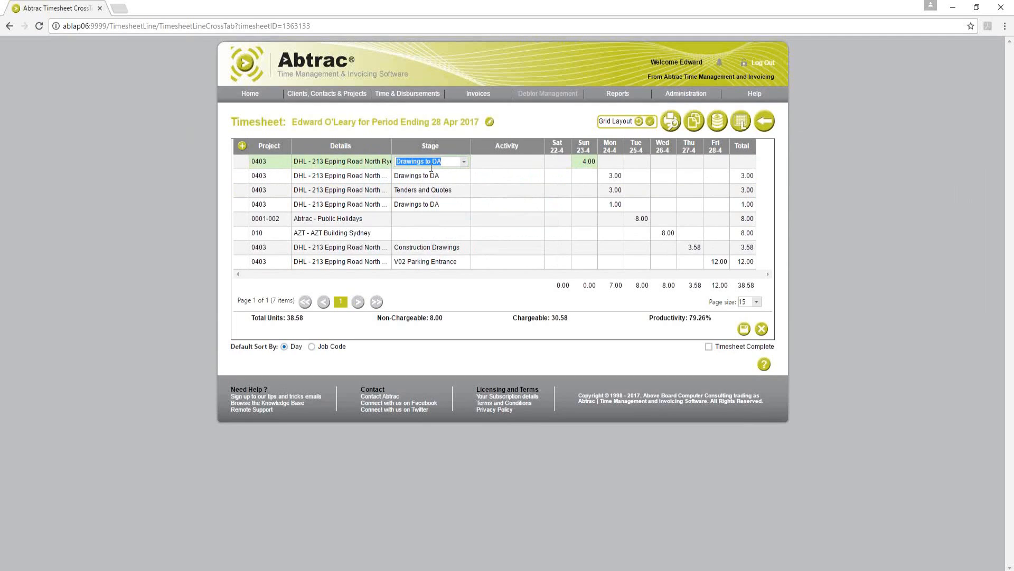
pyautogui.click(490, 207)
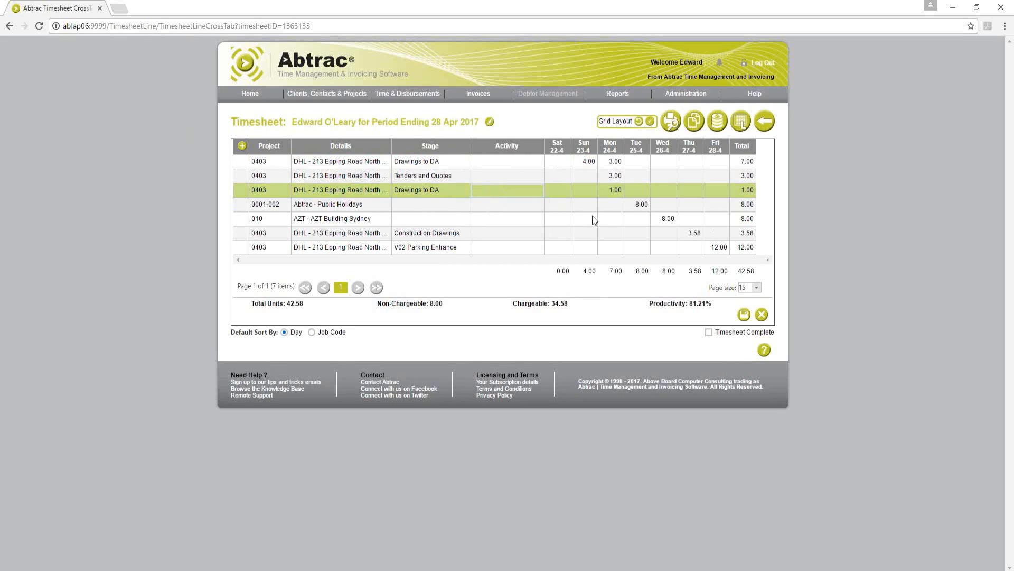
# Step: View the comment box for the first Drawings to DA line on Monday 24-4, close it and show the cell's disbursement option
pyautogui.click(619, 163)
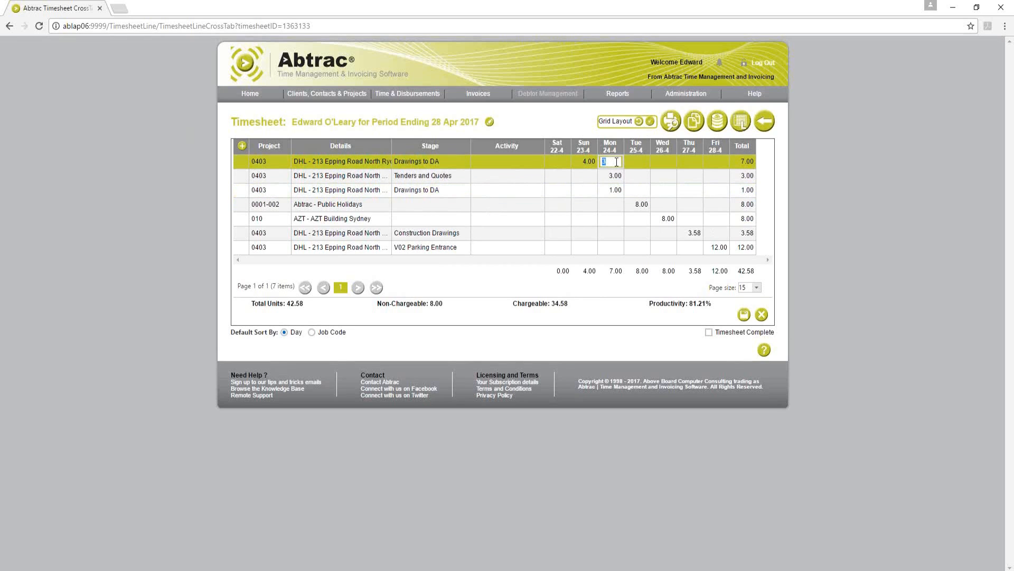
pyautogui.press('Return')
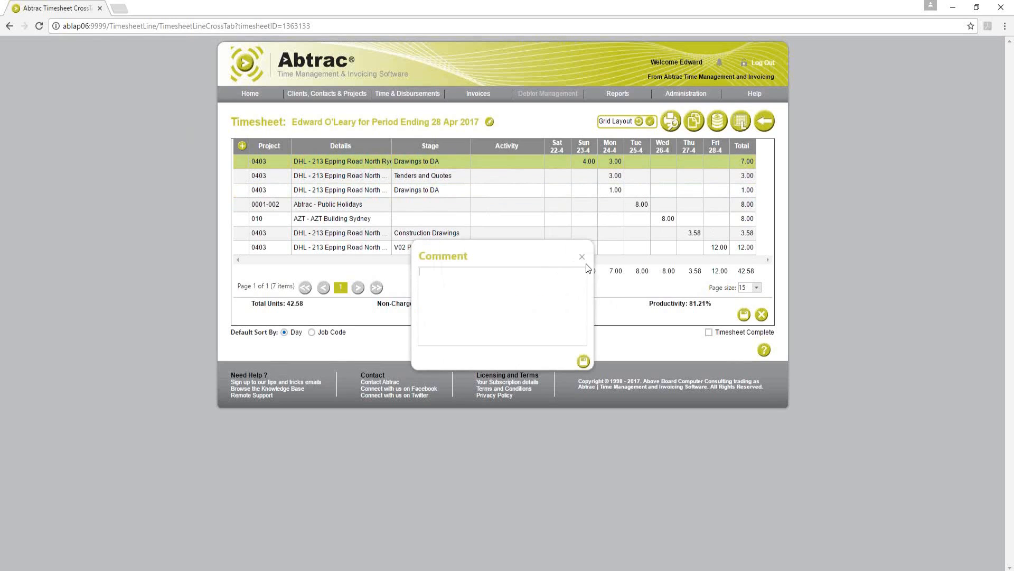
pyautogui.click(582, 256)
pyautogui.click(612, 162)
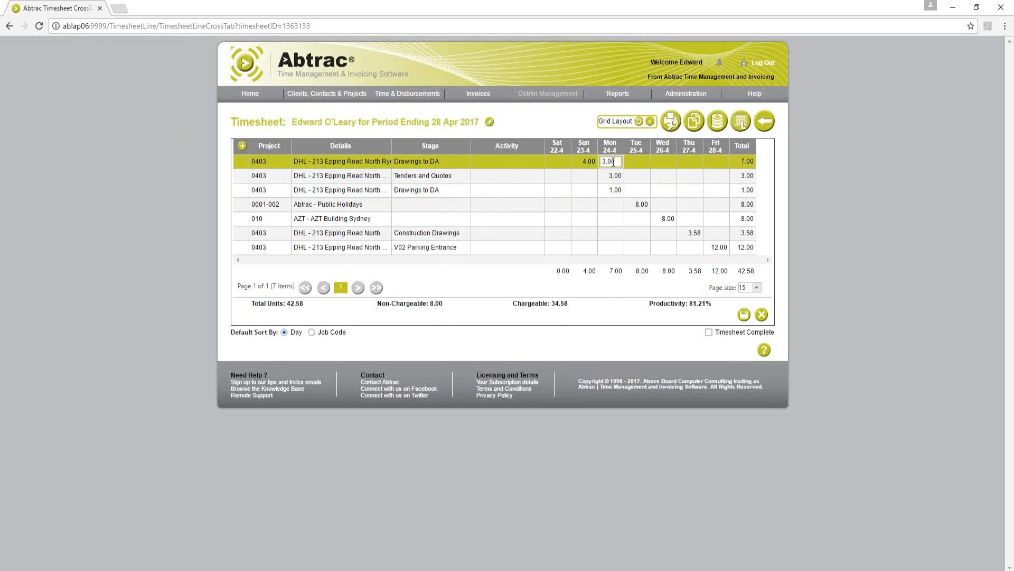
pyautogui.rightClick(613, 162)
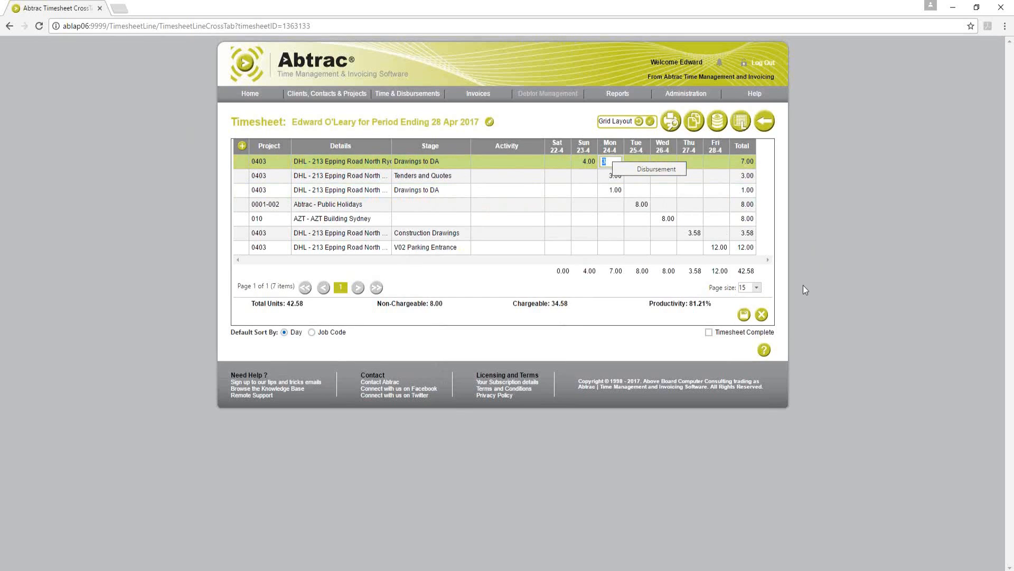
# Step: Save the timesheet, return to the timesheet list and view the other time and disbursement options
pyautogui.click(744, 316)
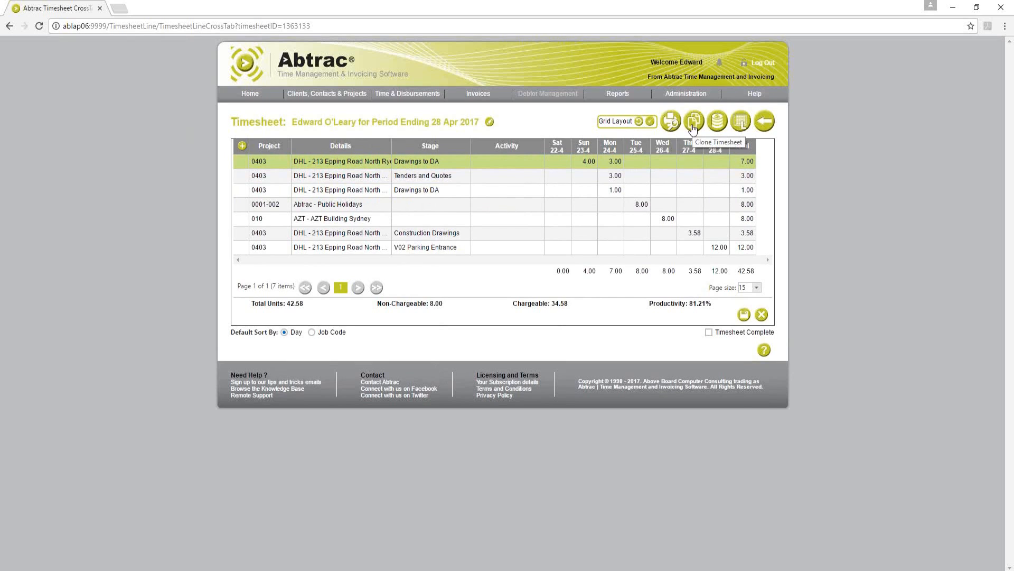
pyautogui.click(295, 167)
pyautogui.click(766, 125)
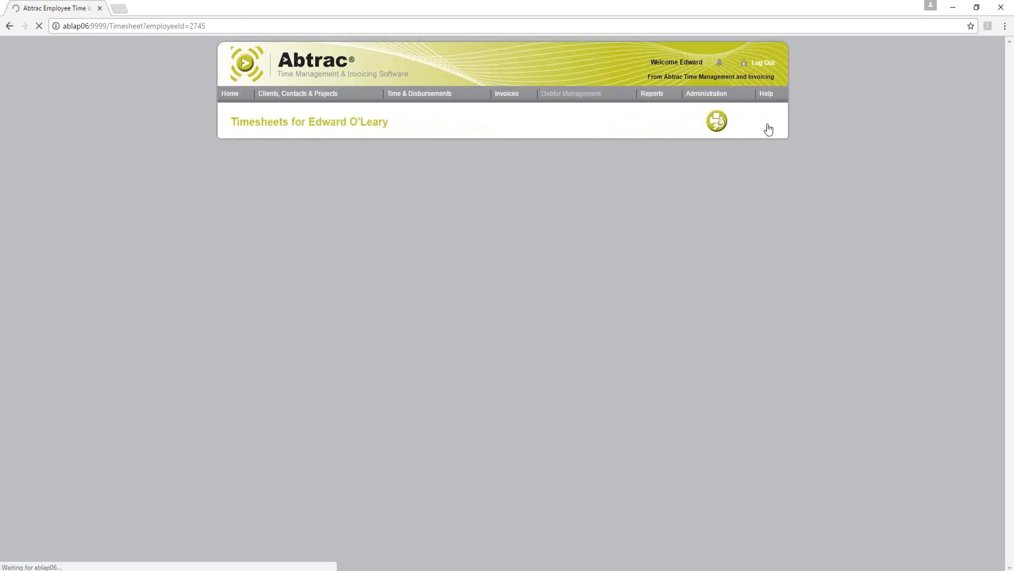
pyautogui.moveTo(407, 95)
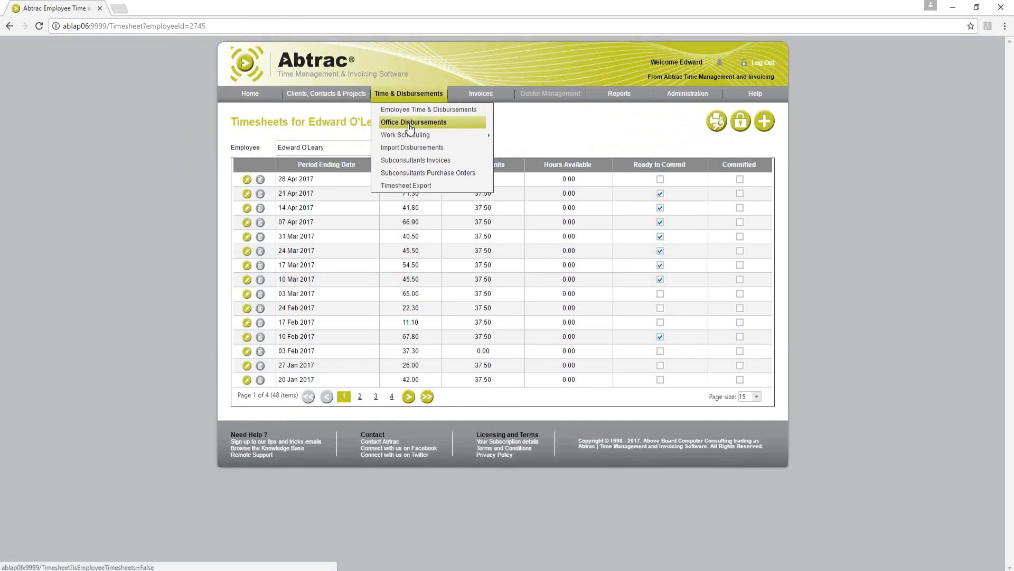
pyautogui.moveTo(407, 137)
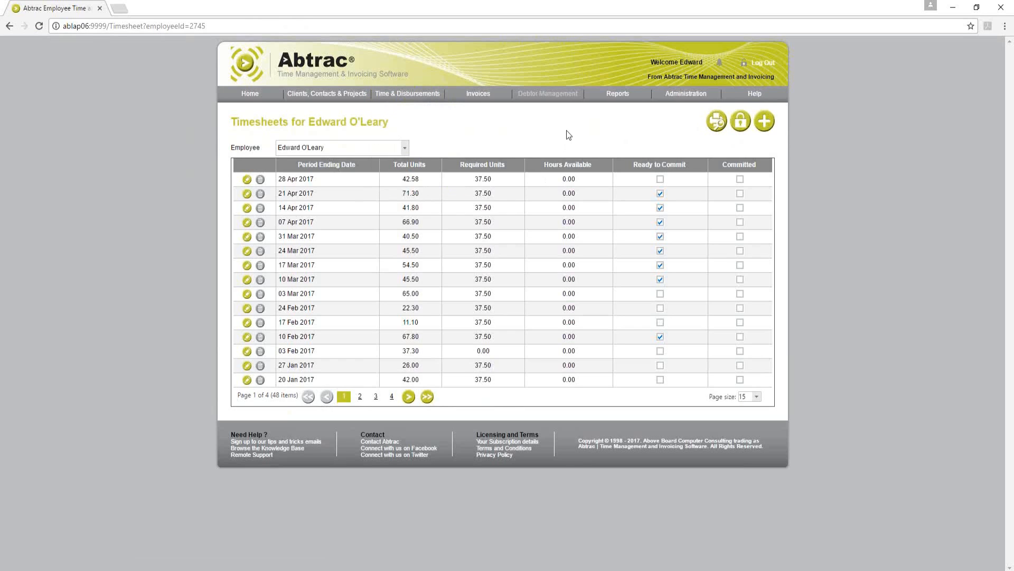
# Step: Open the performance reports and choose Actual vs Budget by Project and Stage
pyautogui.moveTo(618, 95)
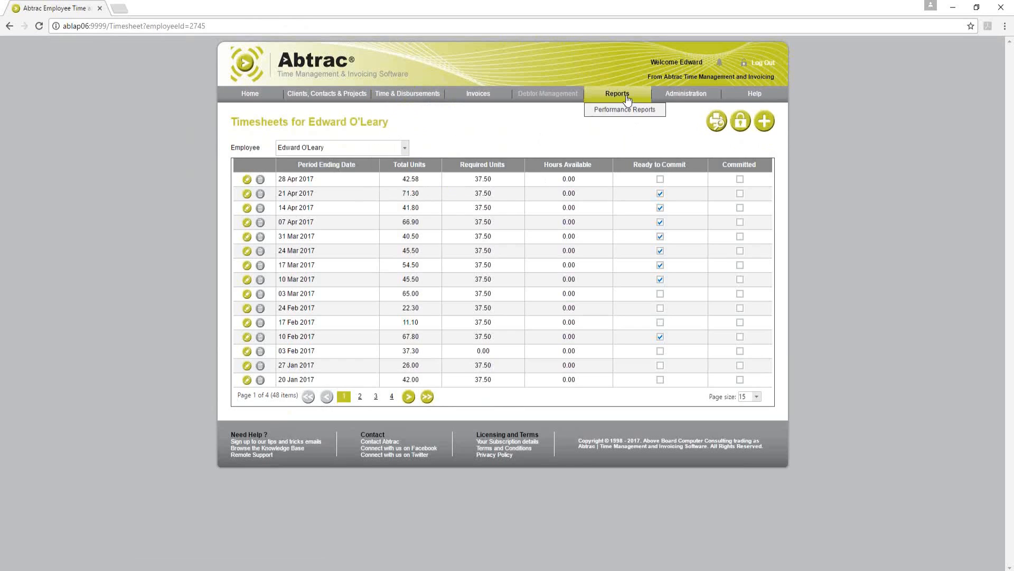
pyautogui.click(626, 110)
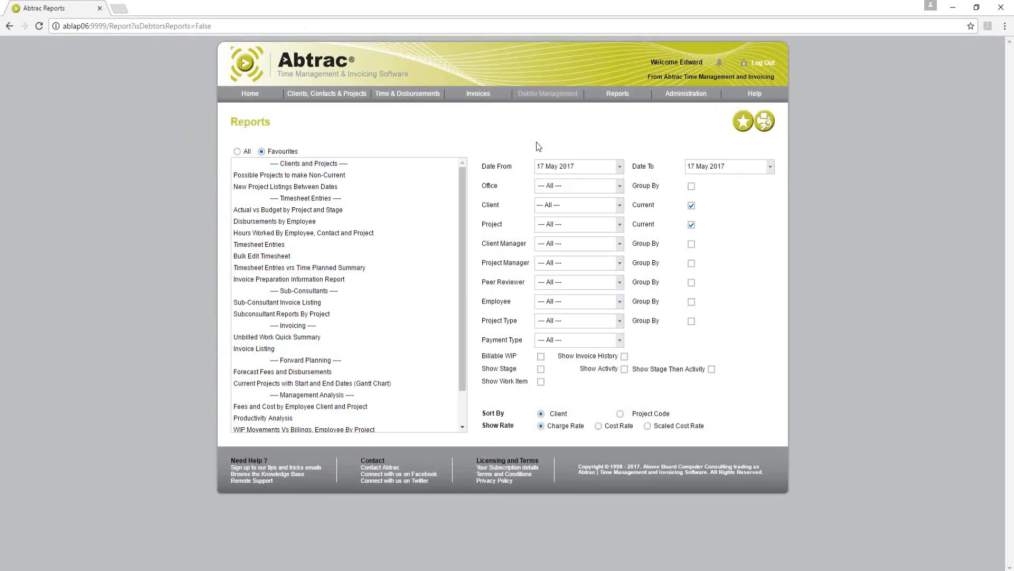
pyautogui.click(309, 210)
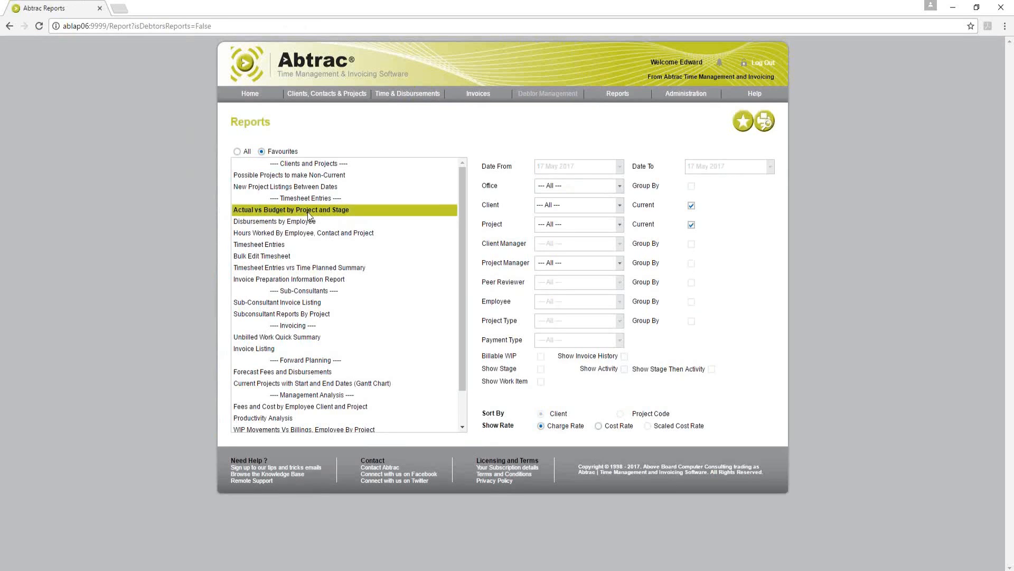
# Step: Filter the report to project 0403 and generate its preview
pyautogui.click(580, 230)
pyautogui.write('0')
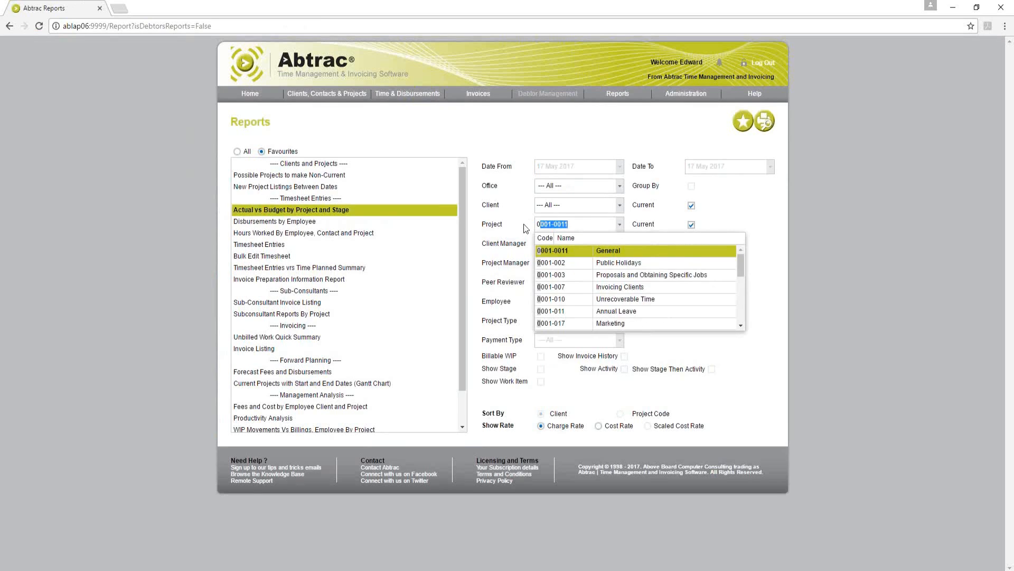
pyautogui.press('BackSpace')
pyautogui.press('BackSpace')
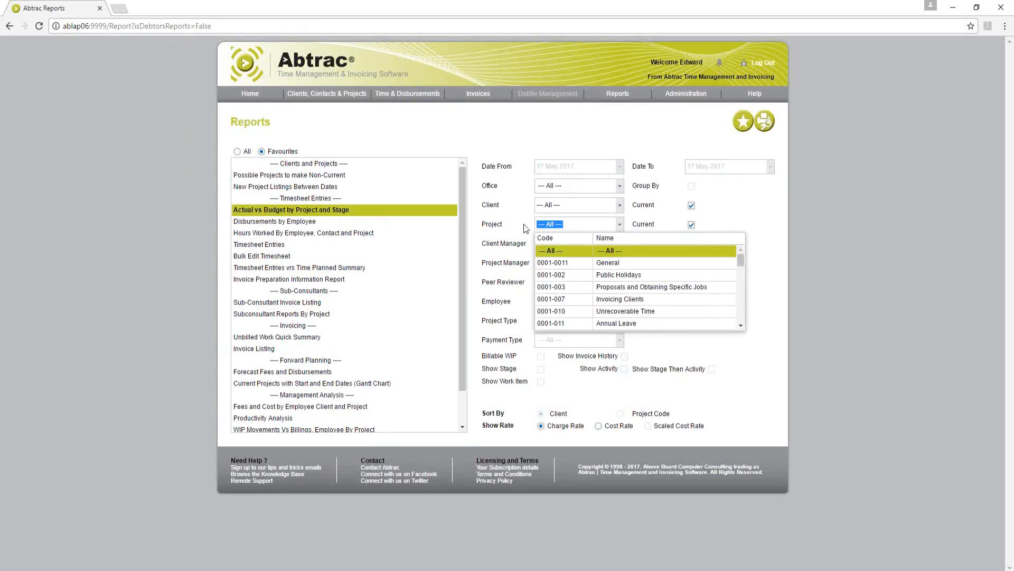
pyautogui.write('0403')
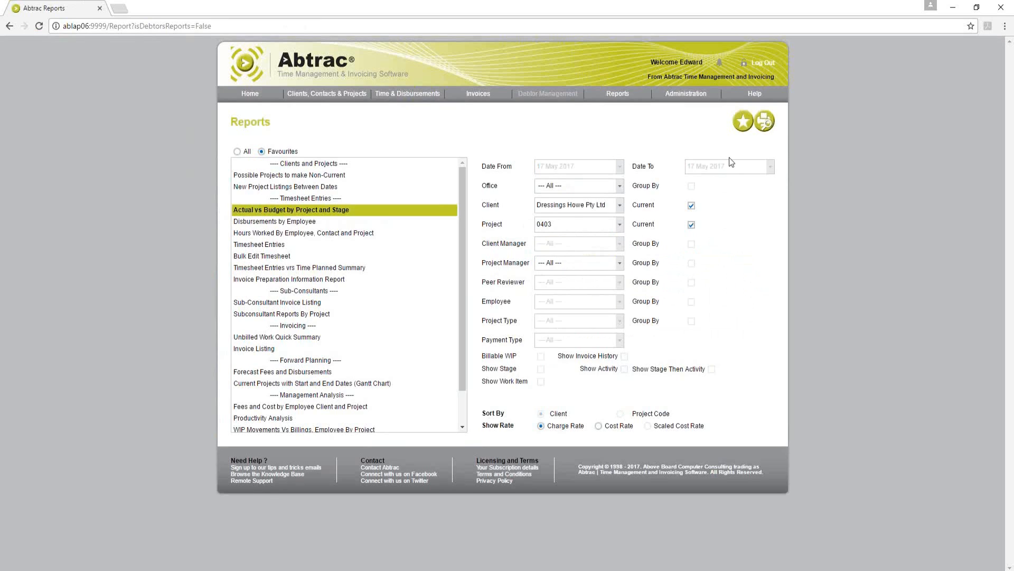
pyautogui.click(770, 123)
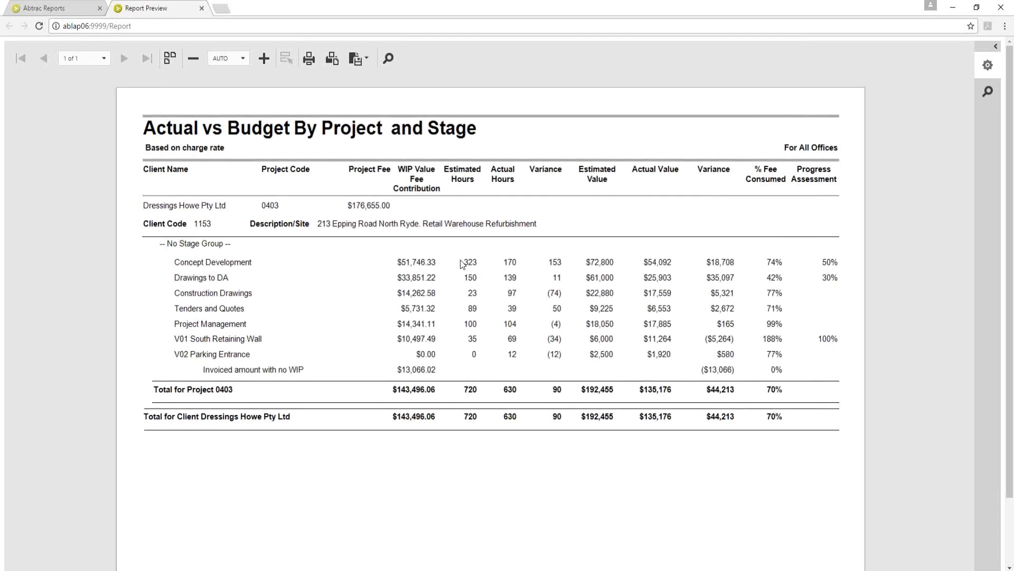
# Step: Examine estimated hours for Concept Development and Drawings to DA, and compare Concept Development's estimated value, actual value and variance
pyautogui.moveTo(462, 263)
pyautogui.mouseDown()
pyautogui.moveTo(467, 334)
pyautogui.moveTo(465, 283)
pyautogui.mouseUp()
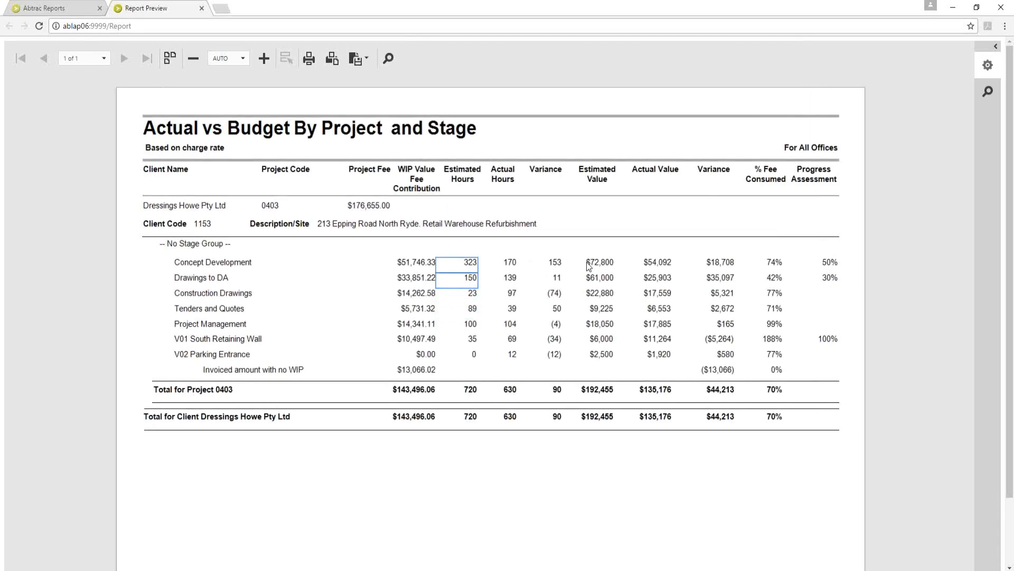
pyautogui.moveTo(588, 265); pyautogui.dragTo(715, 269)
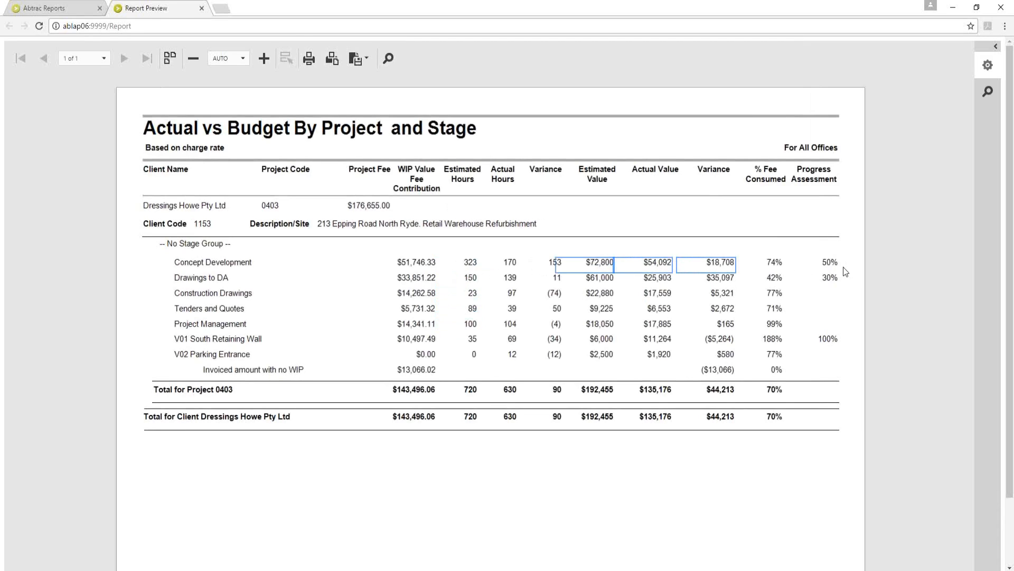
# Step: Compare the progress assessment with the percentage of fee consumed for Concept Development and Drawings to DA
pyautogui.click(828, 264)
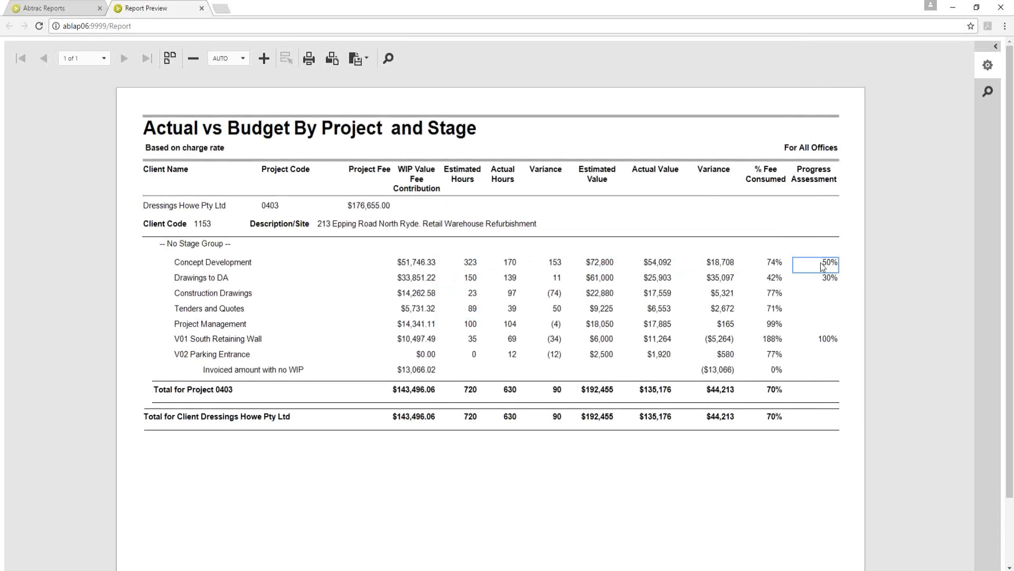
pyautogui.click(774, 264)
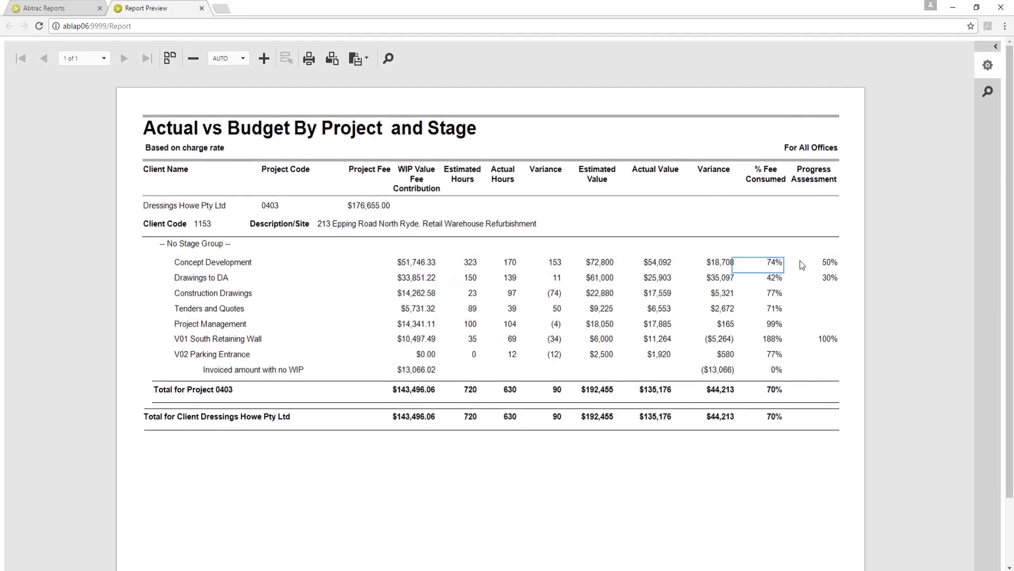
pyautogui.click(828, 282)
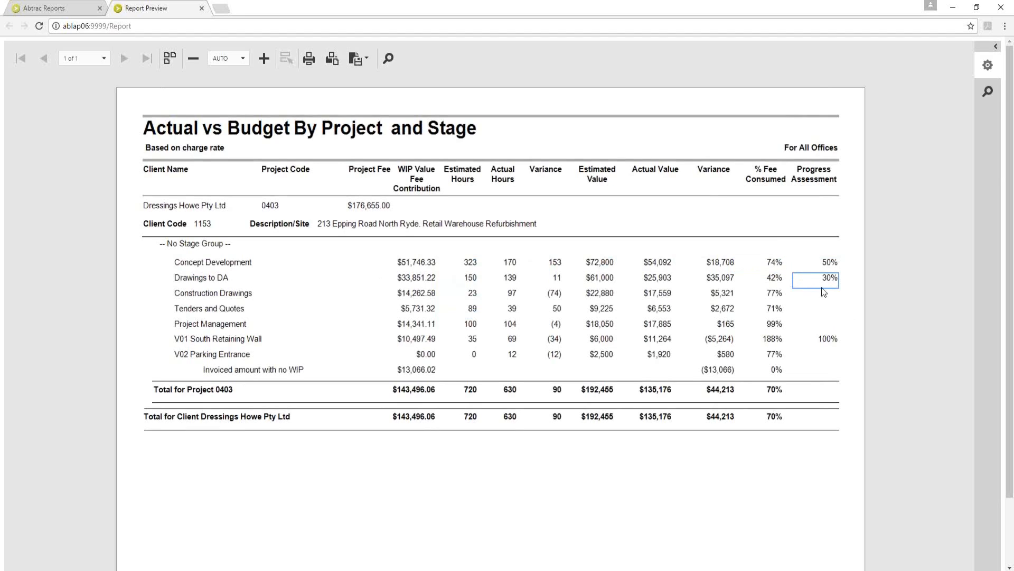
pyautogui.click(772, 282)
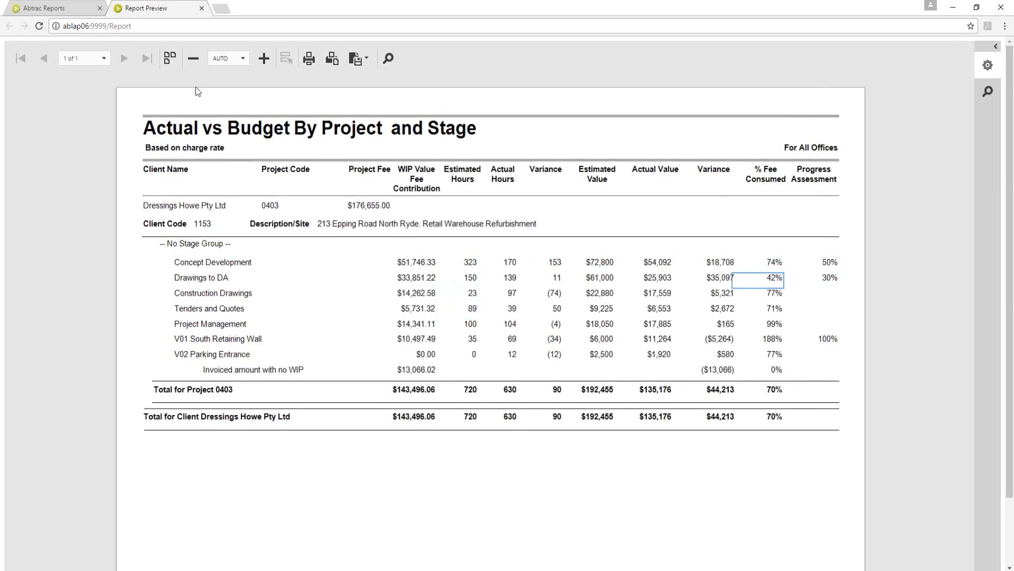
pyautogui.click(75, 12)
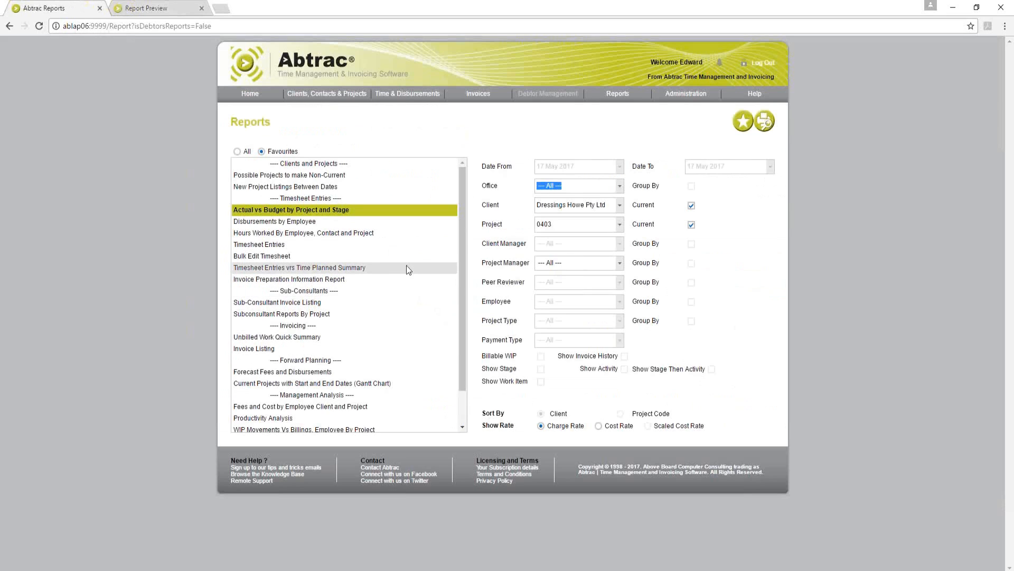
pyautogui.click(164, 9)
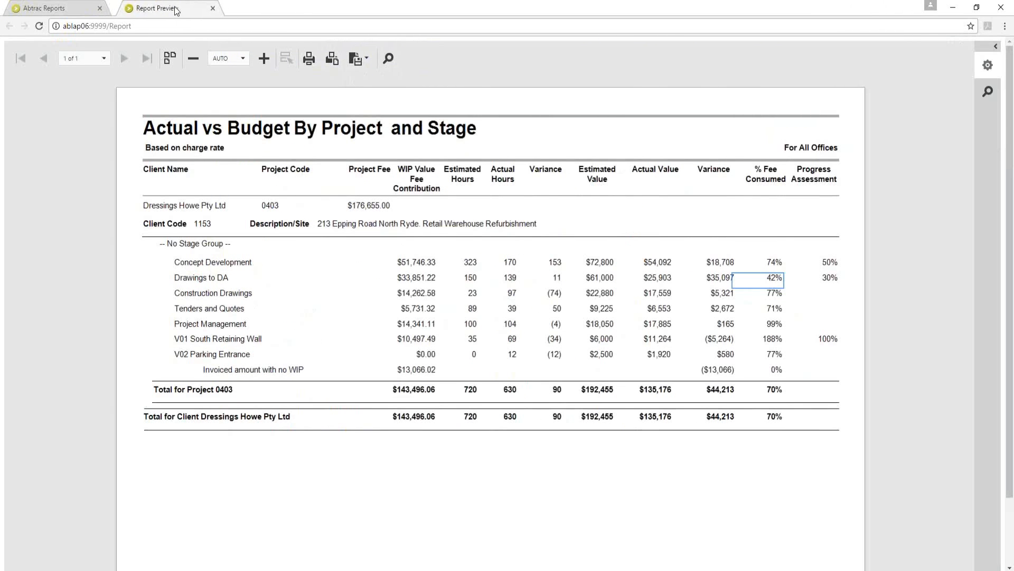
# Step: Return to the report list and generate the Unbilled Work Quick Summary for all clients
pyautogui.click(61, 10)
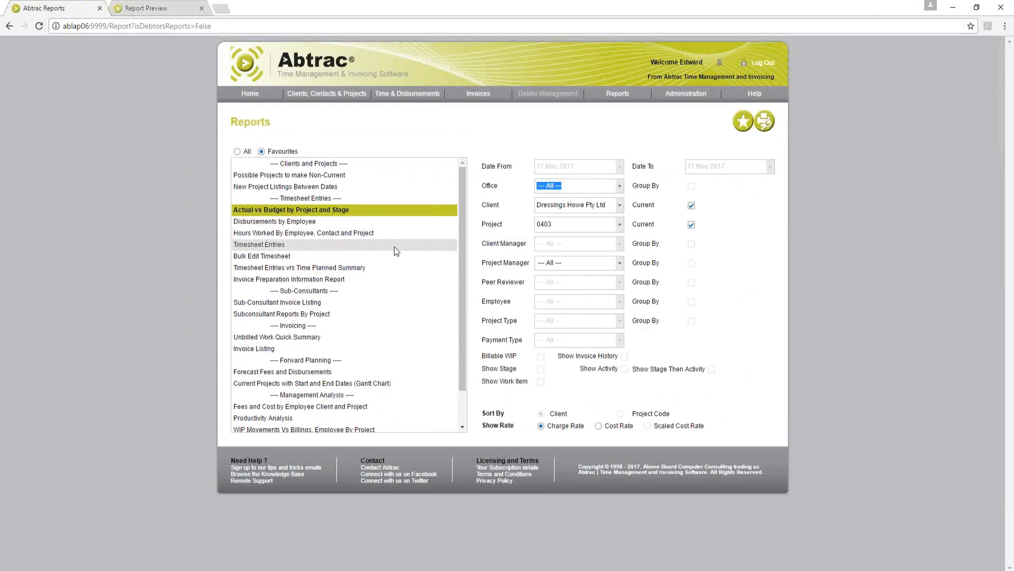
pyautogui.click(302, 338)
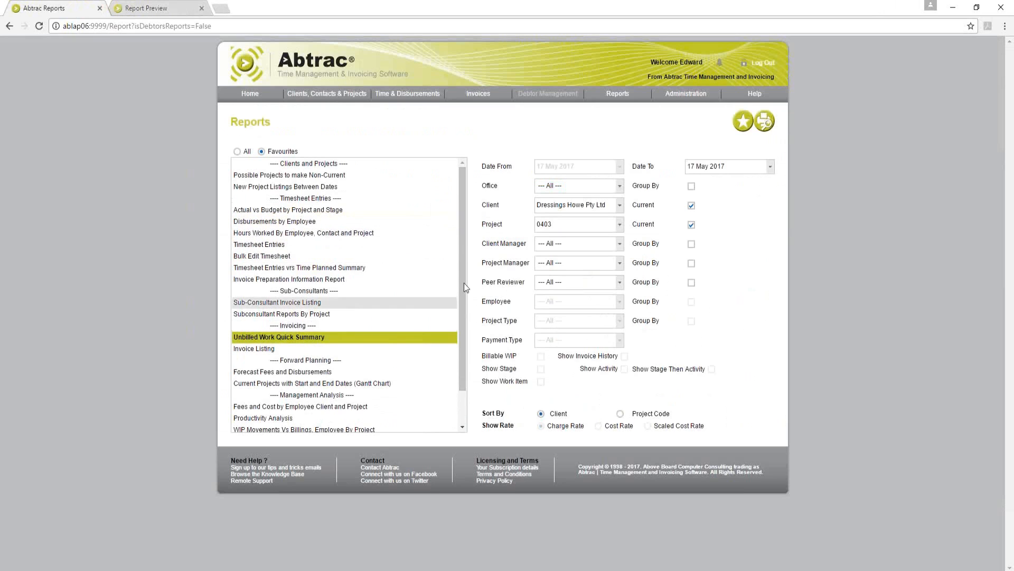
pyautogui.click(622, 208)
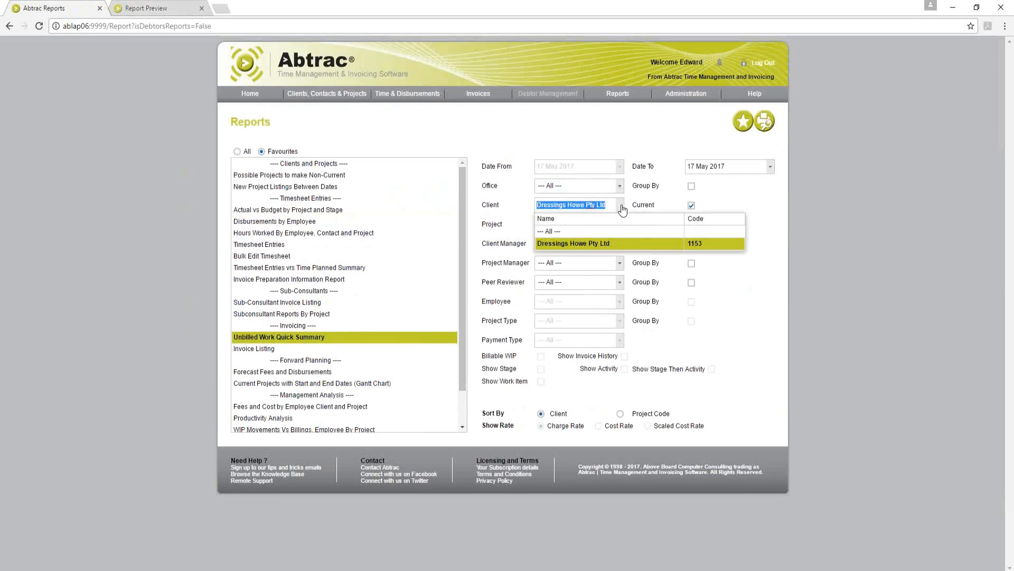
pyautogui.click(604, 236)
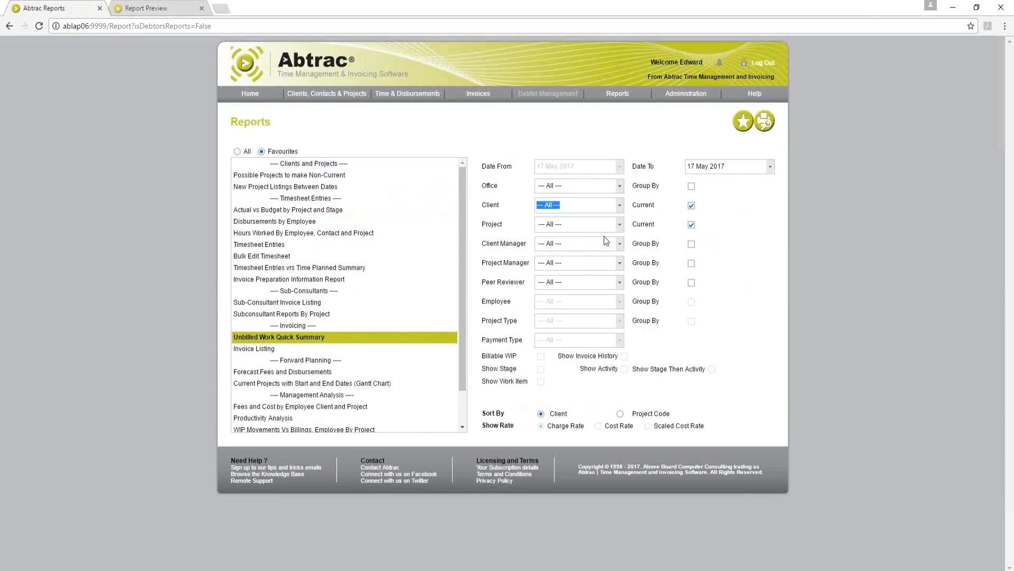
pyautogui.click(765, 122)
pyautogui.click(764, 122)
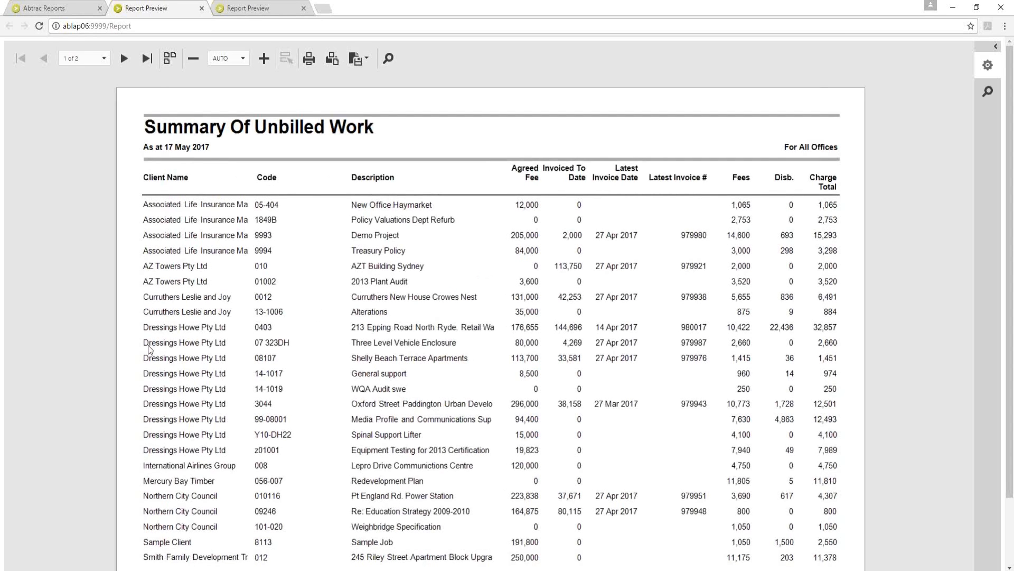
# Step: Examine project 0403's agreed fee, invoiced amount, latest invoice date, unbilled fees and disbursements in the unbilled work summary
pyautogui.click(169, 332)
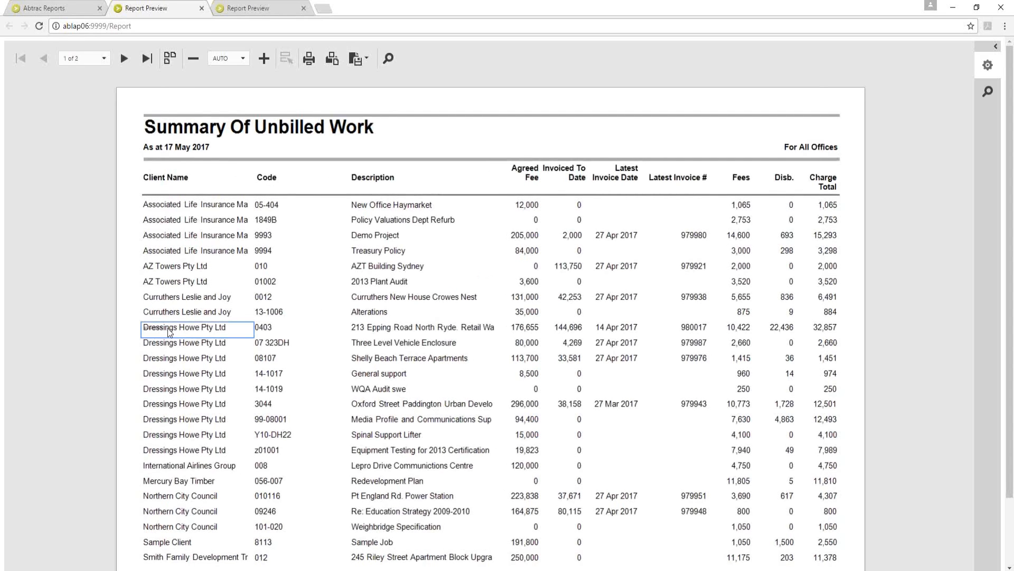
pyautogui.moveTo(169, 331); pyautogui.dragTo(219, 331)
pyautogui.moveTo(512, 333); pyautogui.dragTo(618, 334)
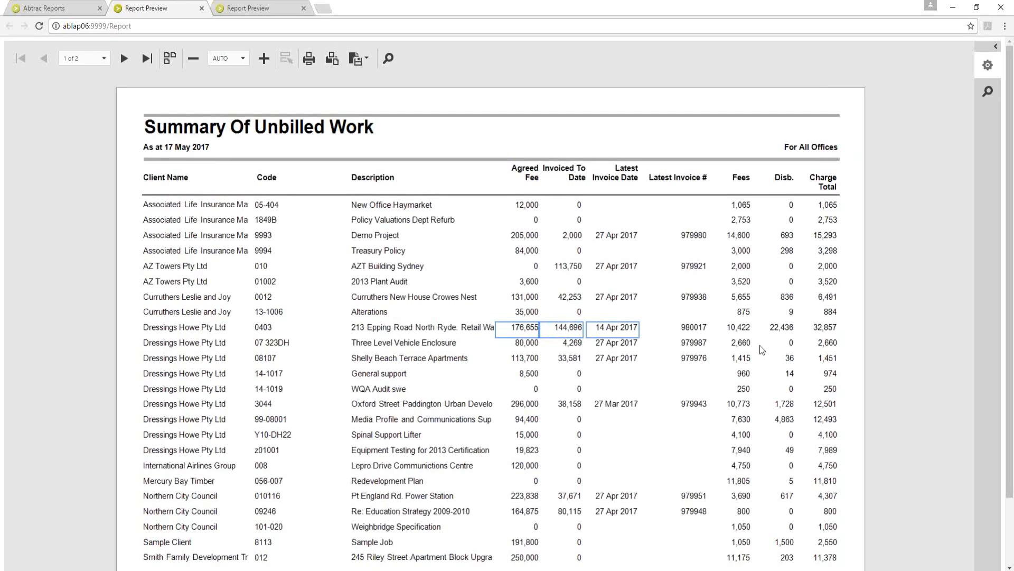
pyautogui.click(732, 330)
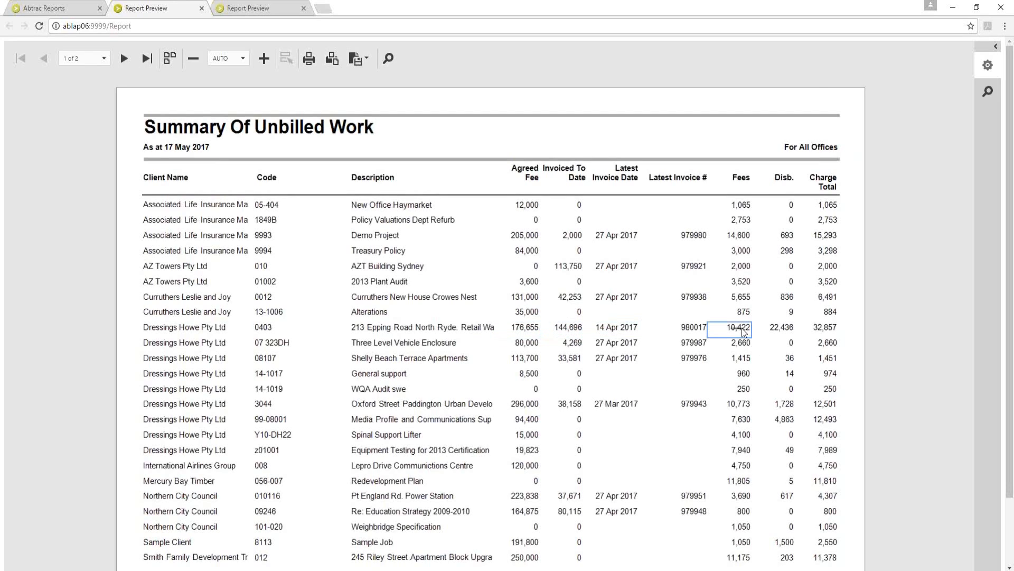
pyautogui.click(784, 328)
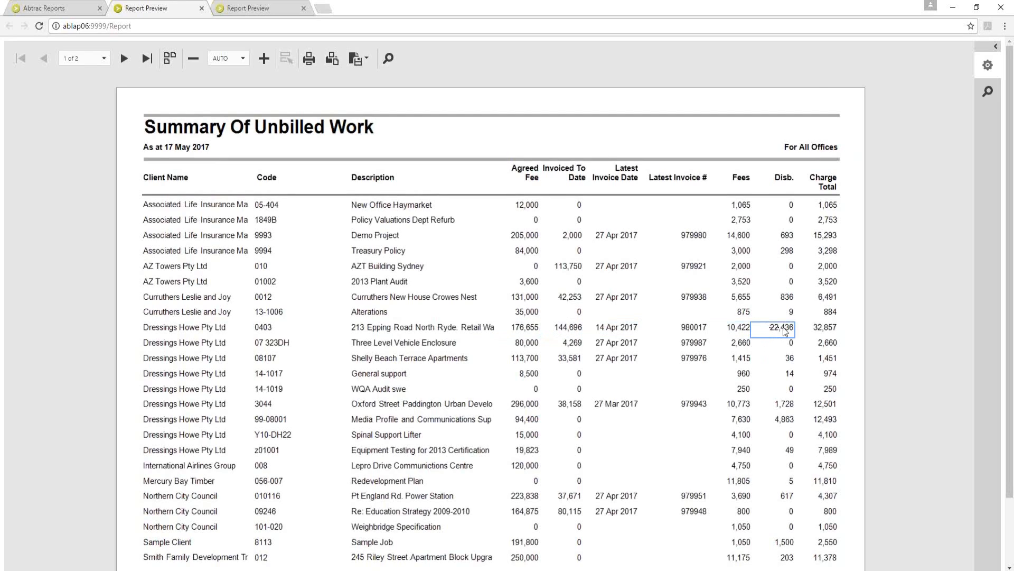
pyautogui.moveTo(786, 331); pyautogui.dragTo(798, 331)
# Step: Check the Treasury Policy fees and Demo Project invoicing, and close both report previews
pyautogui.moveTo(503, 252); pyautogui.dragTo(520, 256)
pyautogui.click(738, 253)
pyautogui.moveTo(572, 241); pyautogui.dragTo(616, 240)
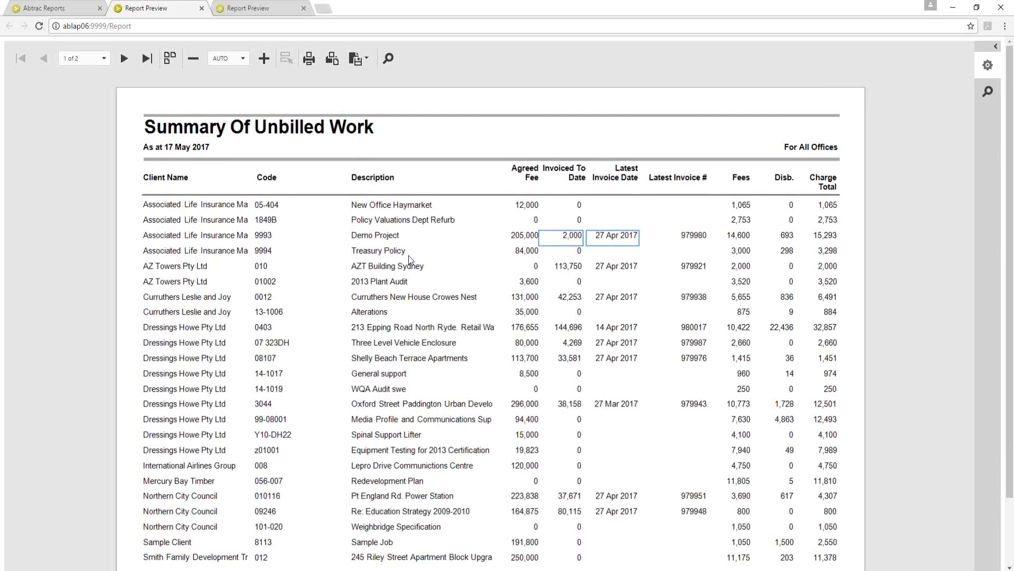
pyautogui.click(202, 8)
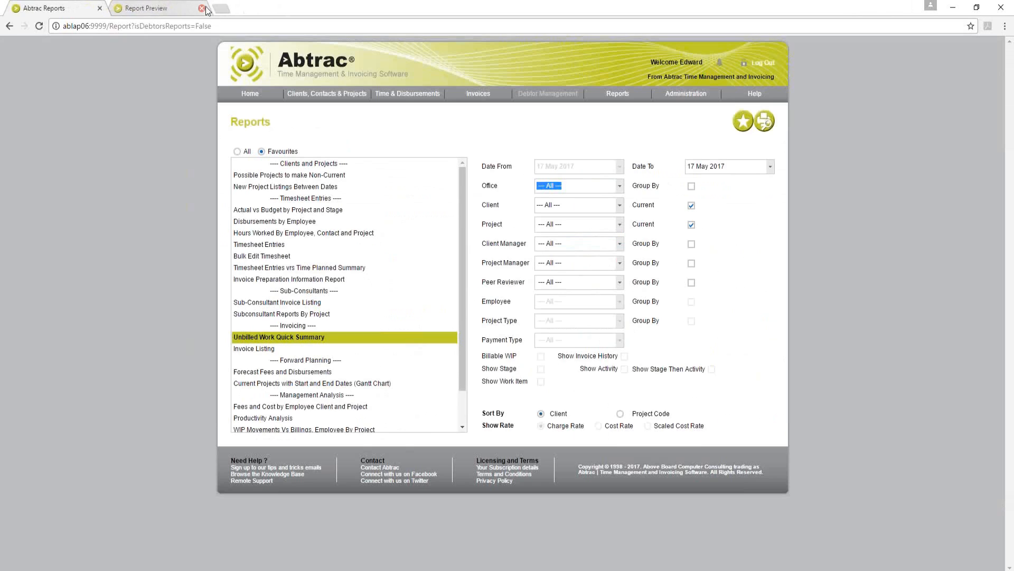
pyautogui.click(202, 9)
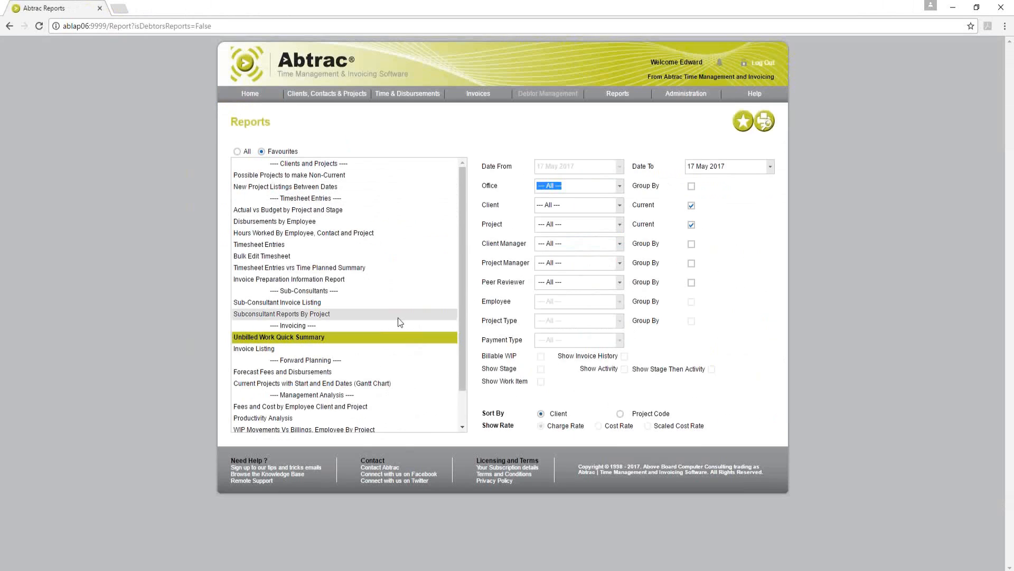
# Step: Generate the Invoice Preparation Information Report for project 0403 with the default timesheet options
pyautogui.click(328, 280)
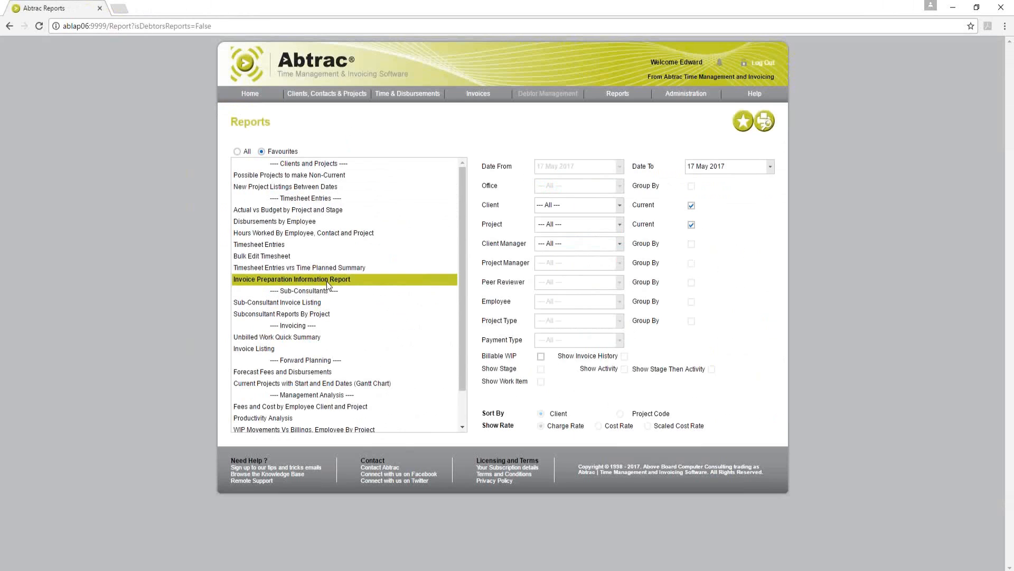
pyautogui.click(582, 224)
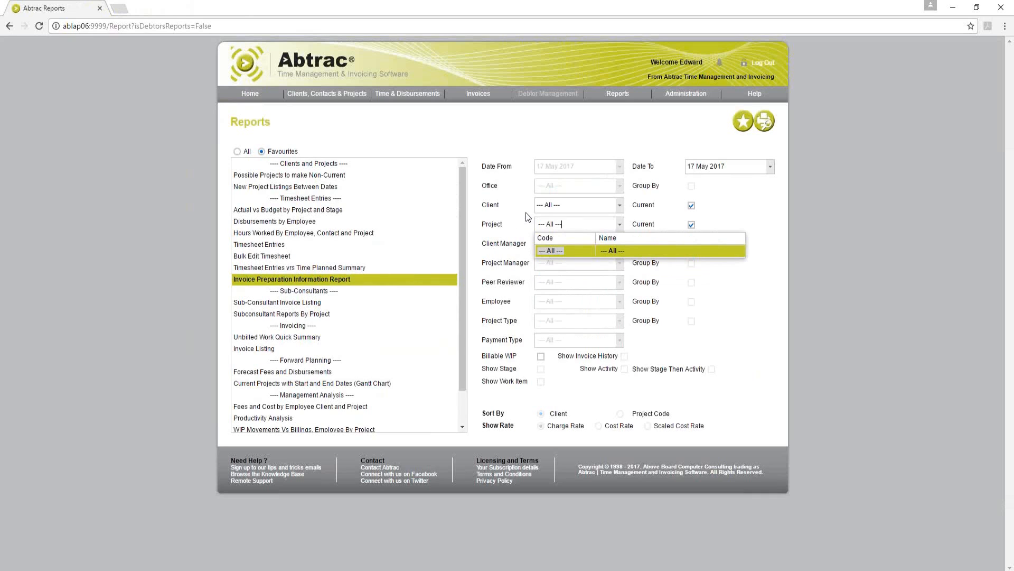
pyautogui.write('0403')
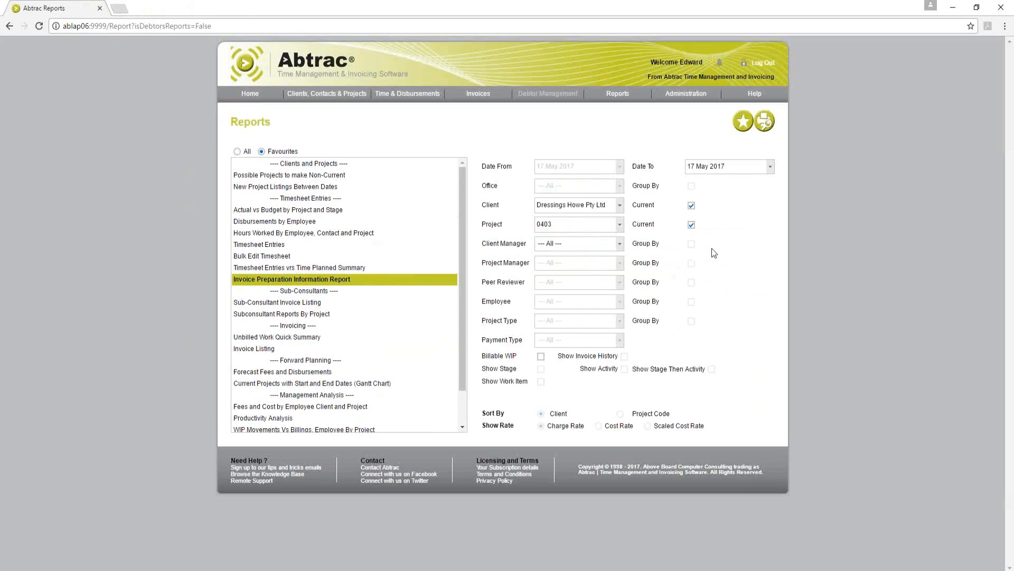
pyautogui.click(764, 122)
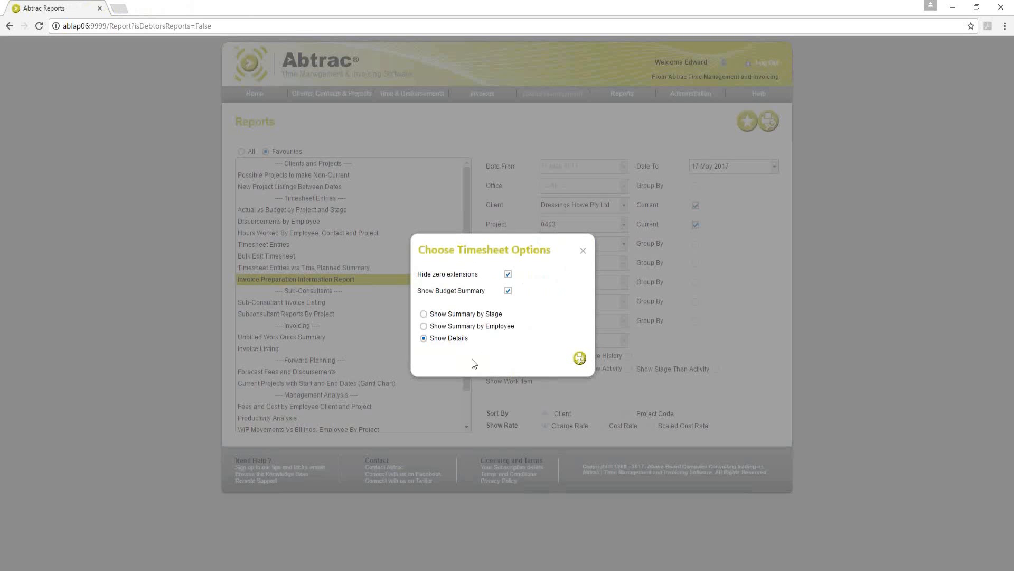
pyautogui.click(580, 358)
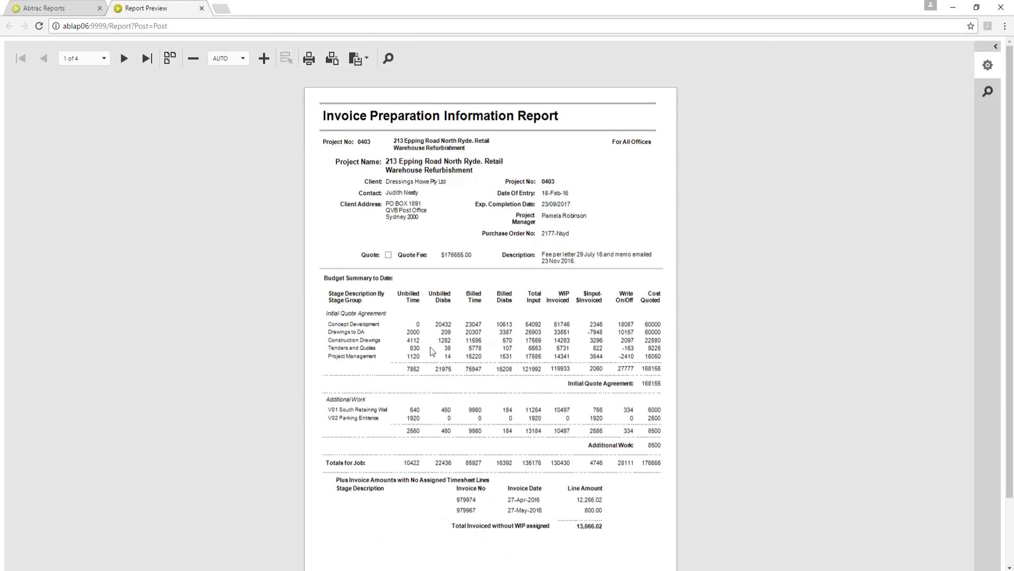
# Step: Examine Concept Development's unbilled amounts and the second page's invoices and unbilled costs, and close the preview and timesheet options
pyautogui.moveTo(411, 326); pyautogui.dragTo(442, 326)
pyautogui.click(124, 58)
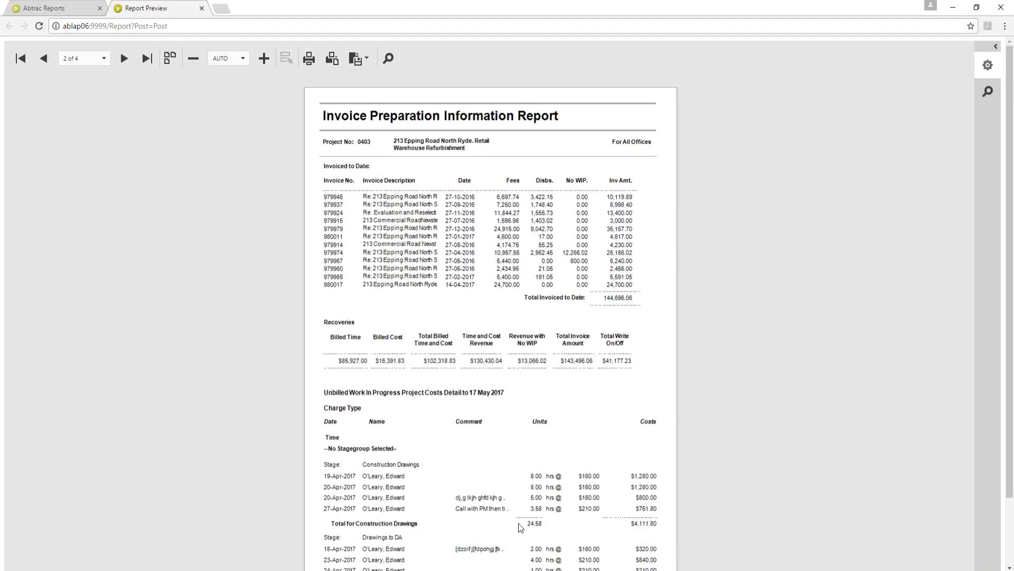
pyautogui.scroll(-1, 518, 529)
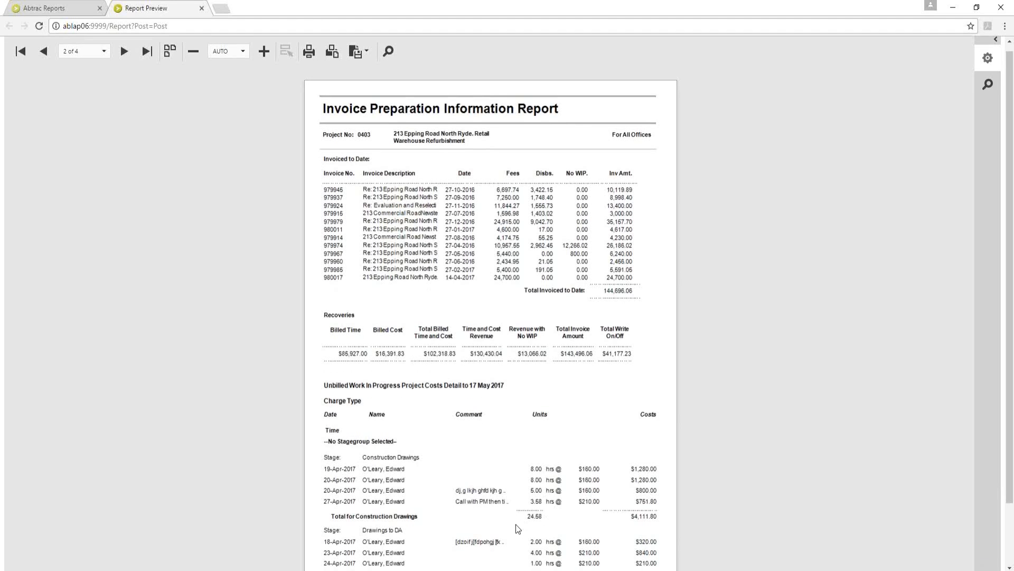
pyautogui.scroll(-2, 517, 528)
pyautogui.scroll(2, 517, 525)
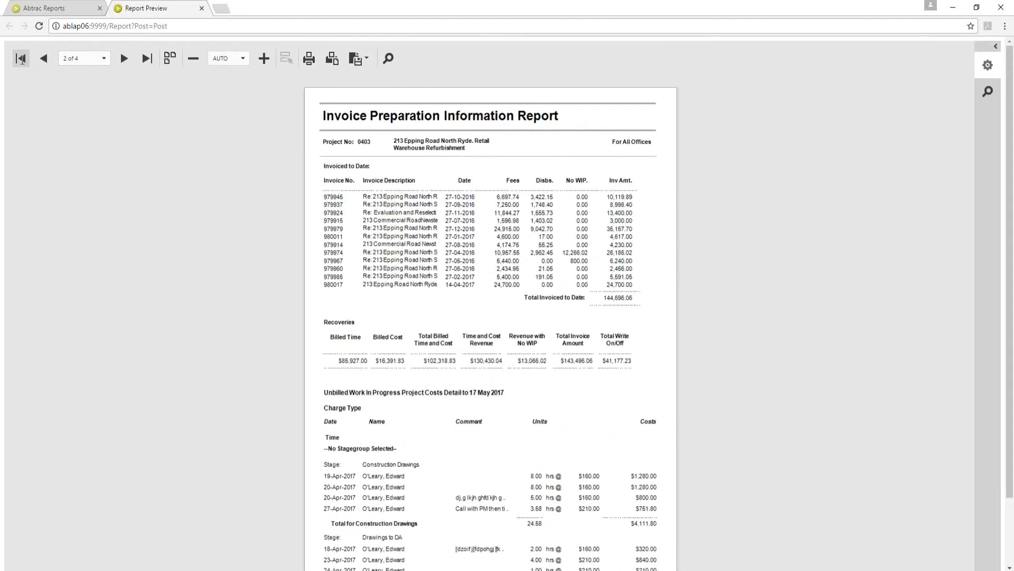
pyautogui.click(21, 60)
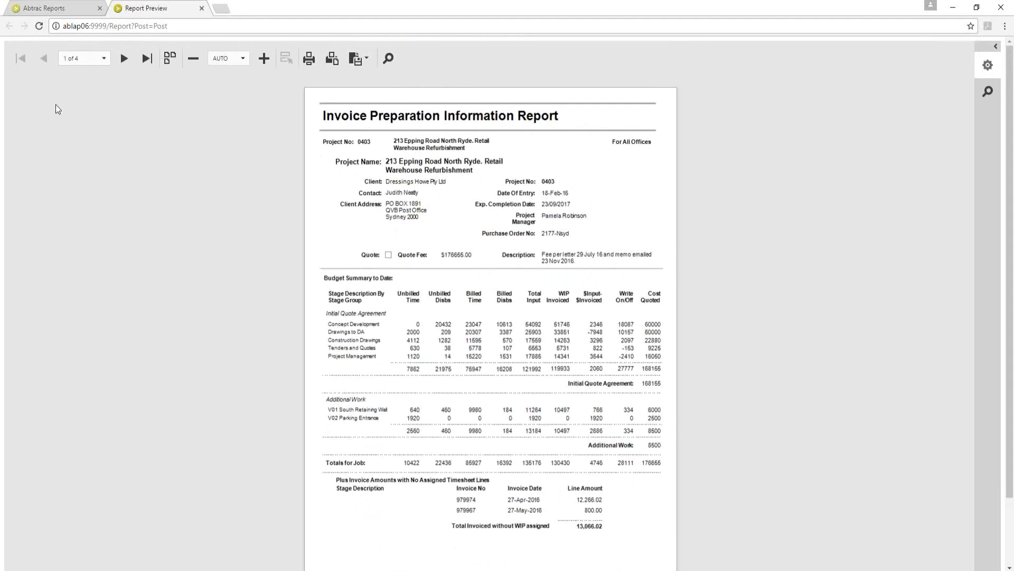
pyautogui.click(202, 8)
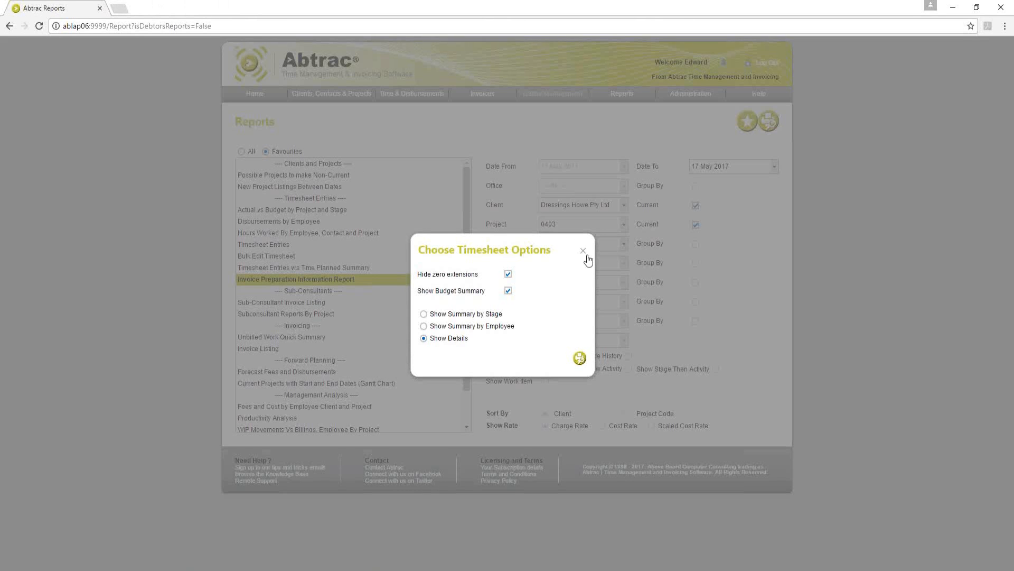
pyautogui.click(587, 254)
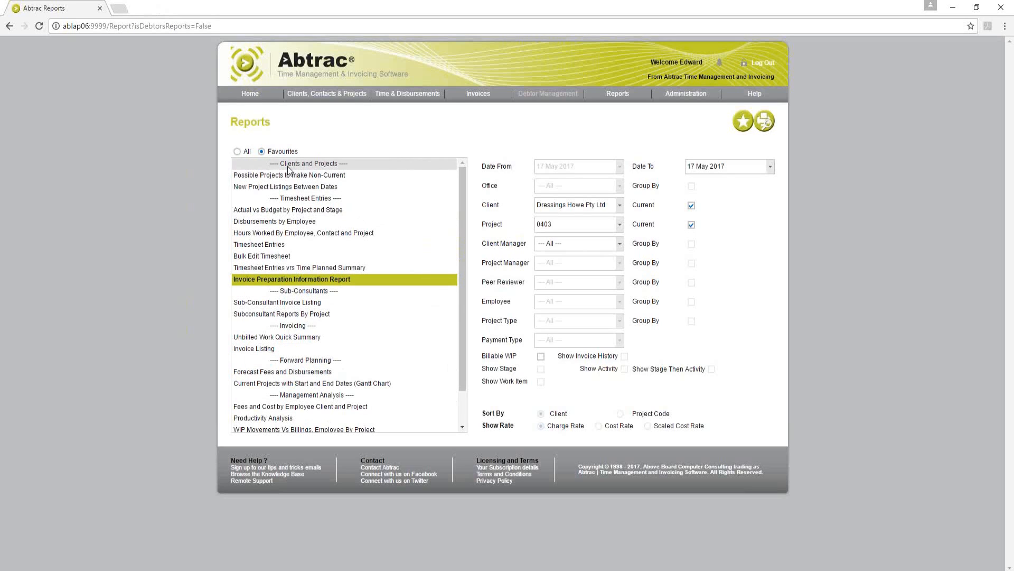
# Step: Show all available reports instead of only favourites and browse the list
pyautogui.click(238, 152)
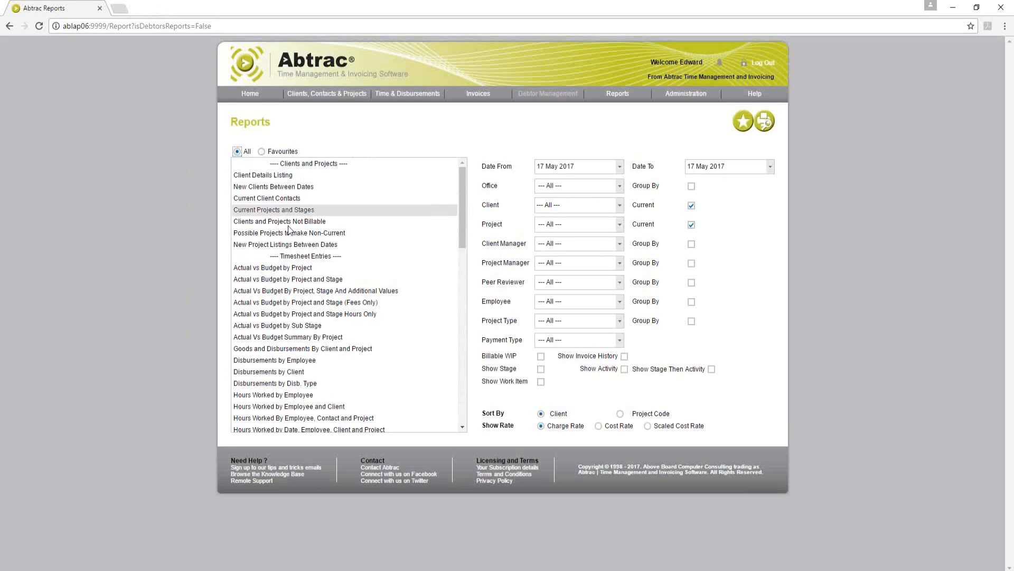
pyautogui.scroll(-5, 292, 305)
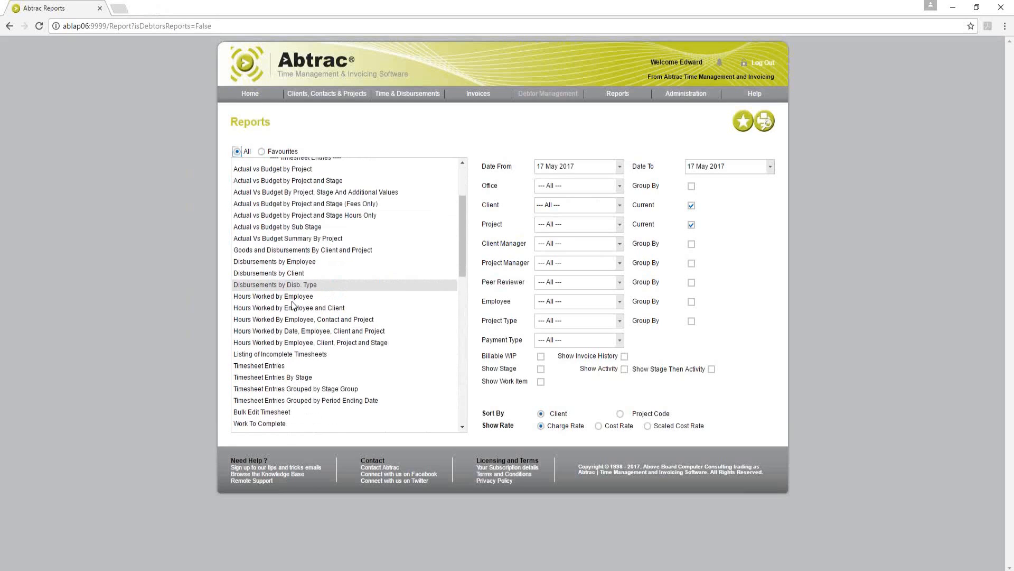
pyautogui.scroll(5, 293, 300)
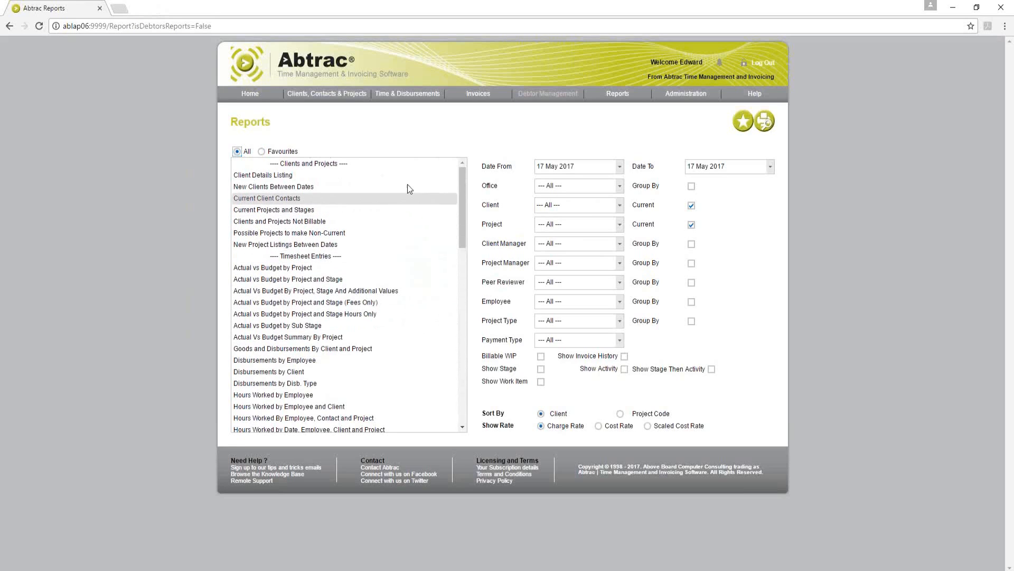
# Step: Generate an invoice dated 17 May 2017 for project 0403, chosen from the projects with unbilled items
pyautogui.moveTo(478, 97)
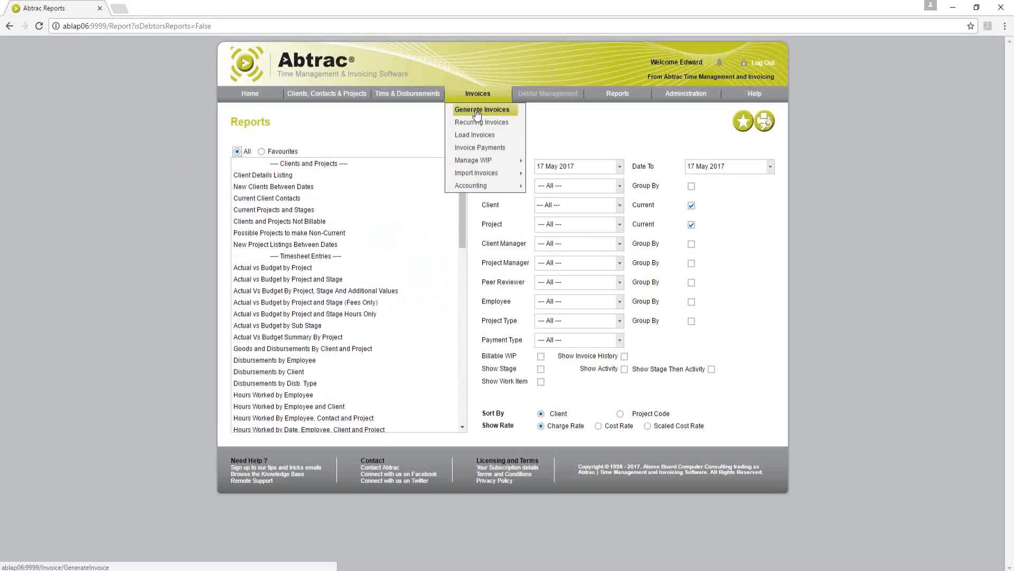
pyautogui.click(477, 111)
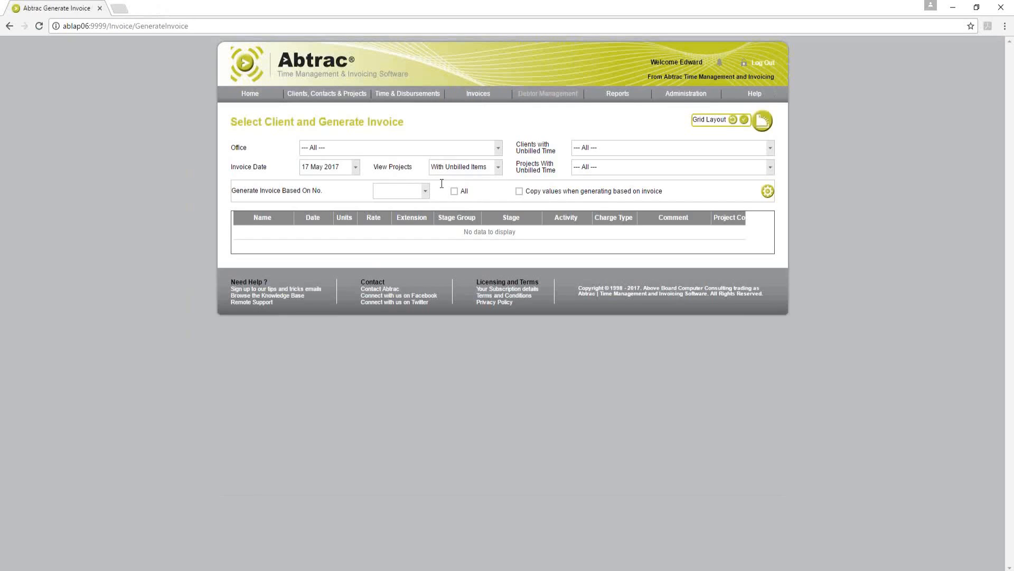
pyautogui.click(424, 149)
pyautogui.click(499, 168)
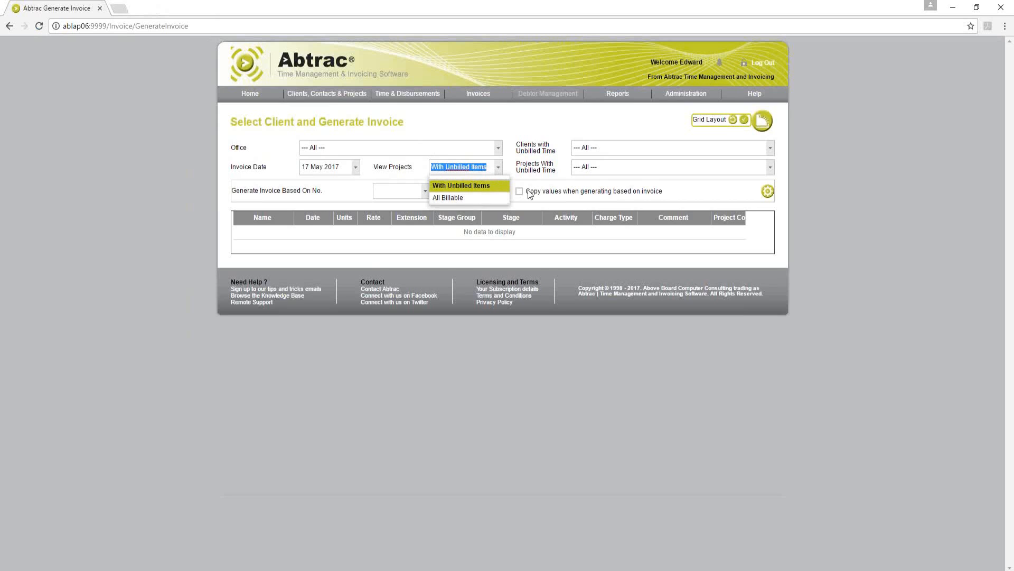
pyautogui.click(615, 167)
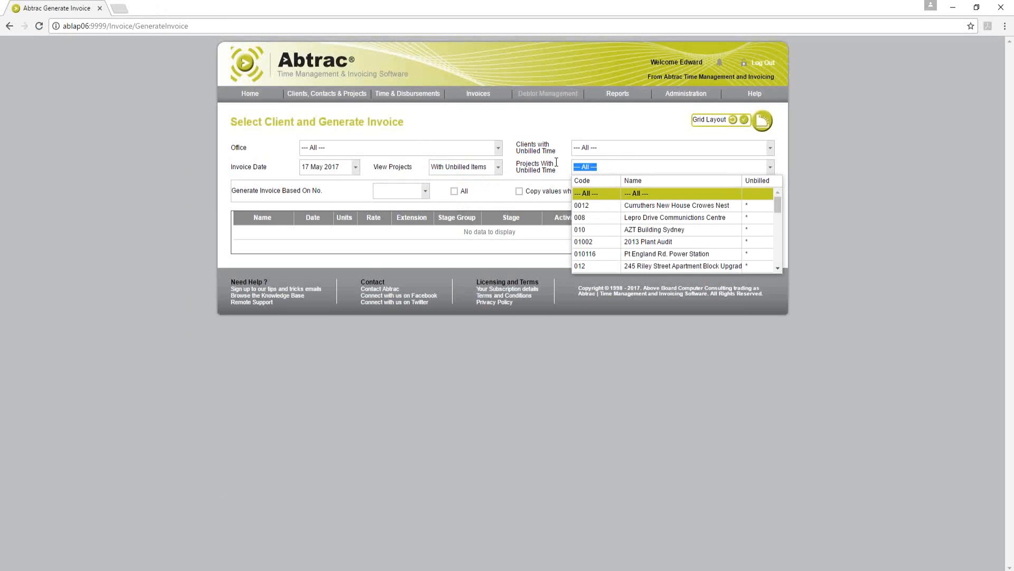
pyautogui.write('003')
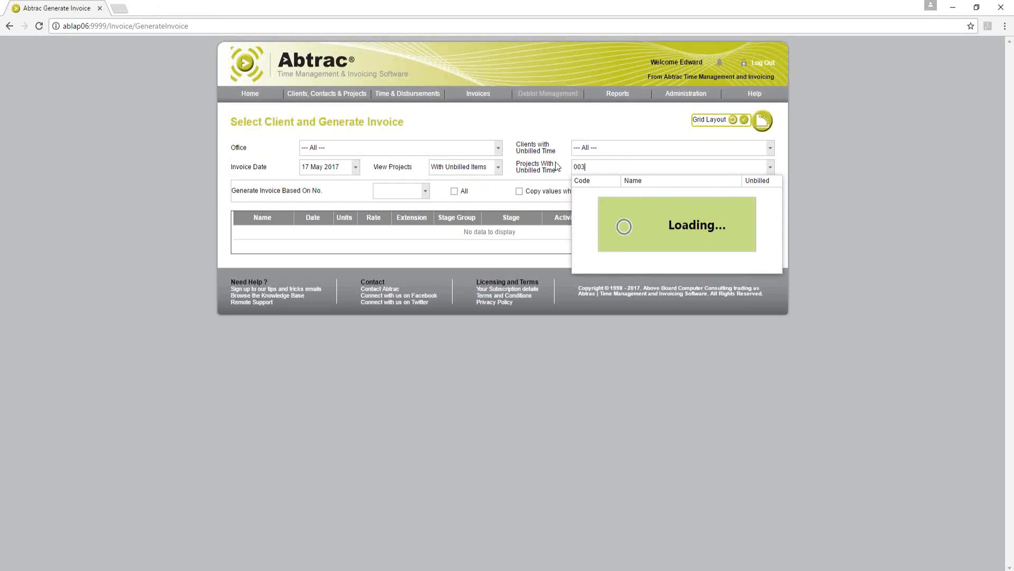
pyautogui.press('BackSpace')
pyautogui.press('BackSpace')
pyautogui.write('403')
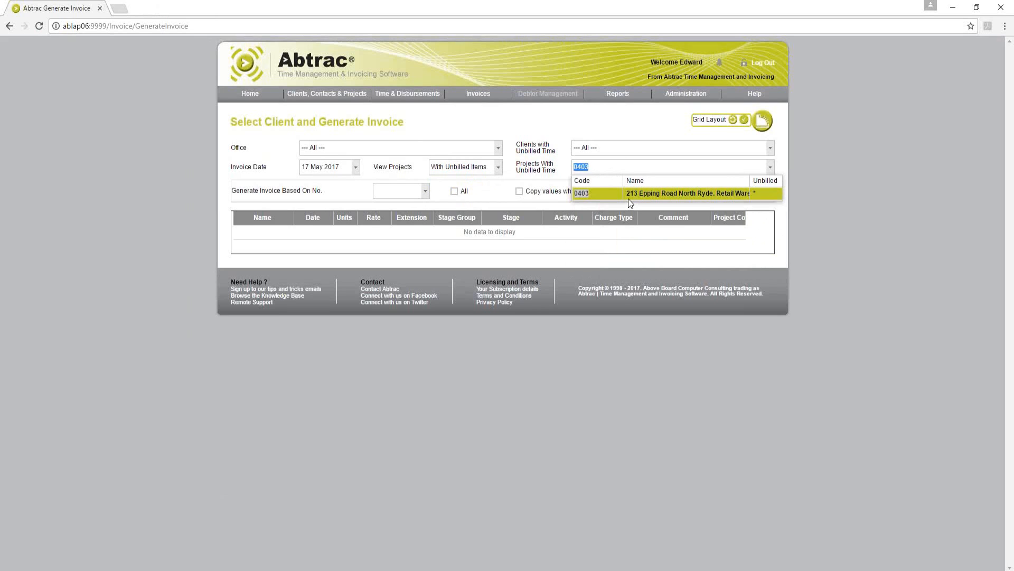
pyautogui.click(629, 198)
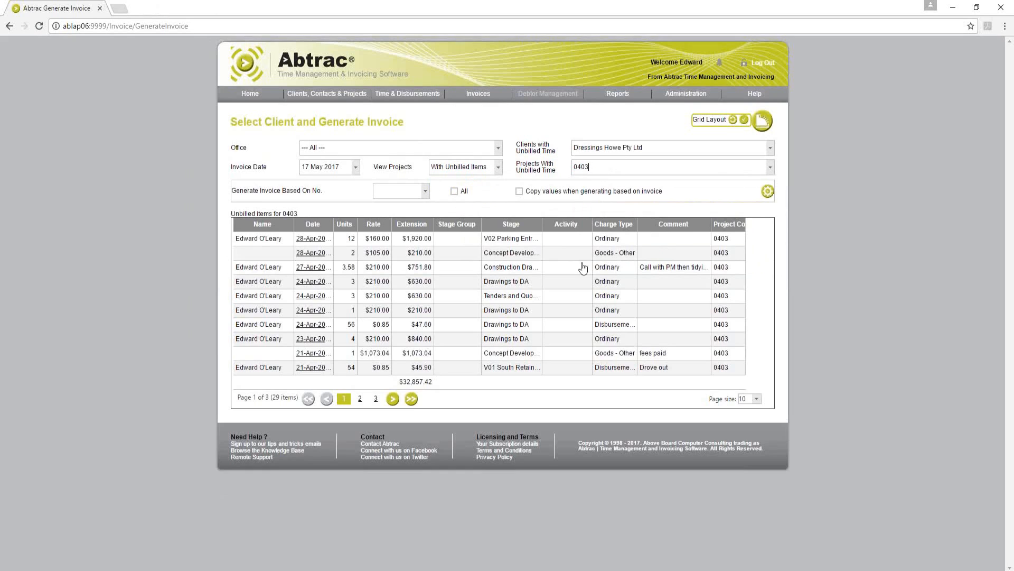
pyautogui.click(763, 123)
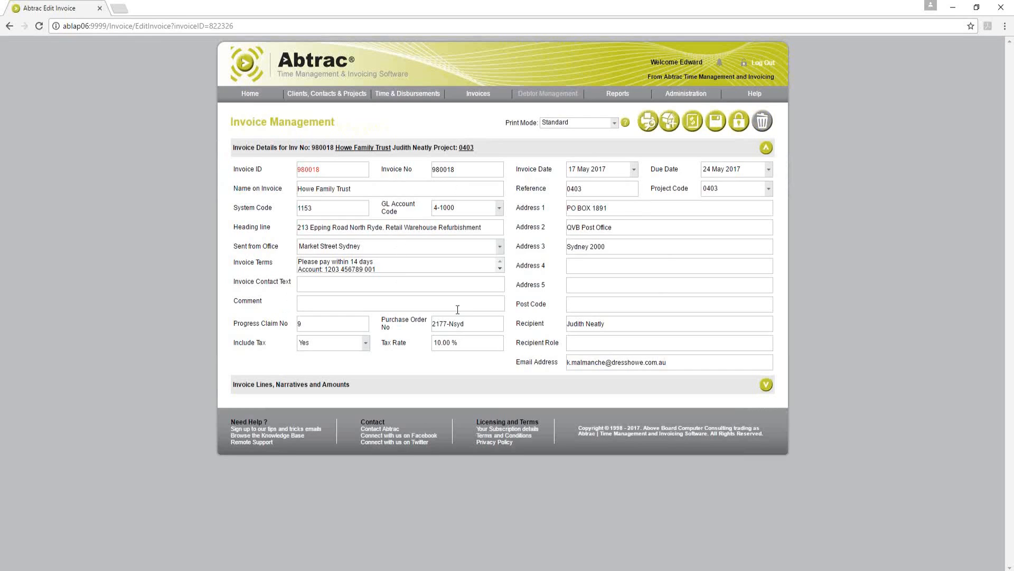
# Step: Expand the invoice lines, narratives and amounts, examine the invoice preview before any lines are added, and close it
pyautogui.click(468, 386)
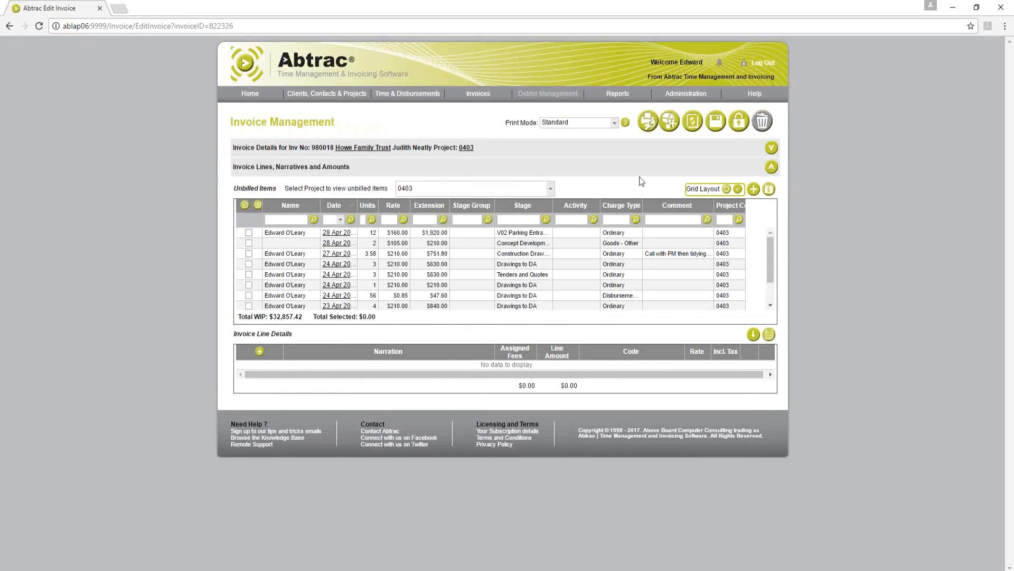
pyautogui.click(648, 126)
pyautogui.click(681, 129)
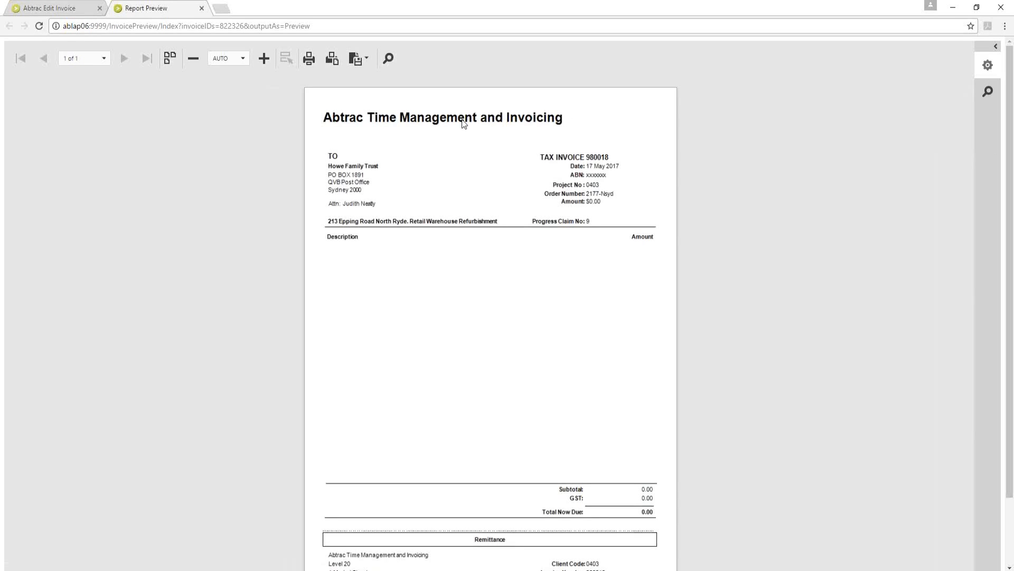
pyautogui.scroll(-3, 503, 361)
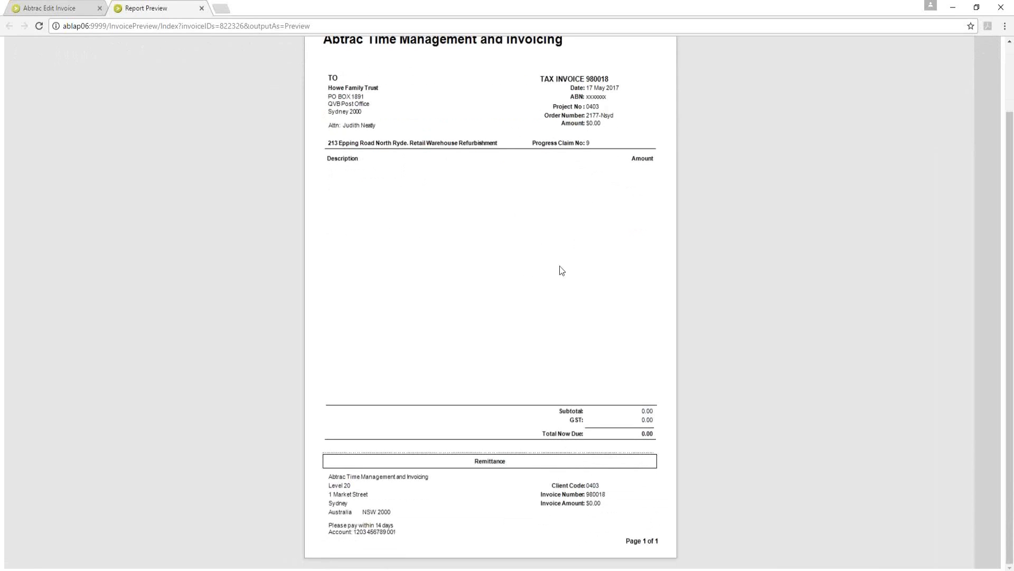
pyautogui.scroll(3, 428, 254)
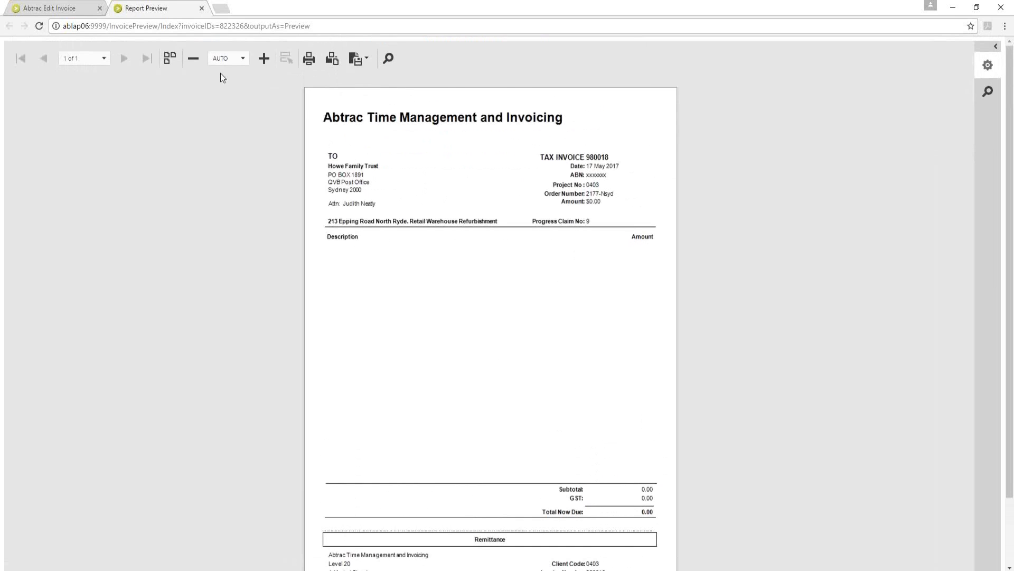
pyautogui.click(202, 8)
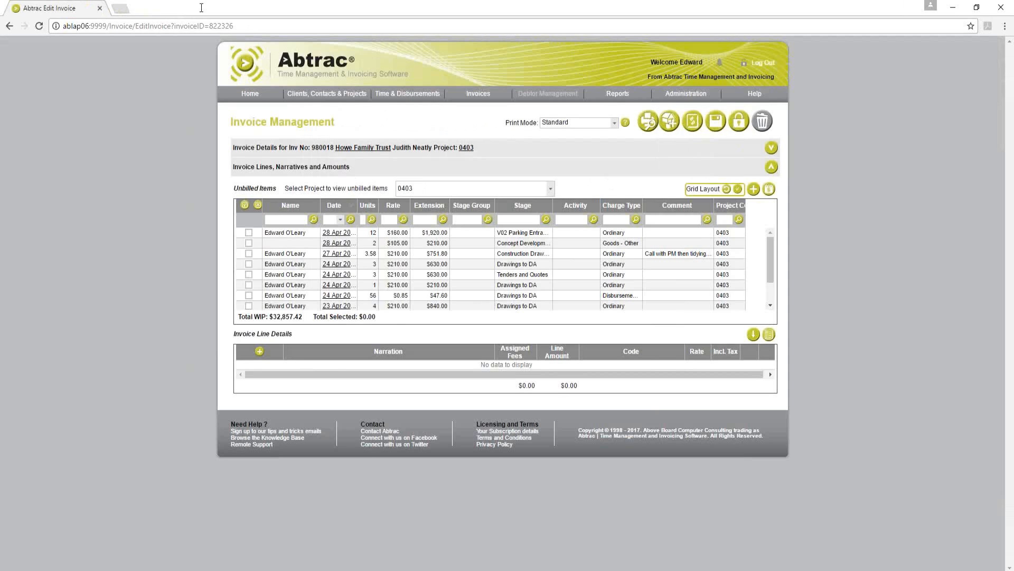
# Step: Auto-generate progress claim lines by amount with disbursements included with stage fees, check the stage amounts in the invoice preview, and close it
pyautogui.click(769, 188)
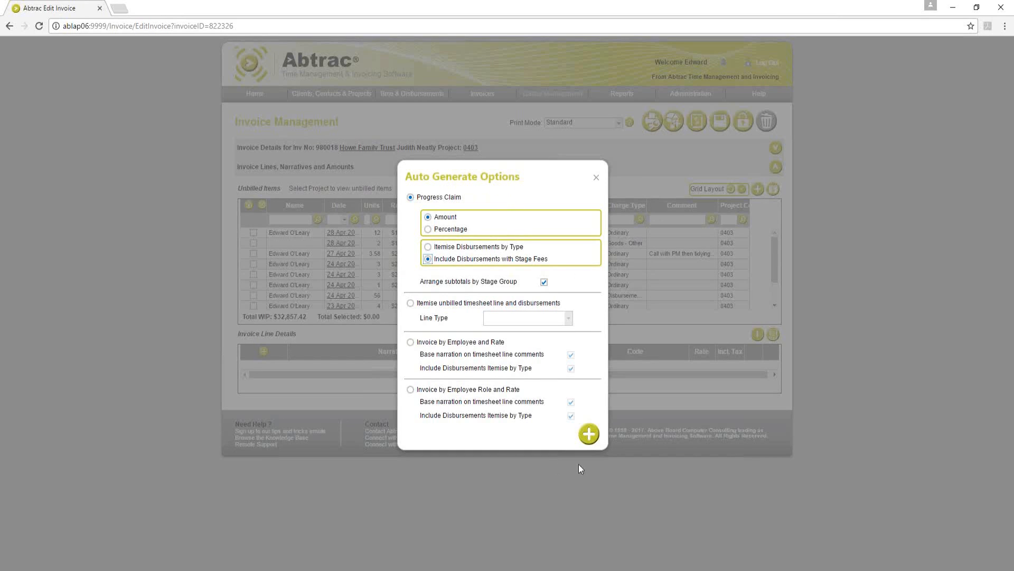
pyautogui.click(589, 438)
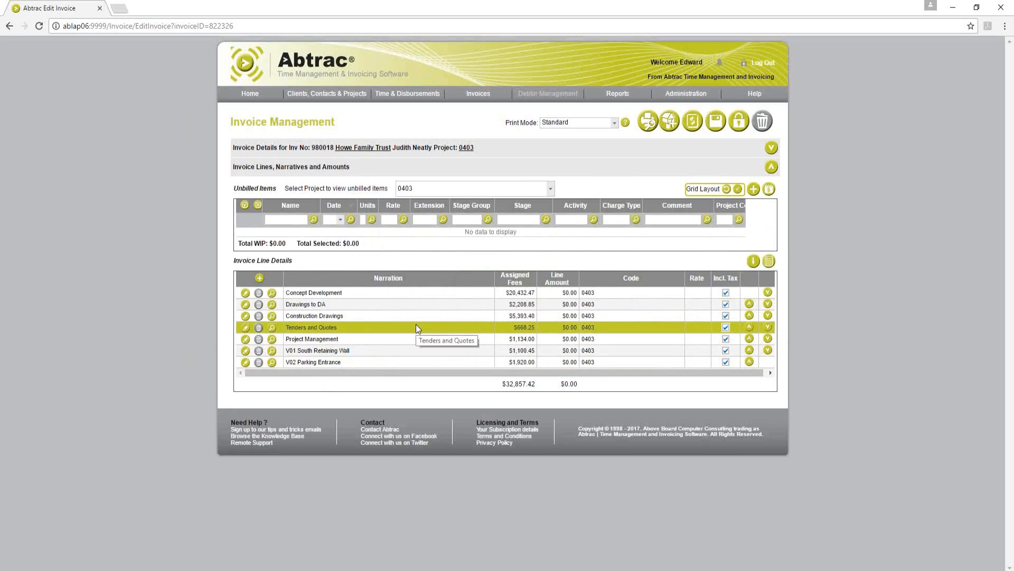
pyautogui.click(648, 121)
pyautogui.click(680, 126)
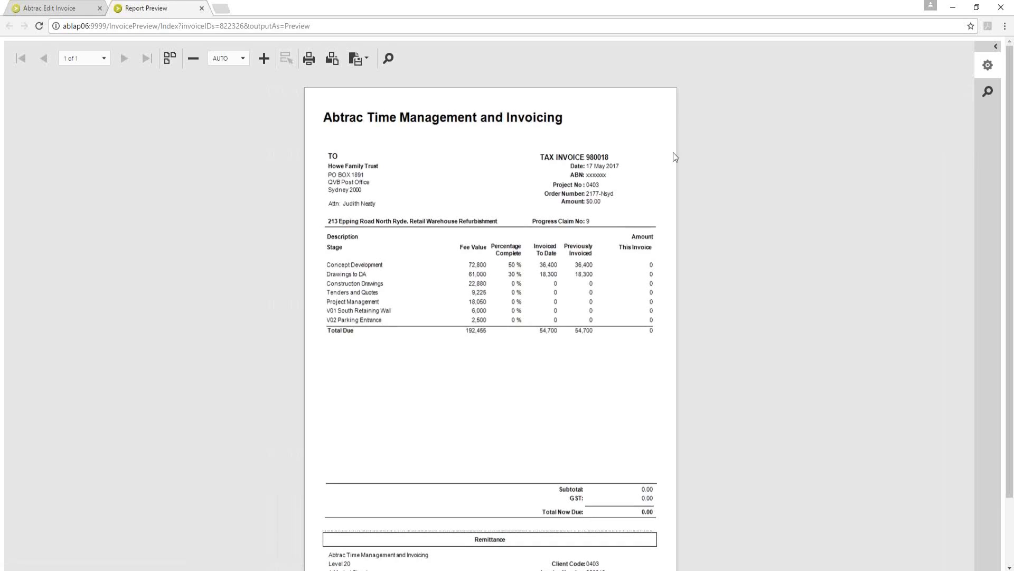
pyautogui.click(516, 285)
pyautogui.click(640, 267)
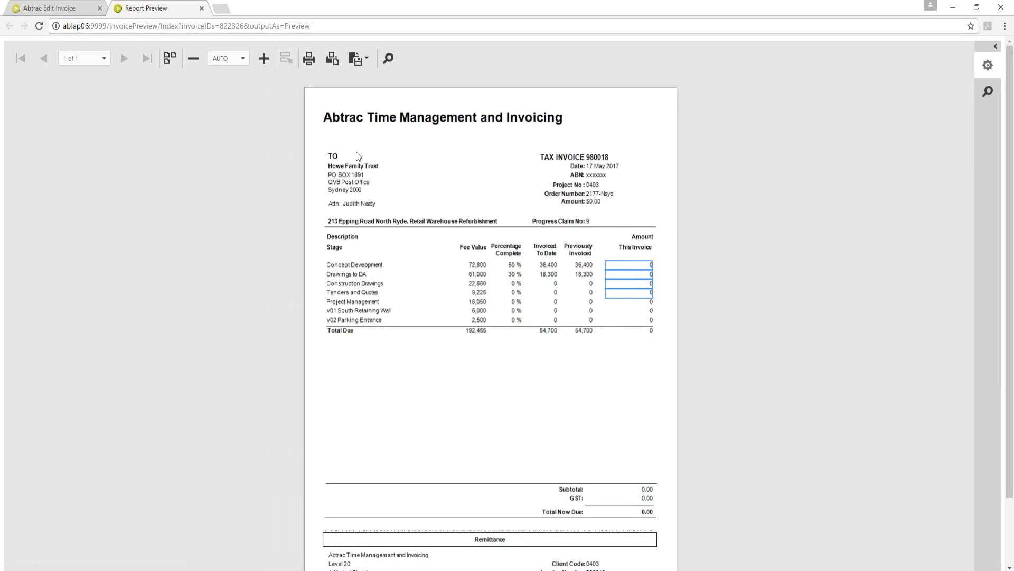
pyautogui.click(202, 9)
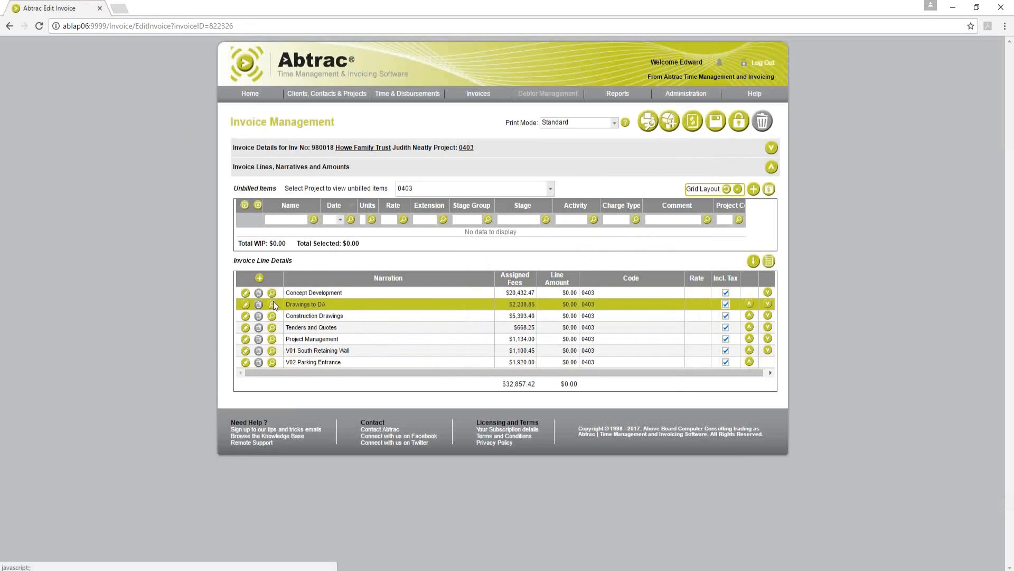
# Step: Set the Drawings to DA invoice line to 75% completed and save the line
pyautogui.click(246, 305)
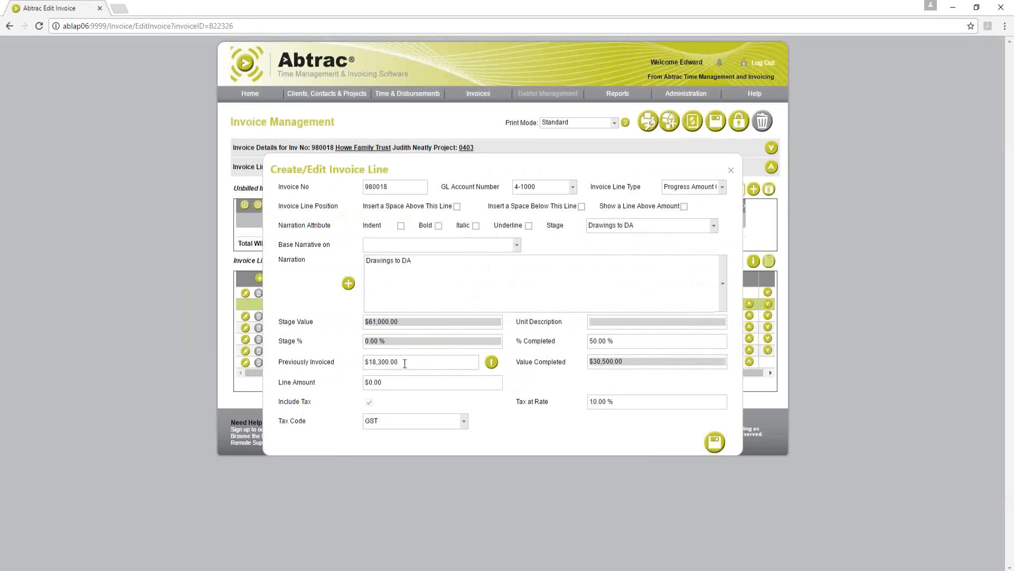
pyautogui.click(629, 342)
pyautogui.write('.75')
pyautogui.click(714, 444)
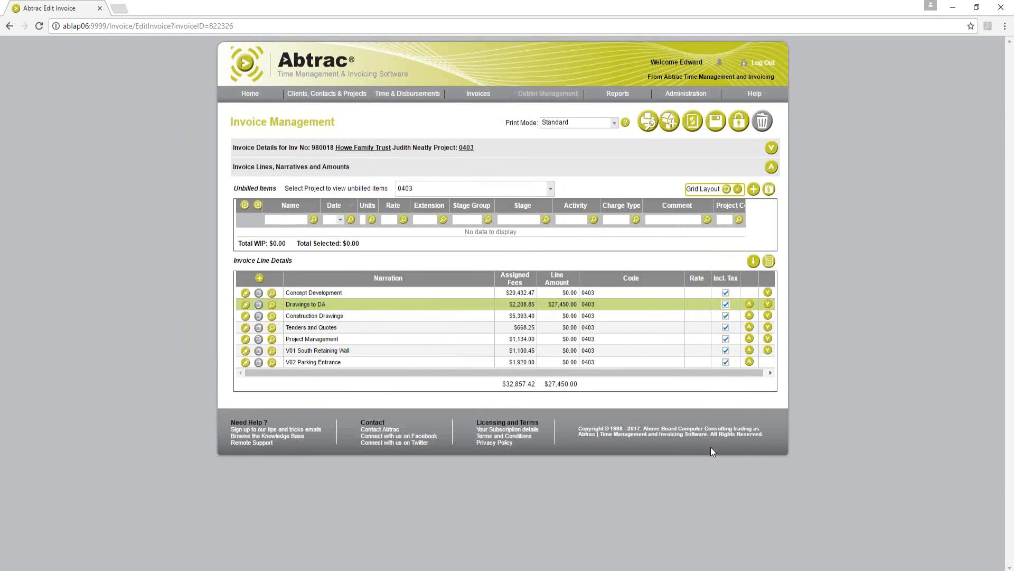
# Step: Reopen the Drawings to DA invoice line, check its percentage completed and line amount, and save it
pyautogui.click(246, 306)
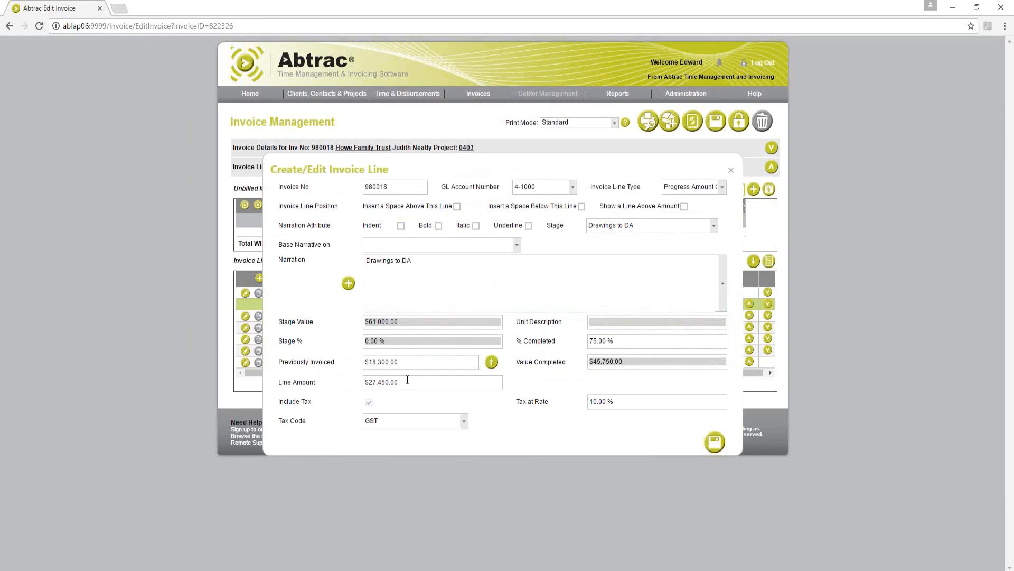
pyautogui.click(402, 381)
pyautogui.moveTo(402, 380); pyautogui.dragTo(355, 387)
pyautogui.click(714, 443)
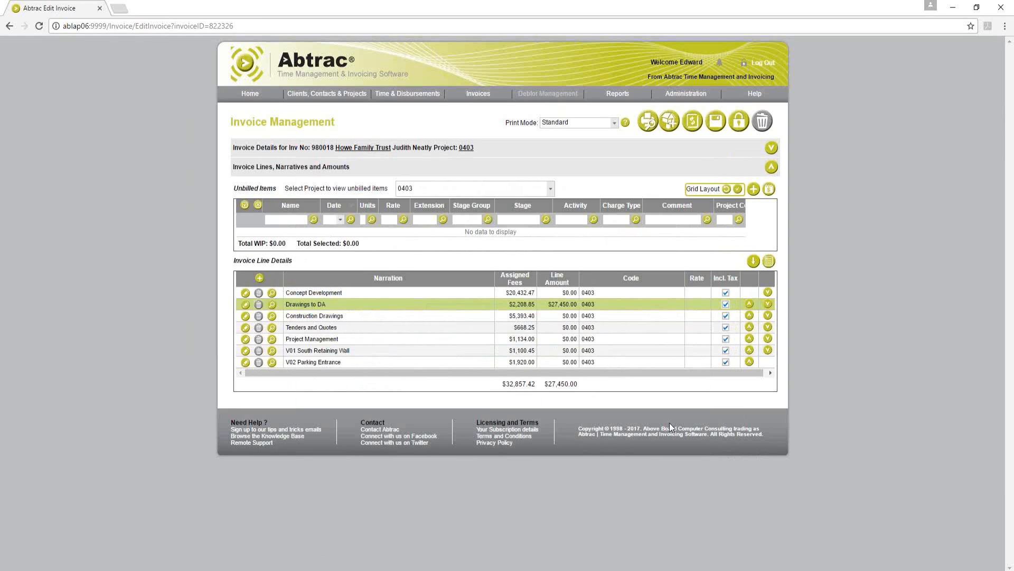
# Step: Open the list of existing invoices and look over the option for committing selected invoices
pyautogui.moveTo(474, 99)
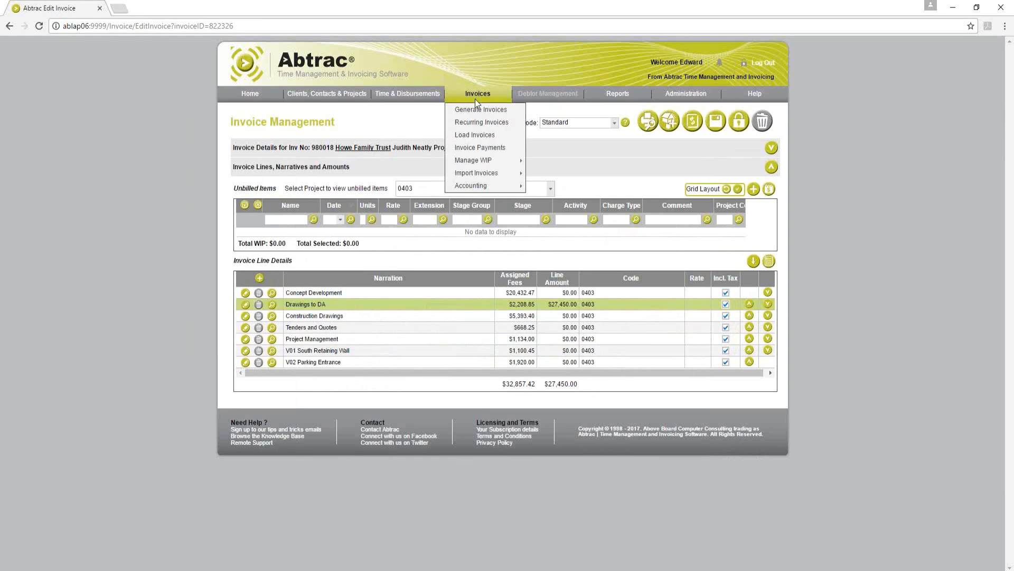
pyautogui.click(469, 136)
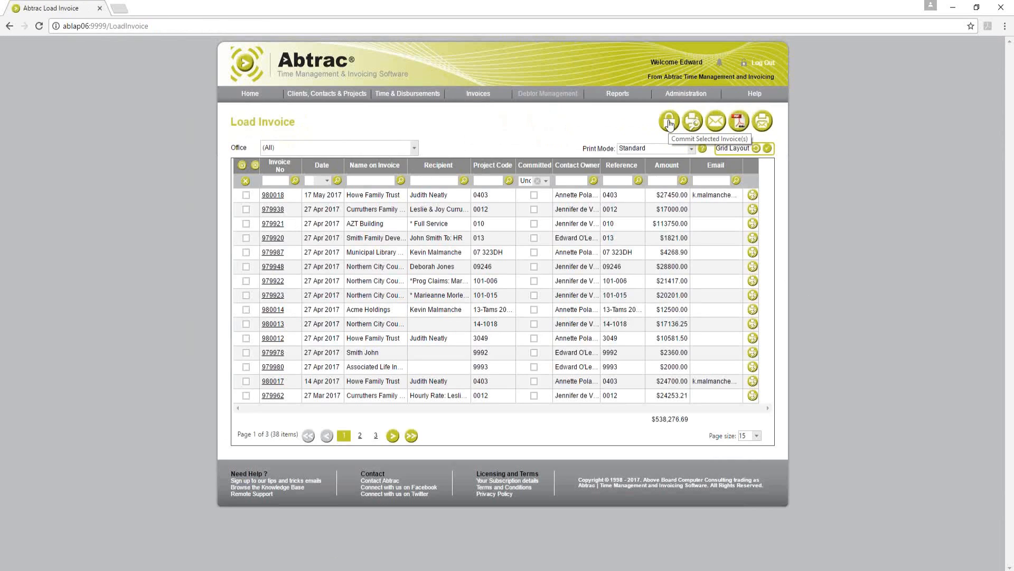
# Step: Run the Fees and Cost by Employee Client and Project report from 17 Jan 2017 to 17 May 2017, arranged by Employee then Project
pyautogui.moveTo(617, 94)
pyautogui.click(617, 112)
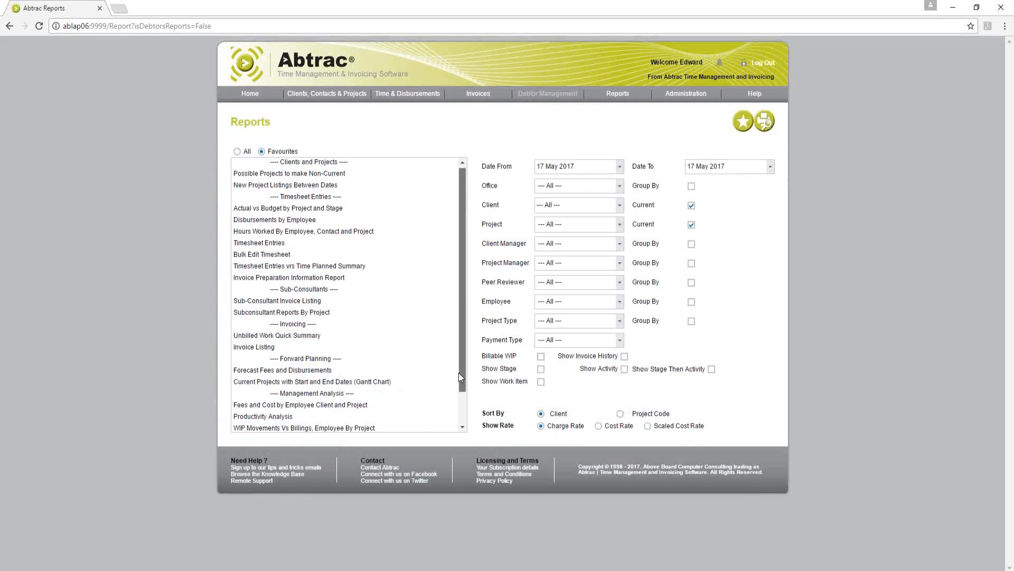
pyautogui.moveTo(459, 373); pyautogui.dragTo(457, 417)
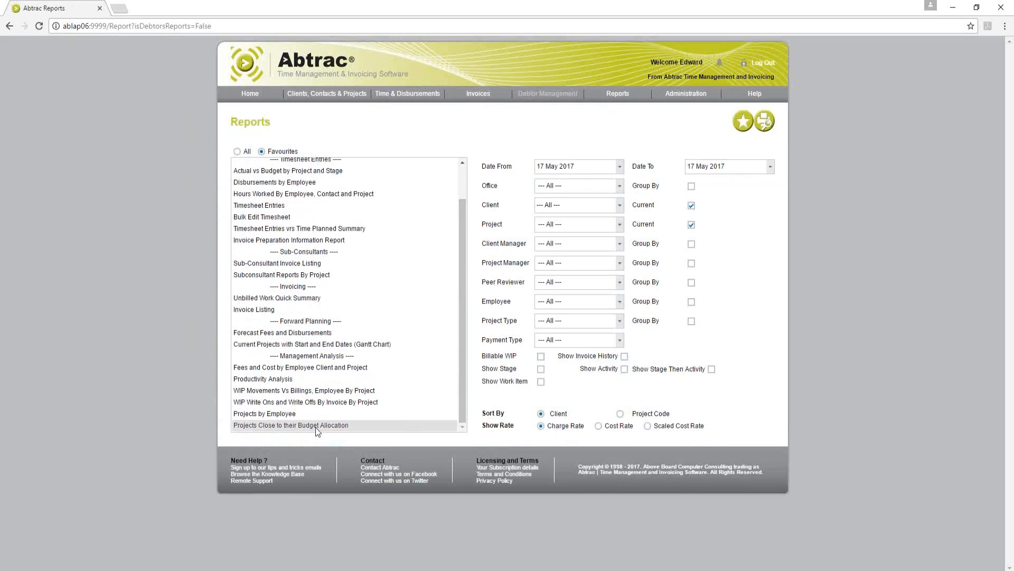
pyautogui.click(314, 370)
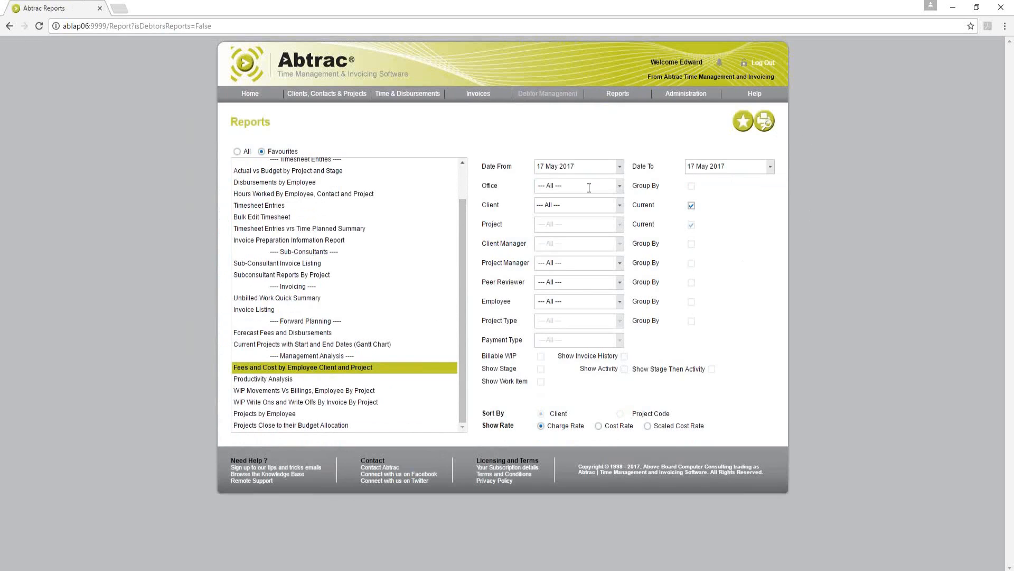
pyautogui.doubleClick(549, 168)
pyautogui.press('BackSpace')
pyautogui.write('Jan')
pyautogui.click(763, 122)
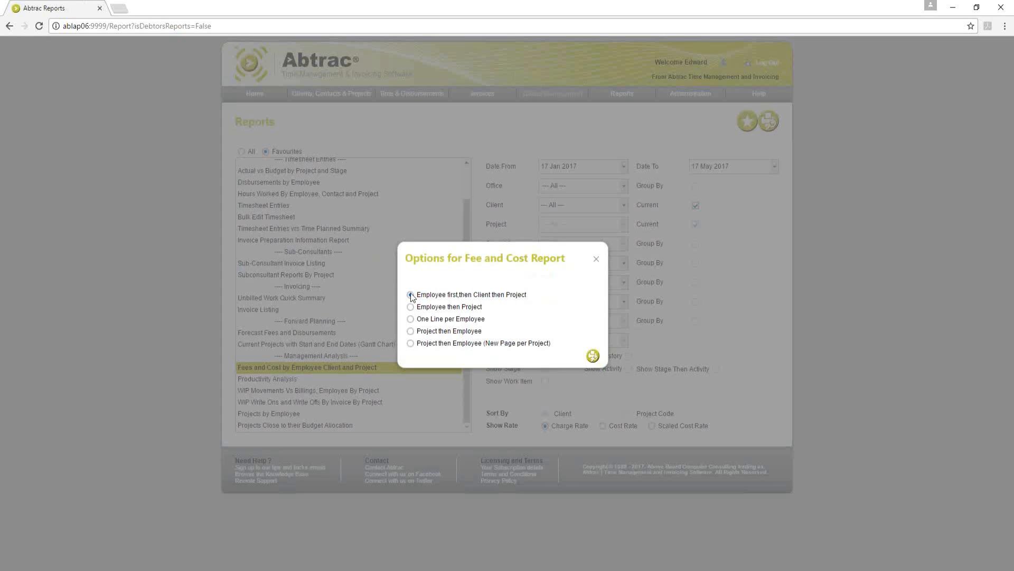
pyautogui.click(412, 307)
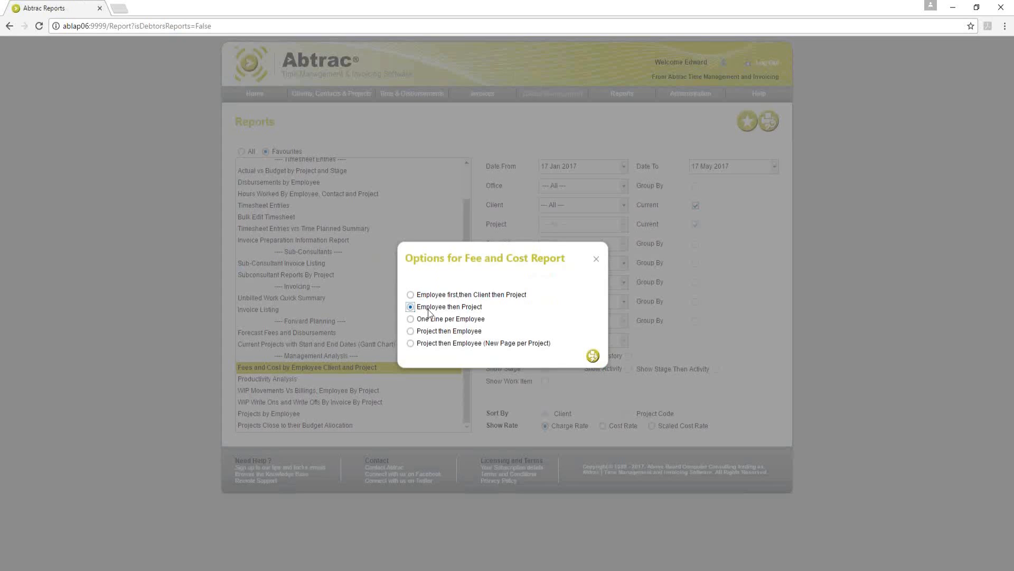
pyautogui.click(592, 355)
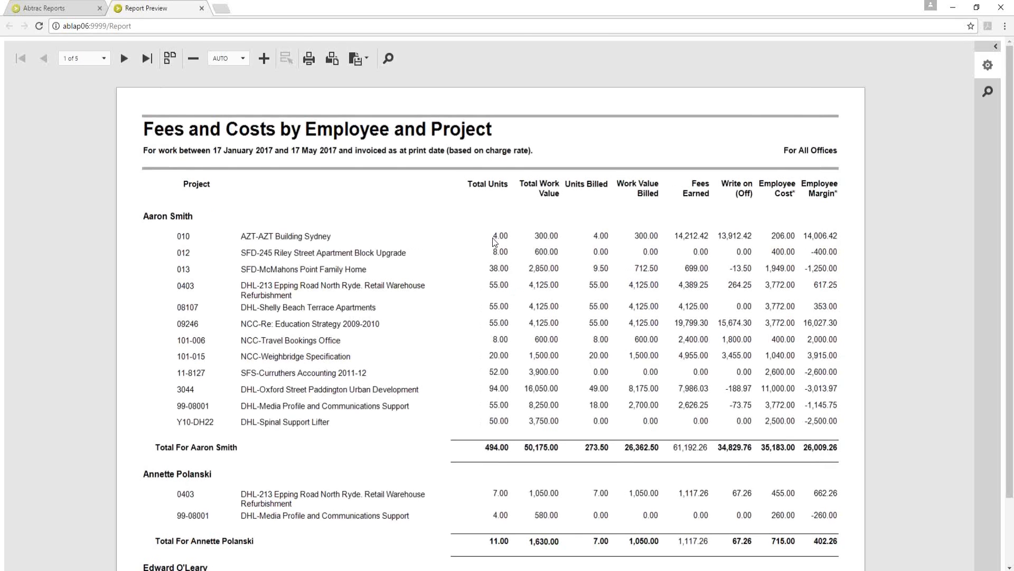
# Step: Examine the billed units, work value, fees earned and write-on for AZT Building Sydney, and close the report preview
pyautogui.click(601, 240)
pyautogui.moveTo(751, 237); pyautogui.dragTo(559, 236)
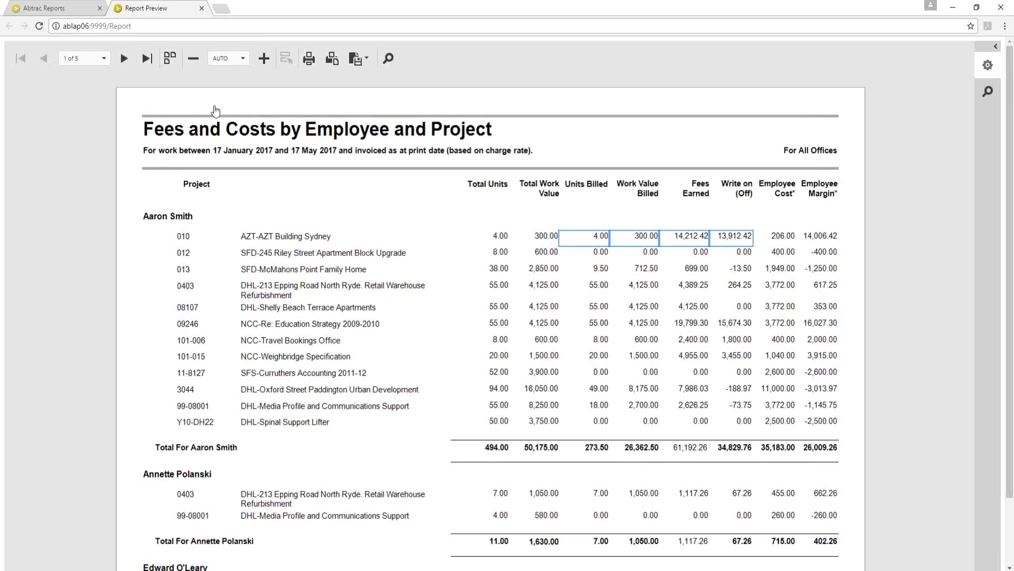
pyautogui.click(201, 9)
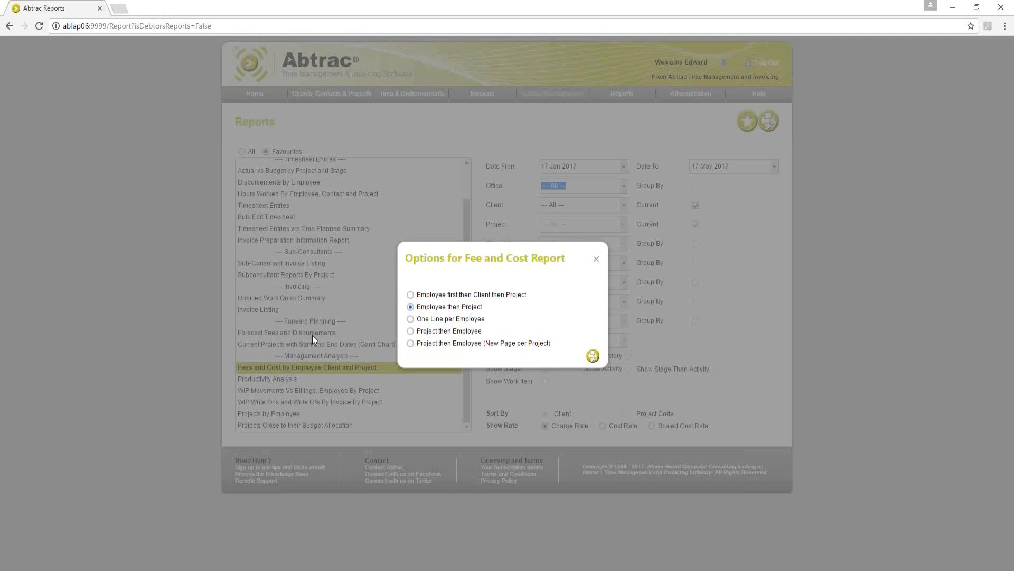
# Step: Rerun the fee and cost report arranged by Project then Employee, and close its preview and options
pyautogui.click(444, 331)
pyautogui.click(593, 355)
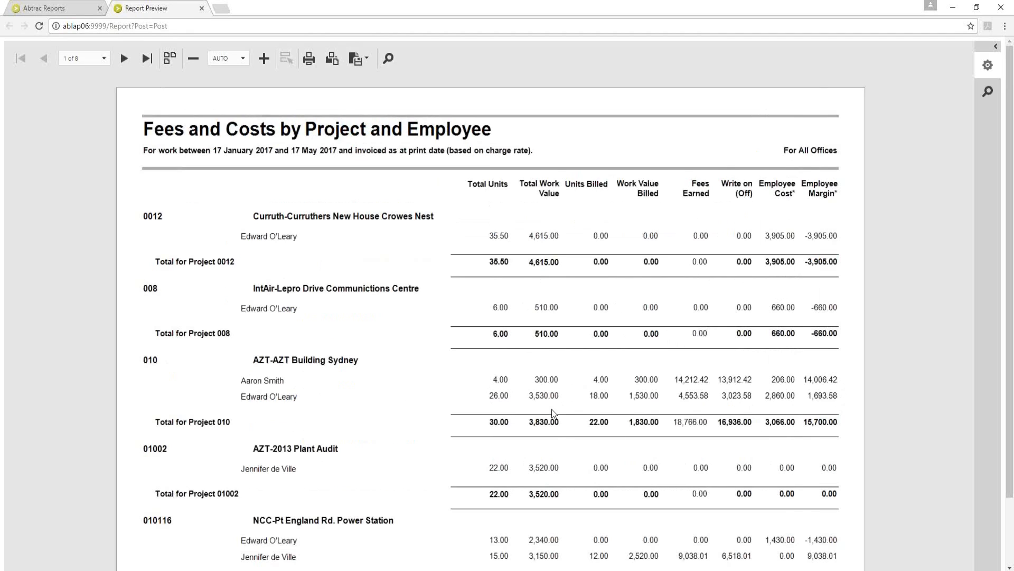
pyautogui.click(202, 9)
pyautogui.click(595, 259)
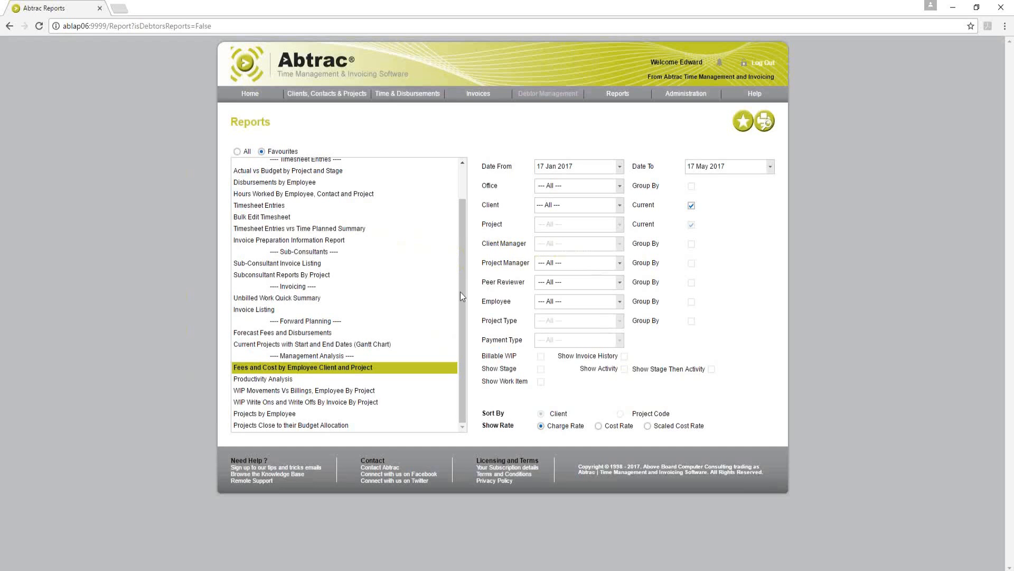
# Step: Show all available reports, browse the list, and look at the Project Manager filter
pyautogui.click(237, 151)
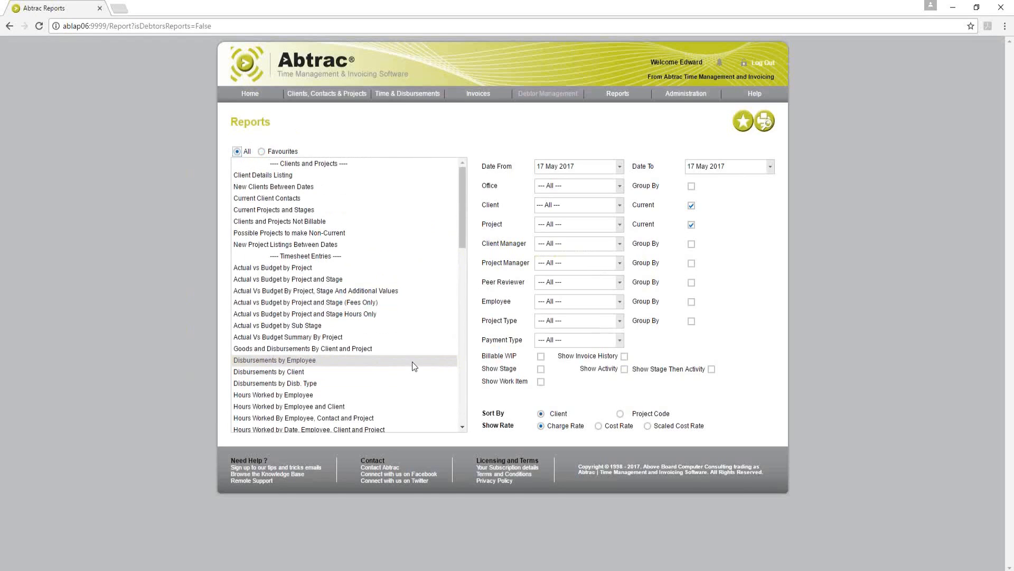
pyautogui.scroll(-4, 409, 360)
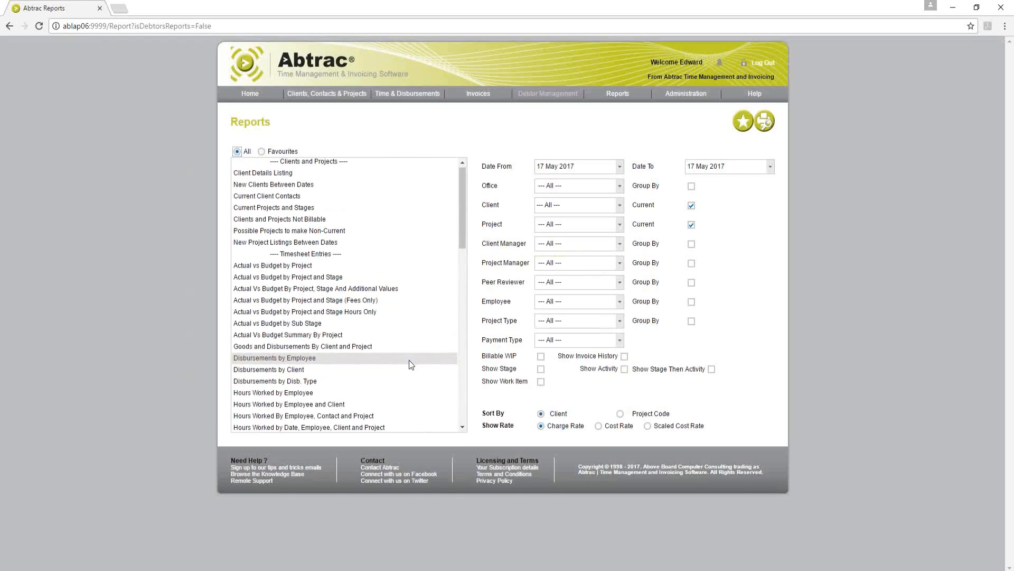
pyautogui.scroll(4, 405, 349)
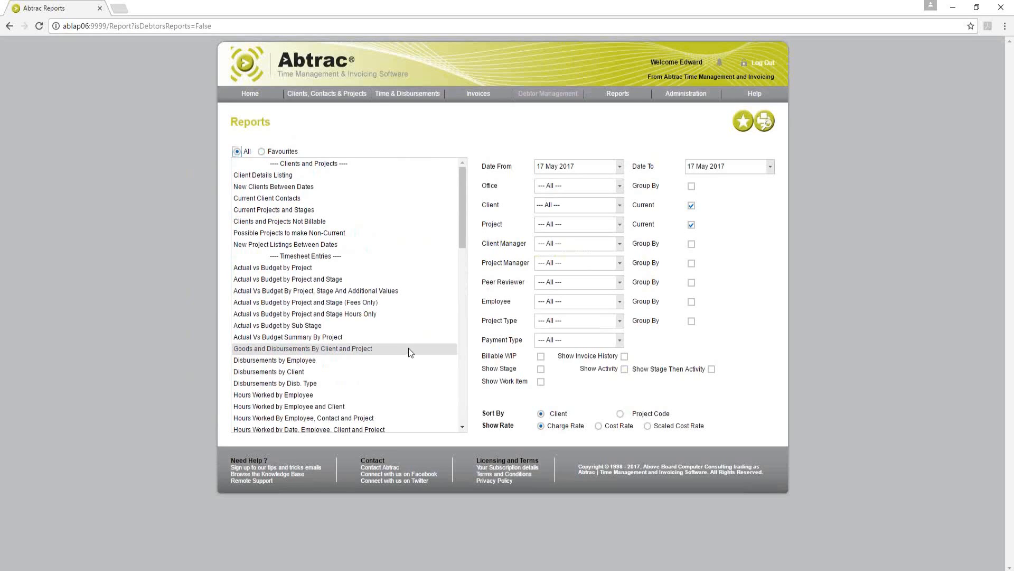
pyautogui.click(576, 263)
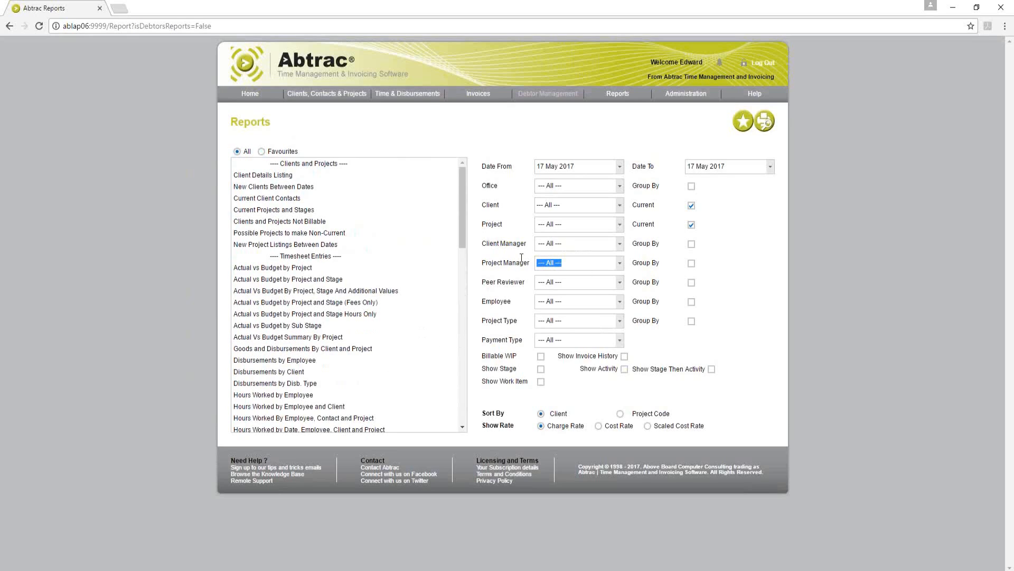